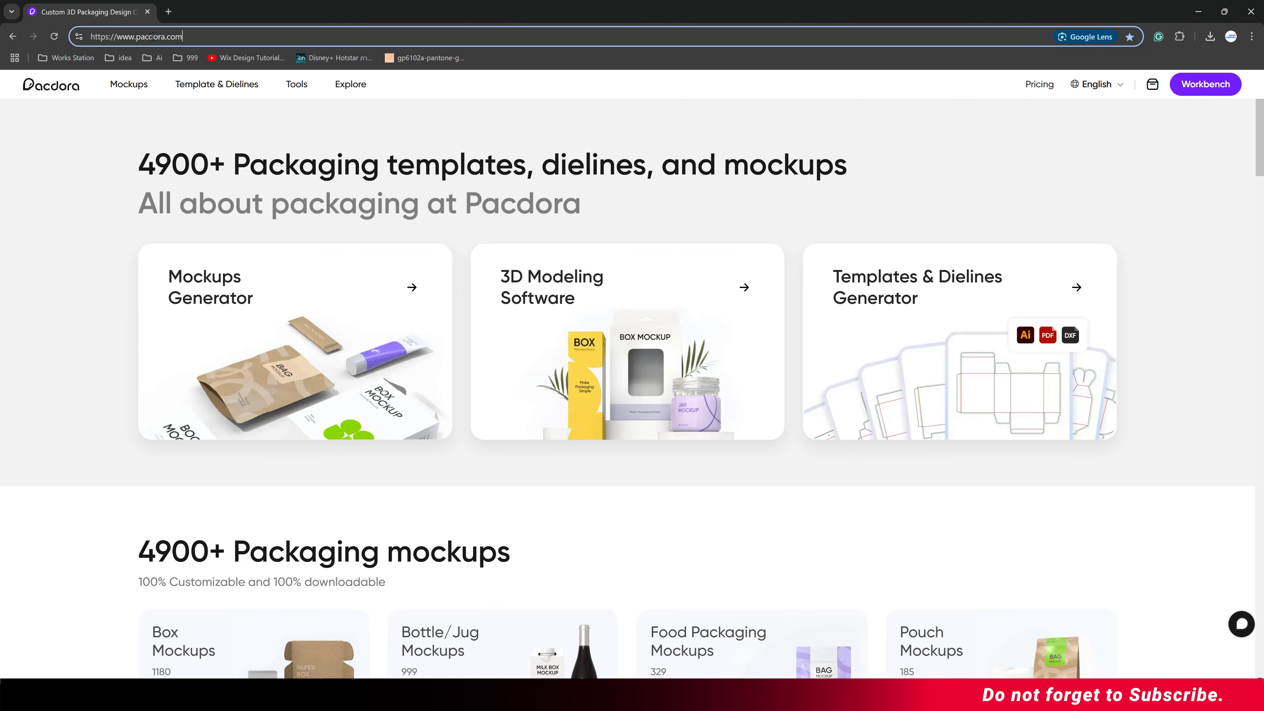
Go to Pacdora's templates and dielines library and open the gable box tuck end box with handle dieline 112320
left_click_drag(193, 37, 82, 36)
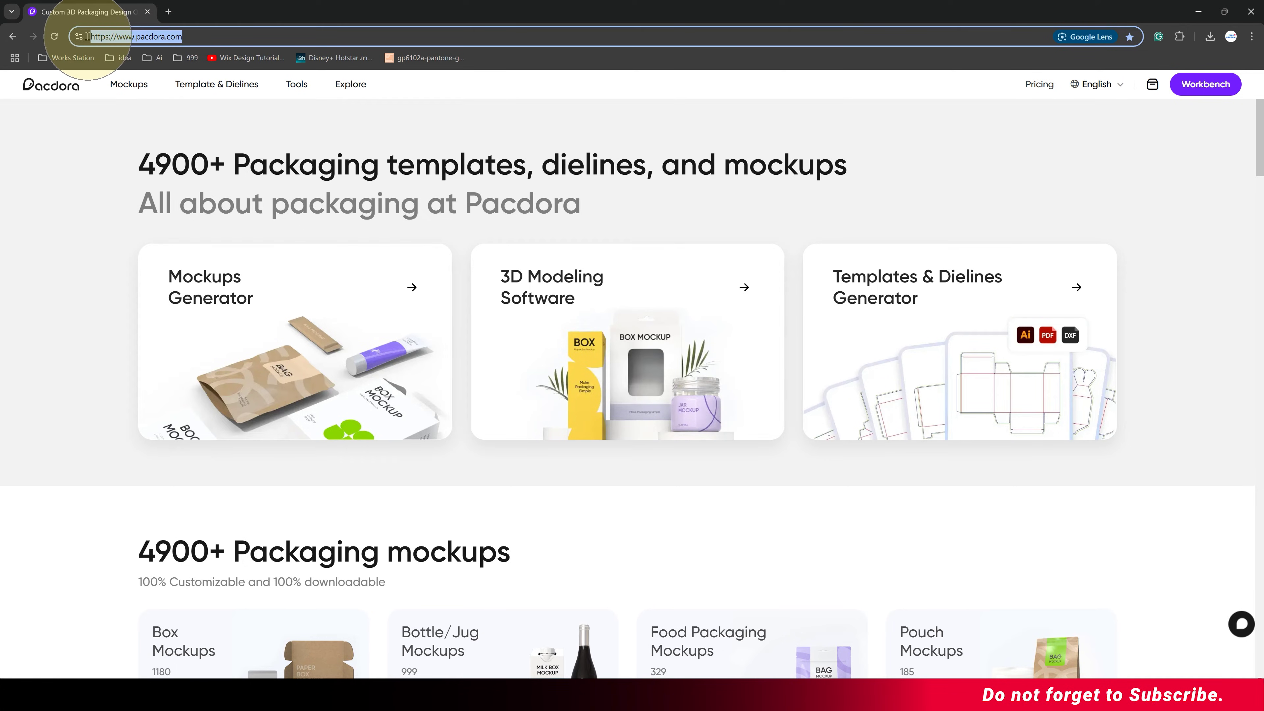
left_click(90, 133)
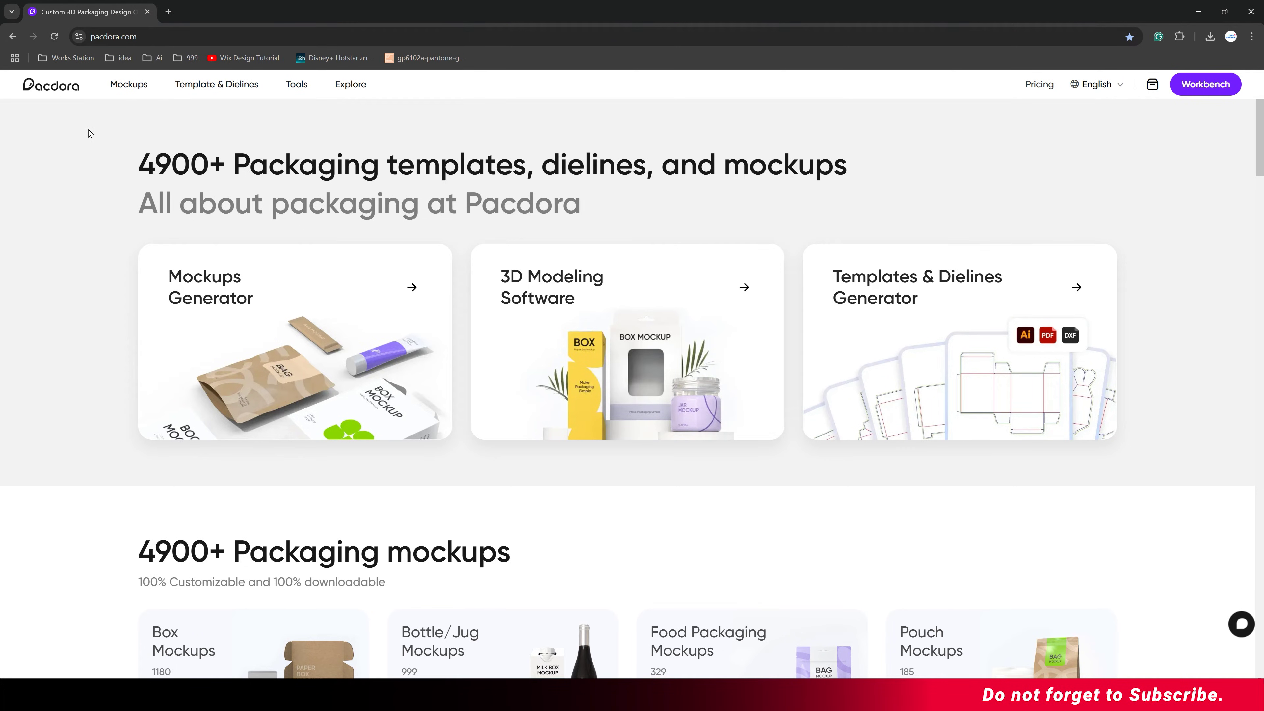
left_click(899, 338)
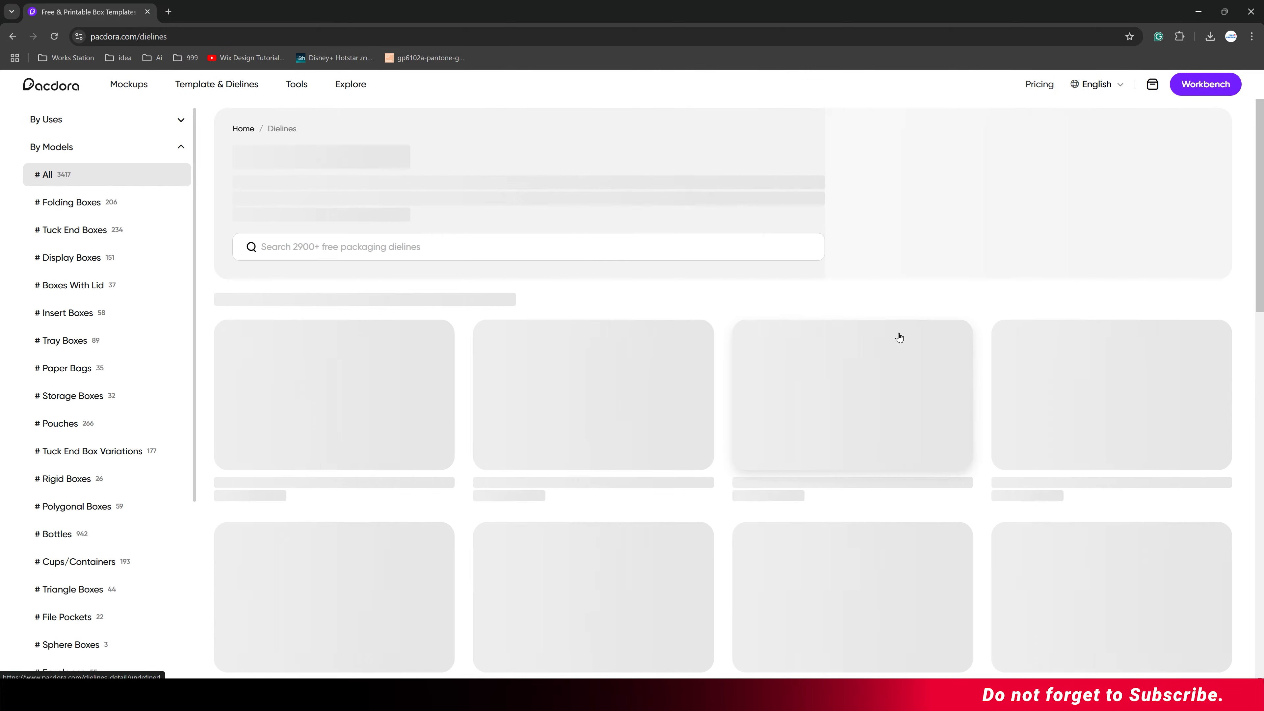
scroll(725, 329, "down", 10)
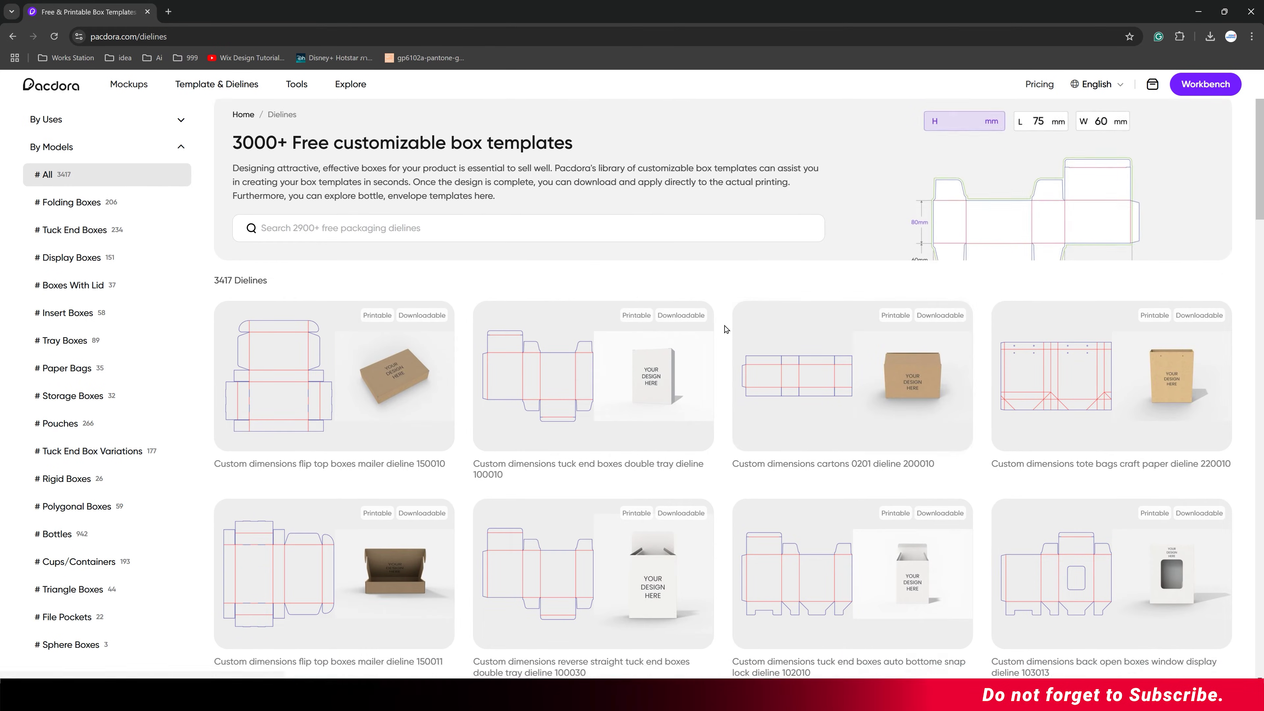
scroll(725, 330, "down", 10)
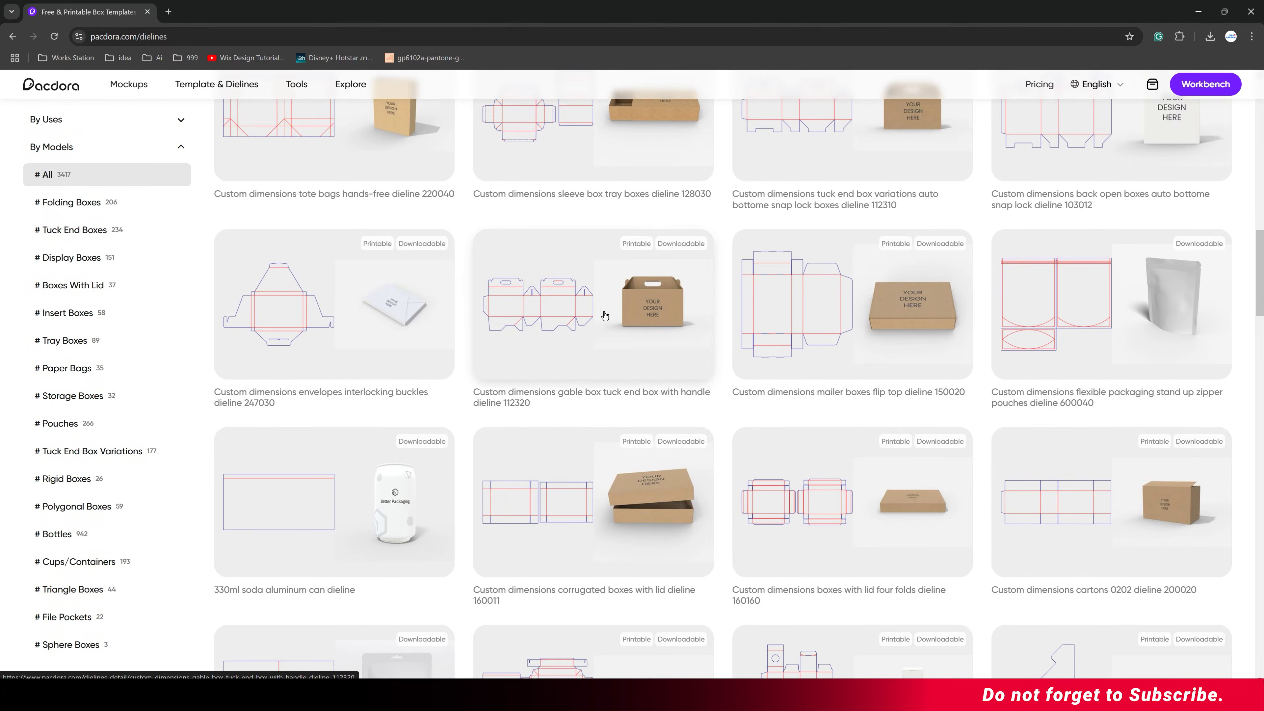
left_click(604, 318)
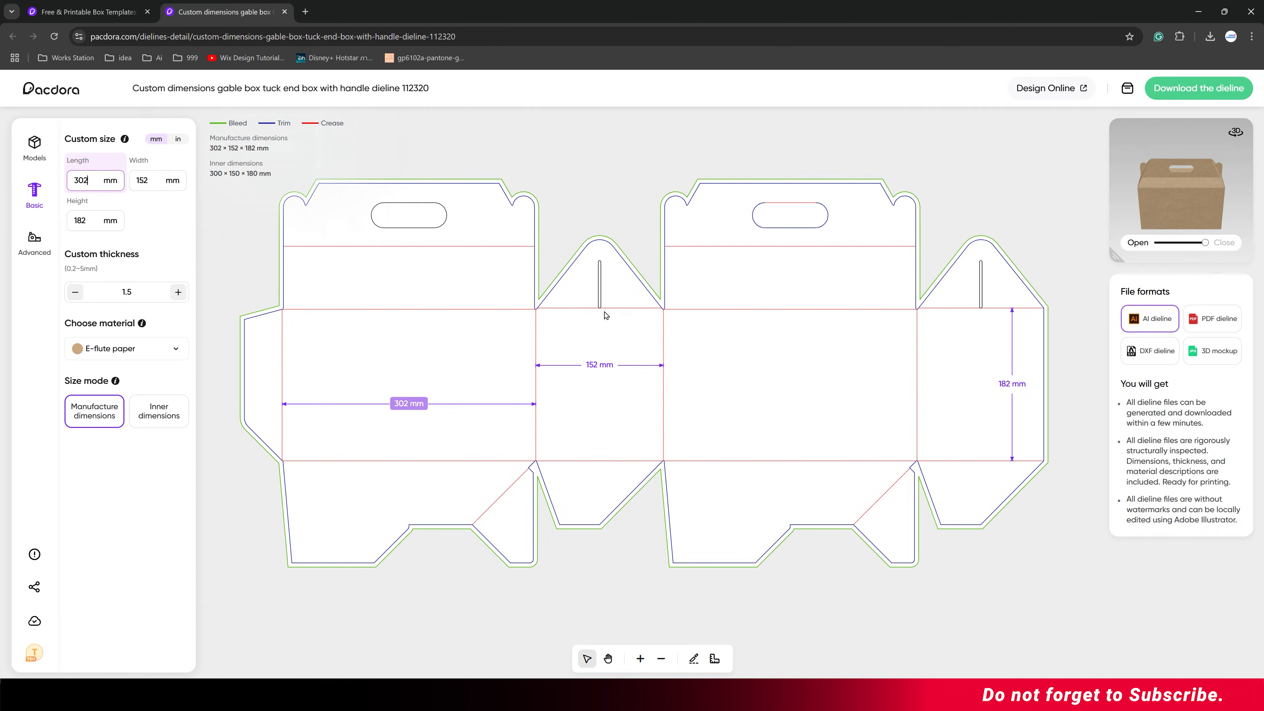
Set the custom box size in millimetres to 300 mm length, 150 mm width and 180 mm height
left_click(176, 142)
left_click(156, 140)
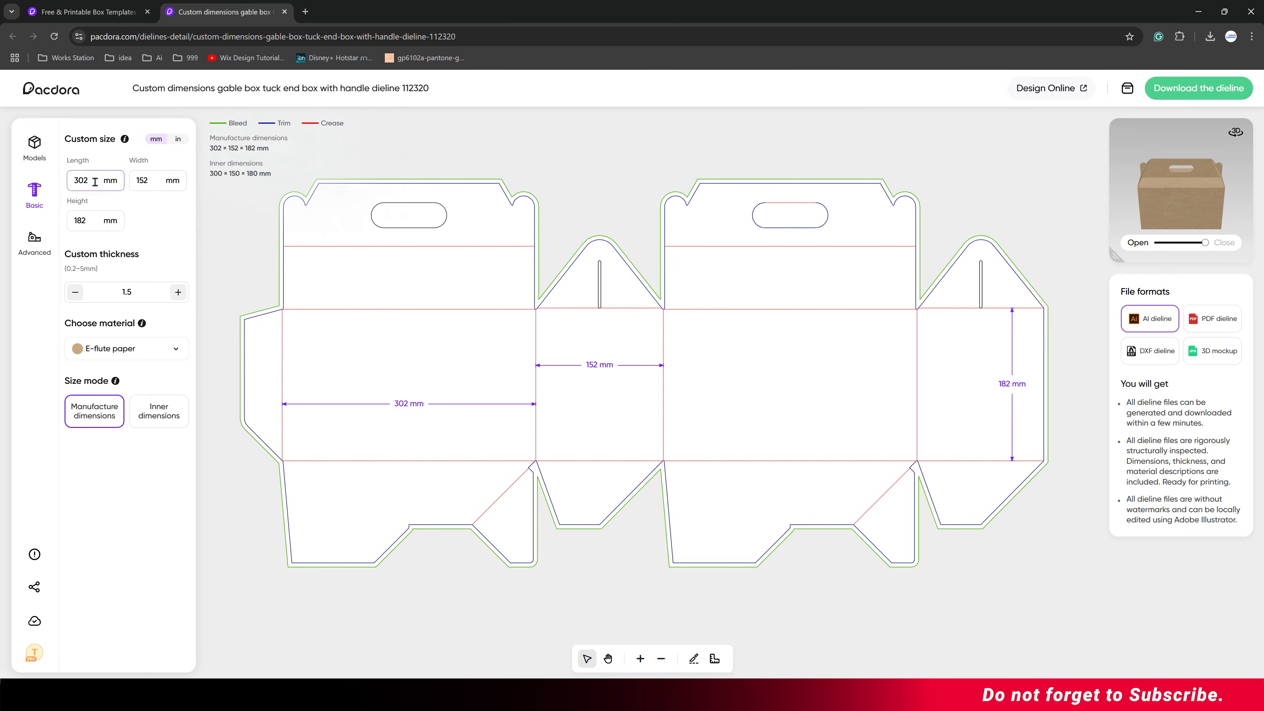
left_click_drag(95, 181, 84, 181)
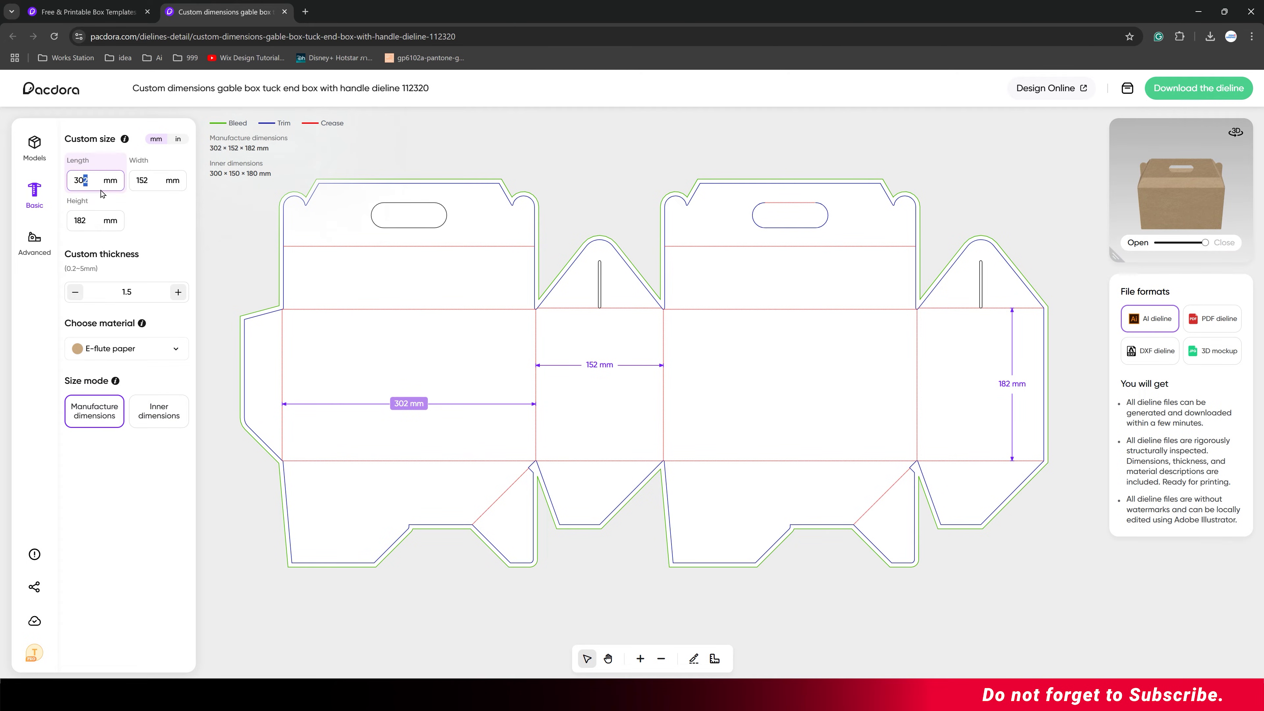
type("0")
left_click(148, 180)
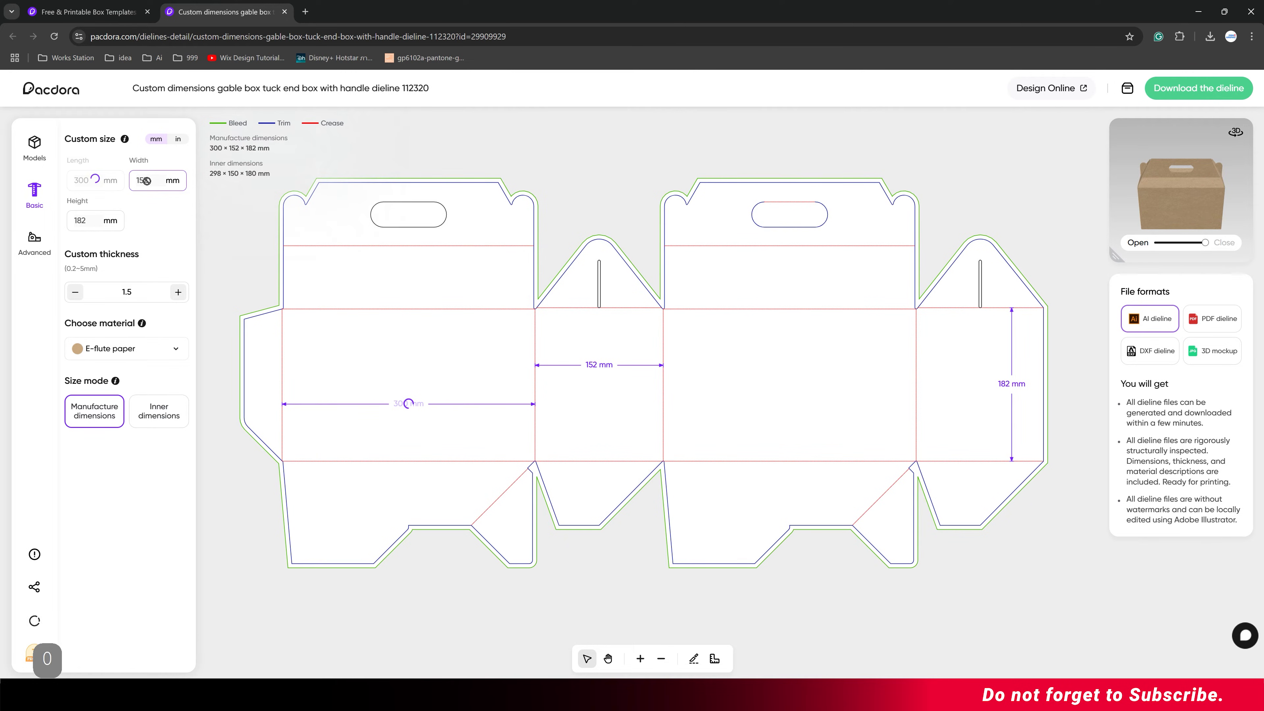
type("0")
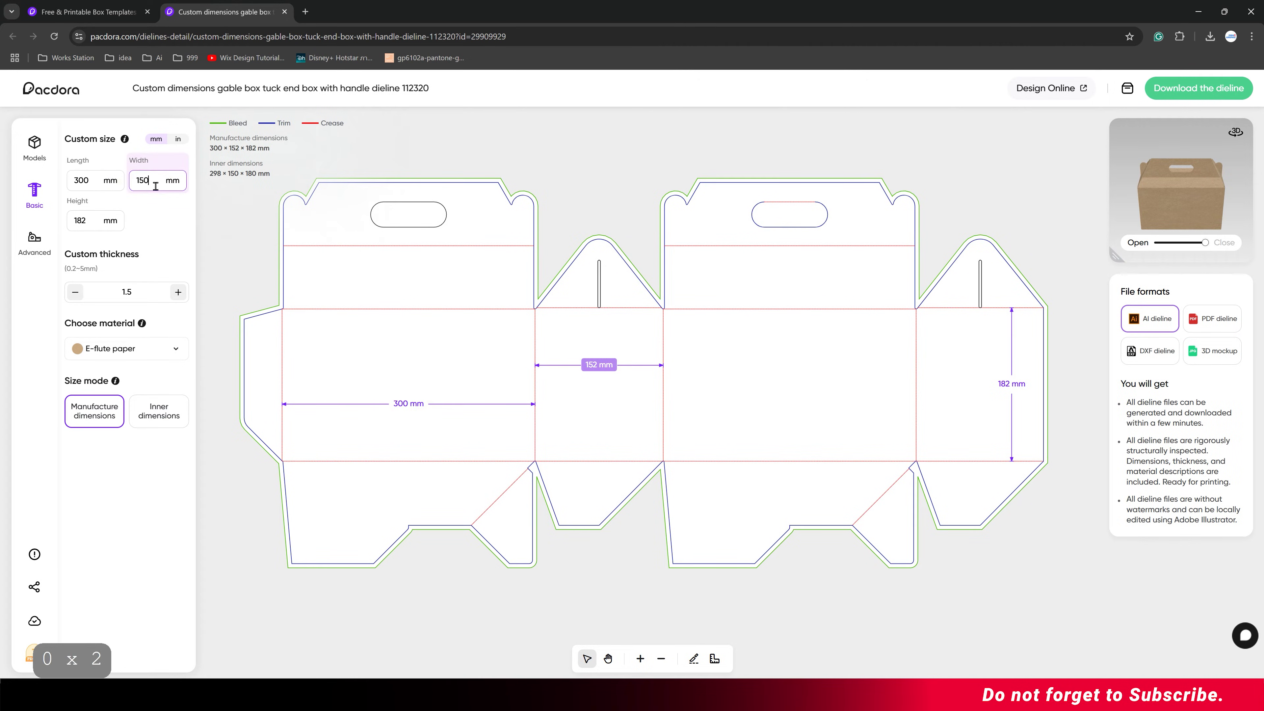
left_click(92, 222)
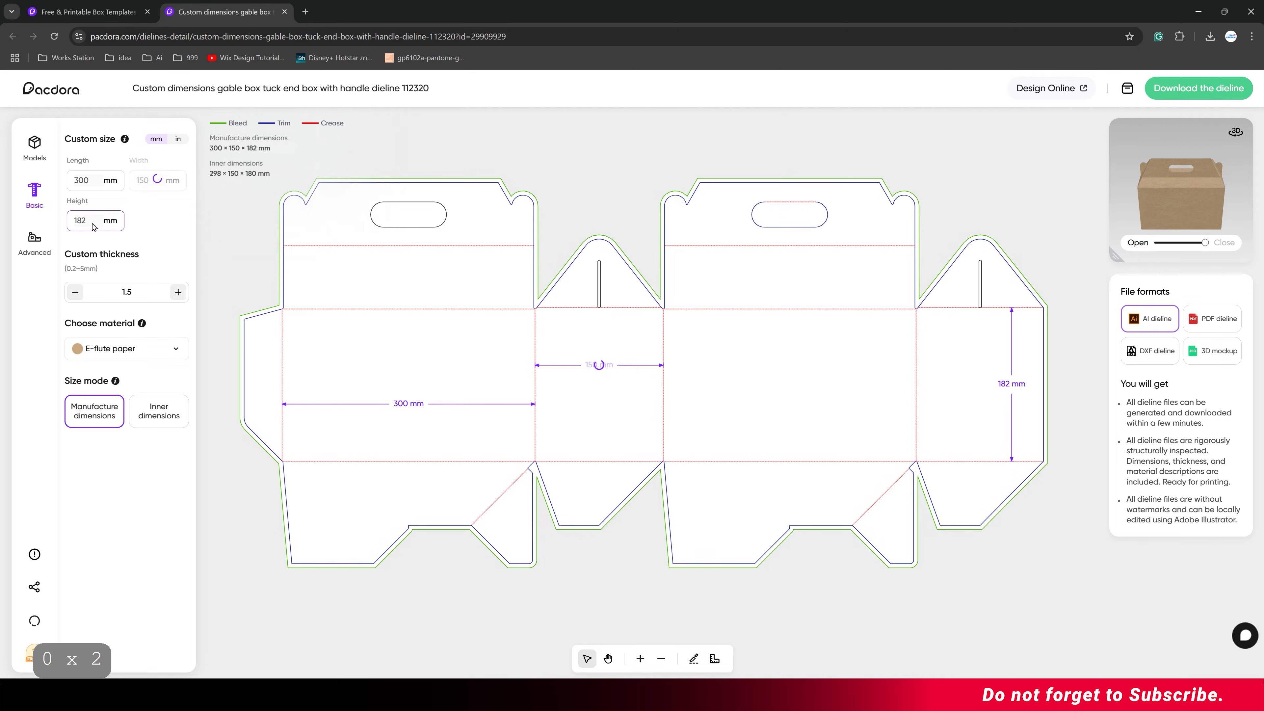
left_click_drag(84, 221, 94, 220)
type("0")
left_click(146, 223)
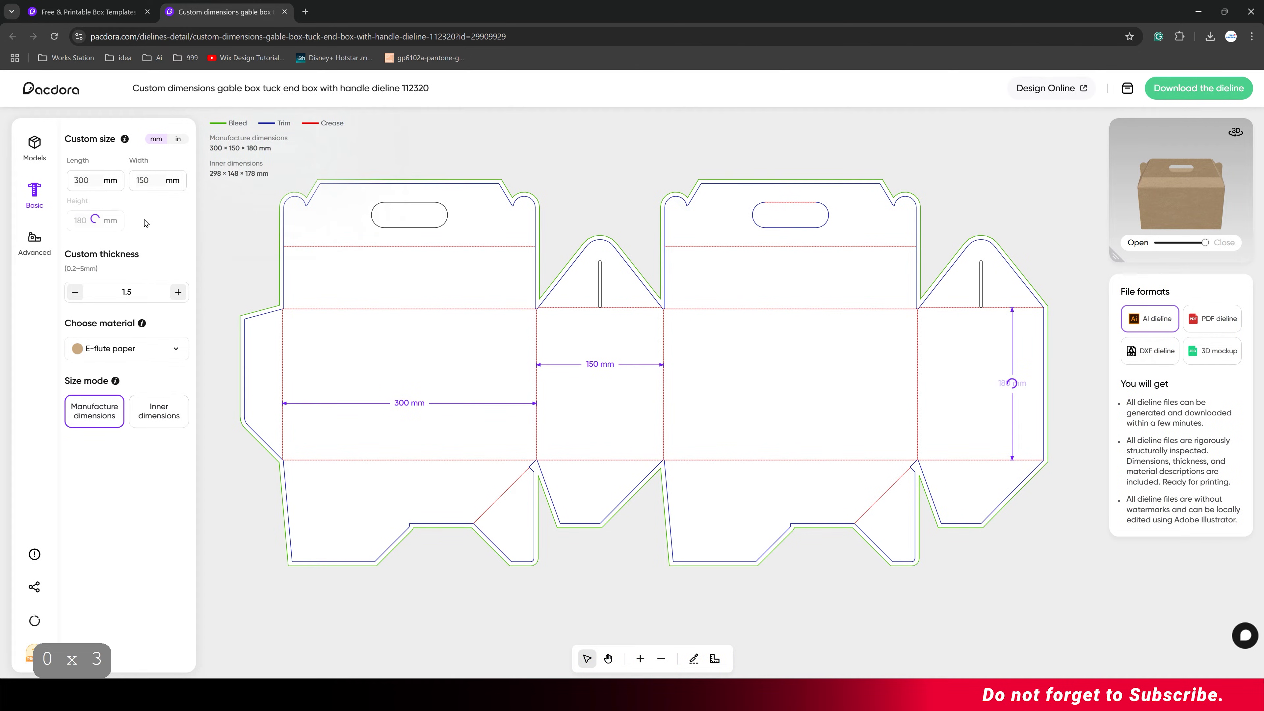
Change the box material to White card board from the card board options
left_click(152, 348)
mouse_move(147, 378)
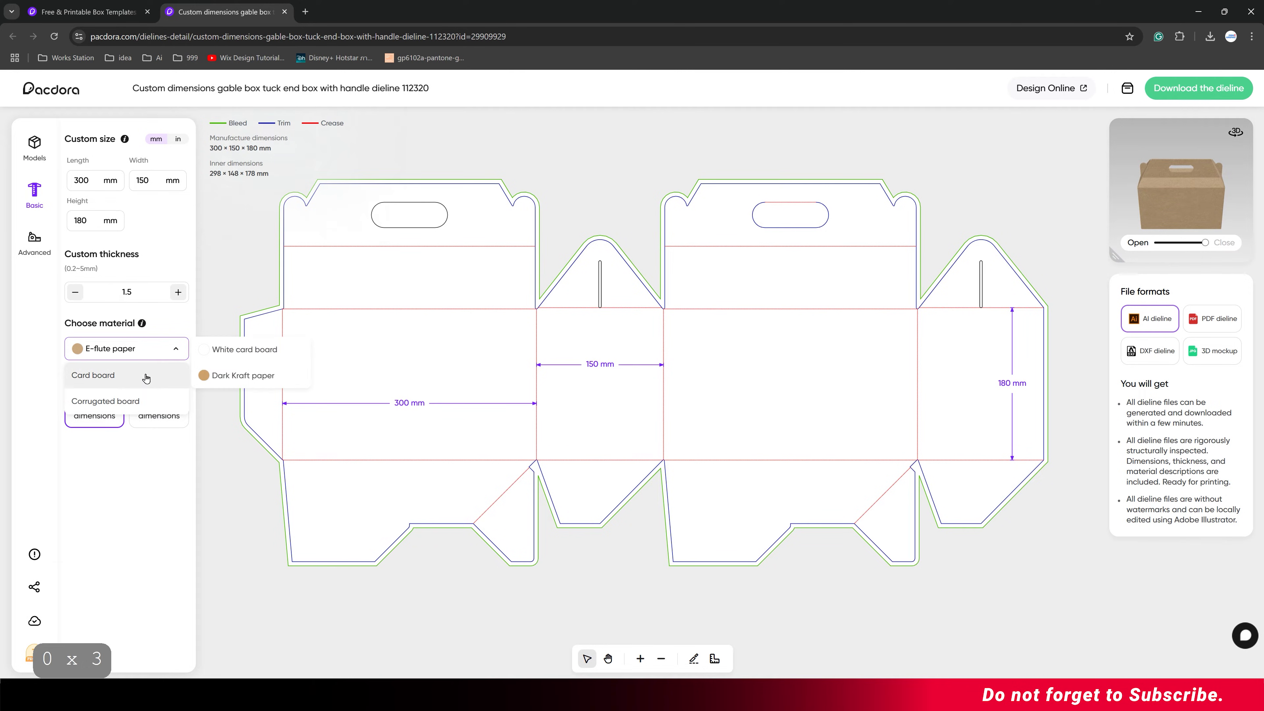
left_click(246, 350)
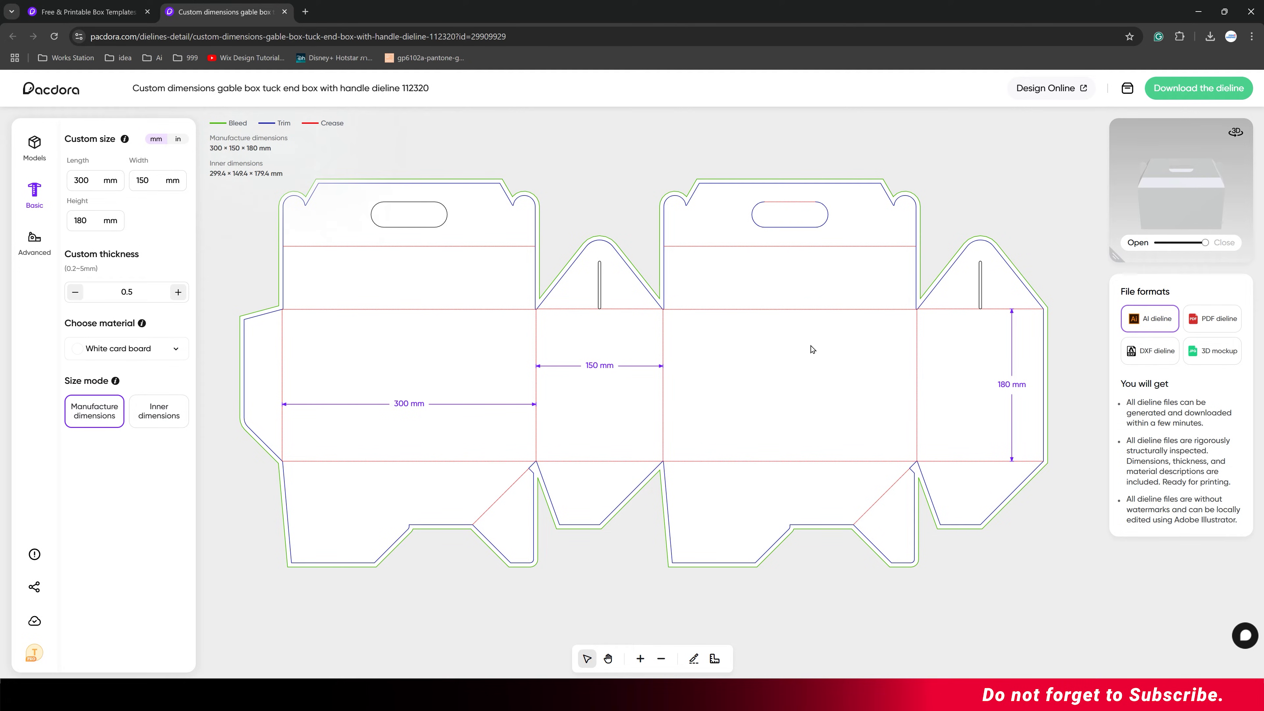
Download the customised dieline as an AI file and open the downloaded file in Illustrator
left_click(1203, 88)
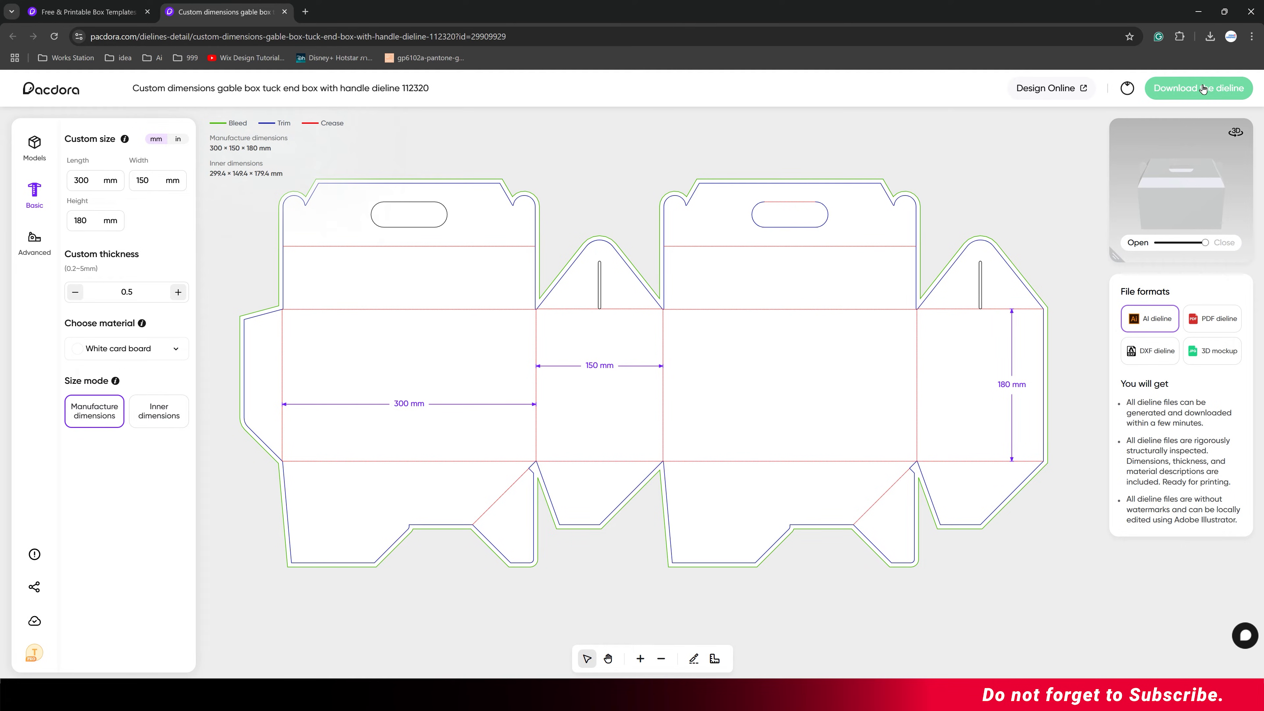
left_click(1133, 94)
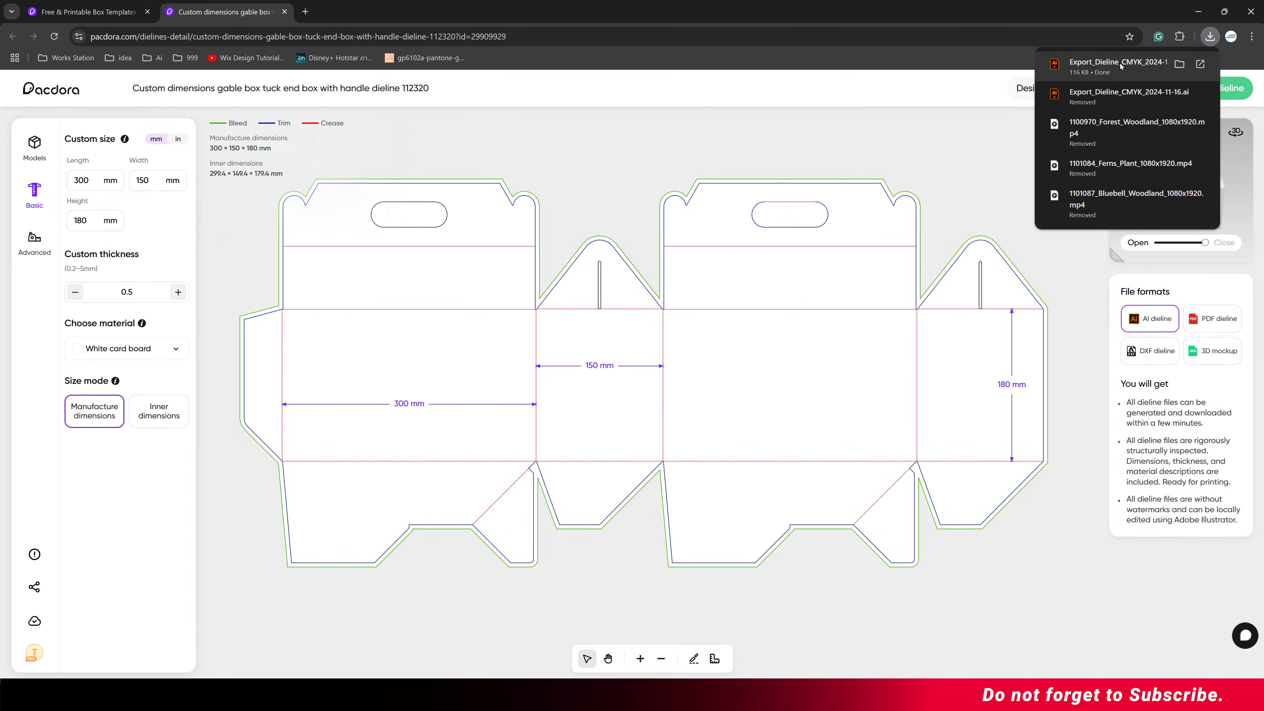
left_click(1117, 64)
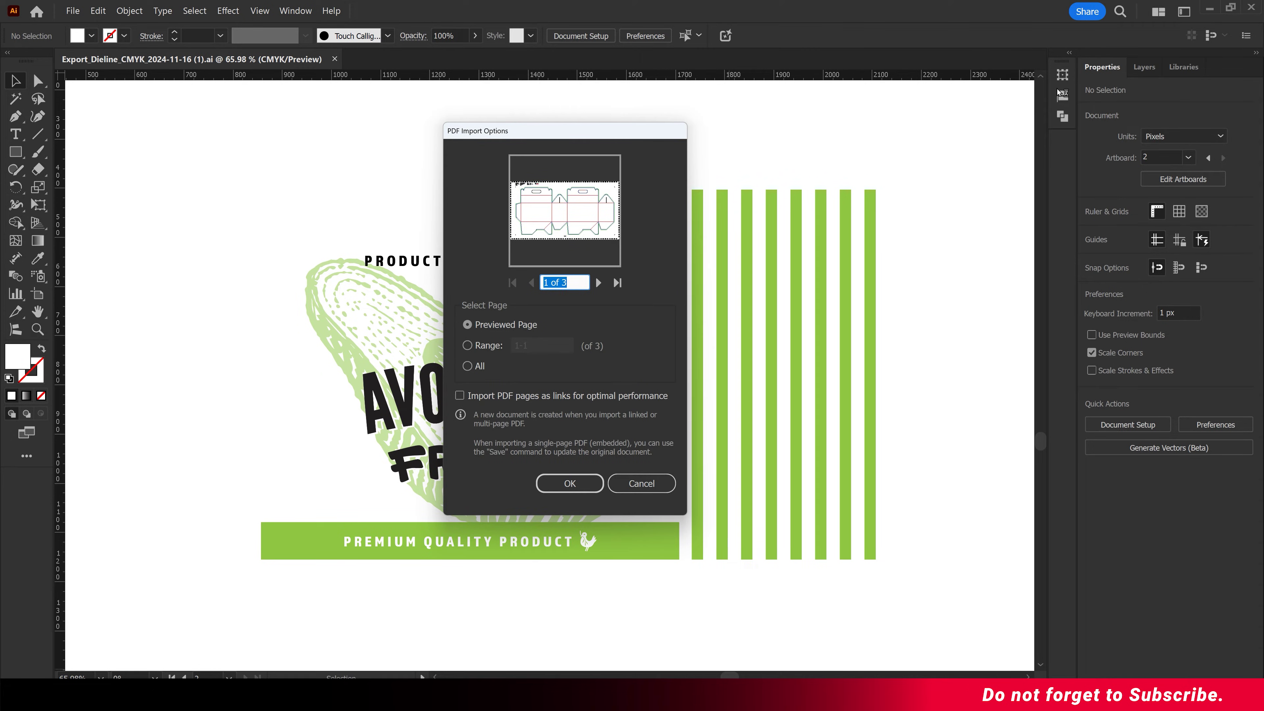
Import only page 2 of the three-page dieline file, without importing PDF pages as links
left_click(597, 283)
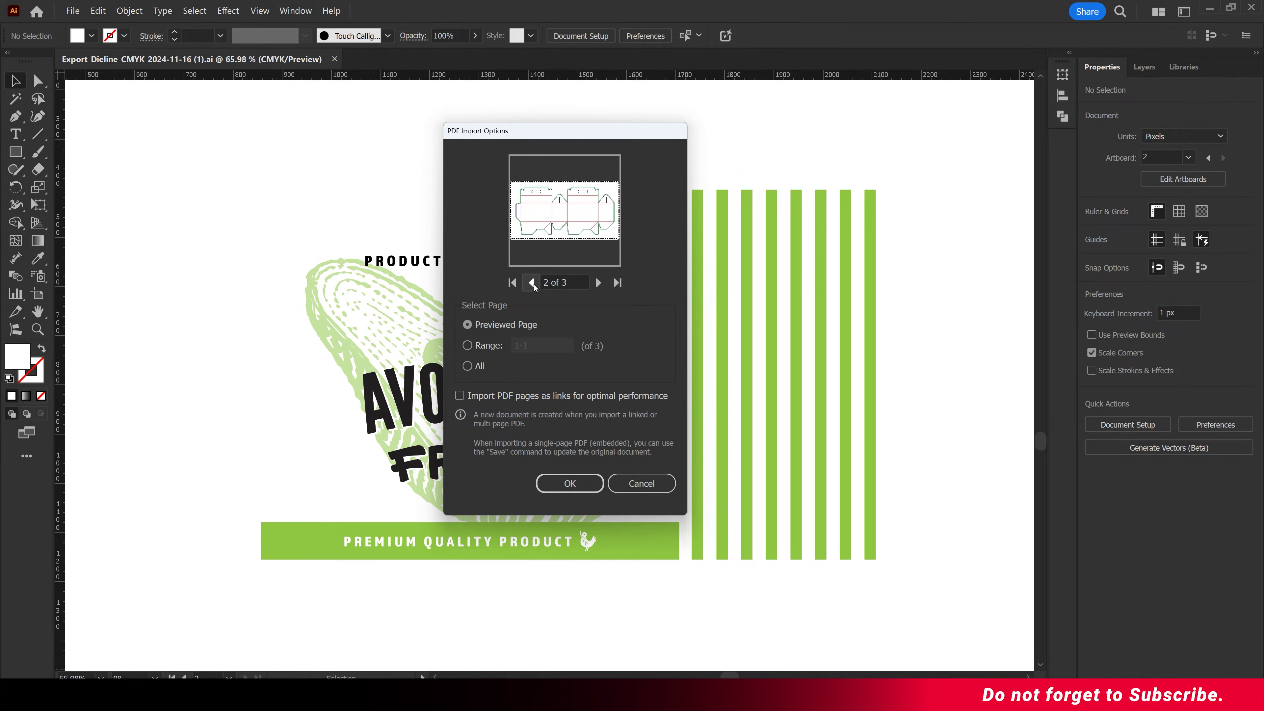
left_click(490, 349)
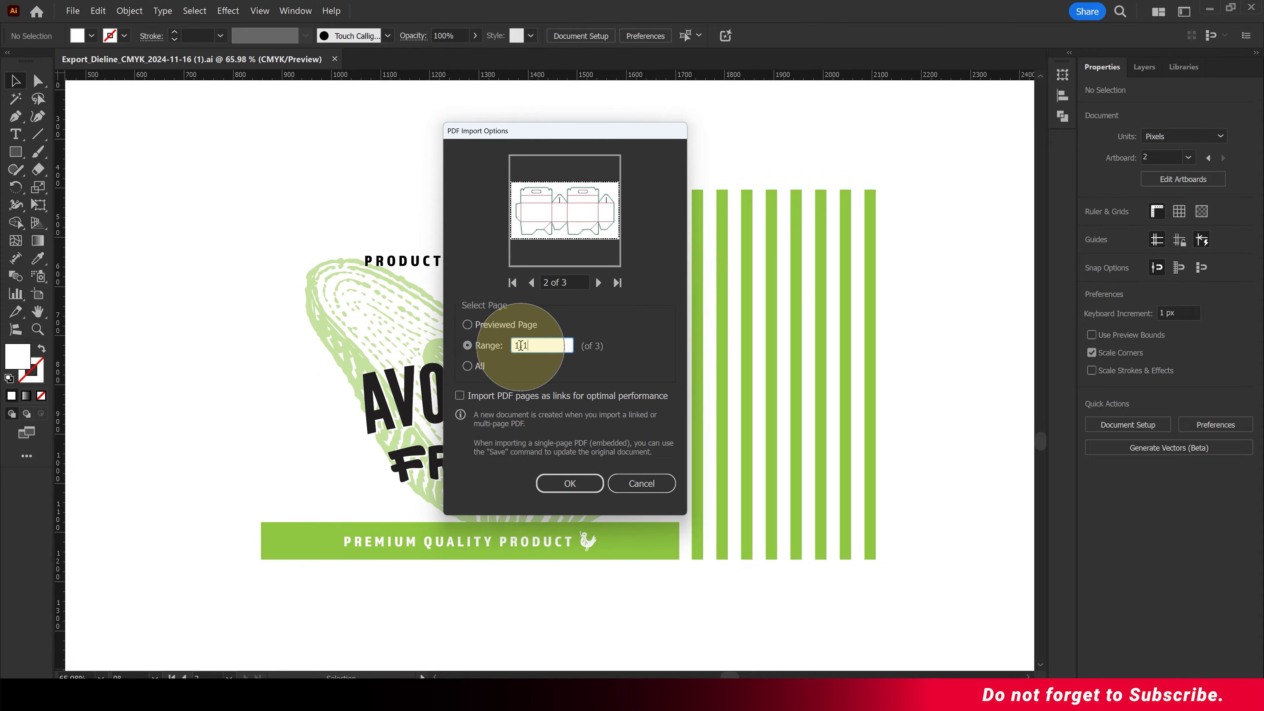
type("2")
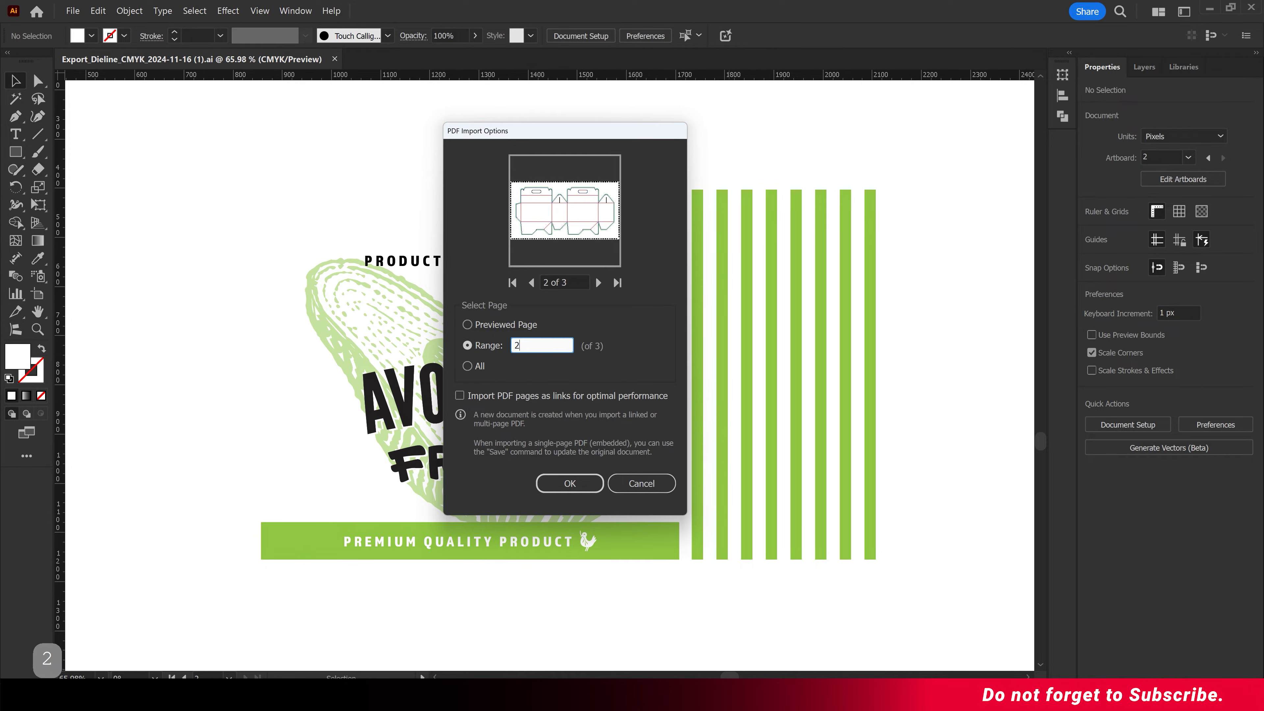
left_click(472, 398)
left_click(469, 398)
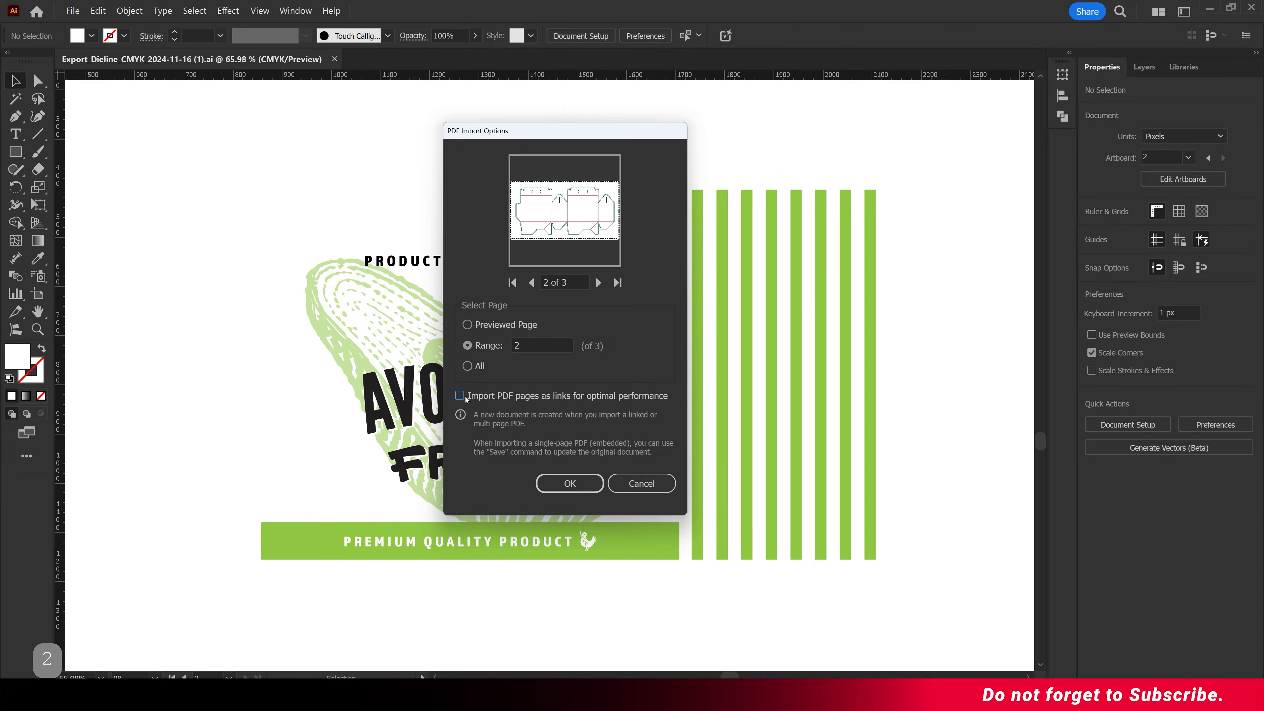
left_click(571, 483)
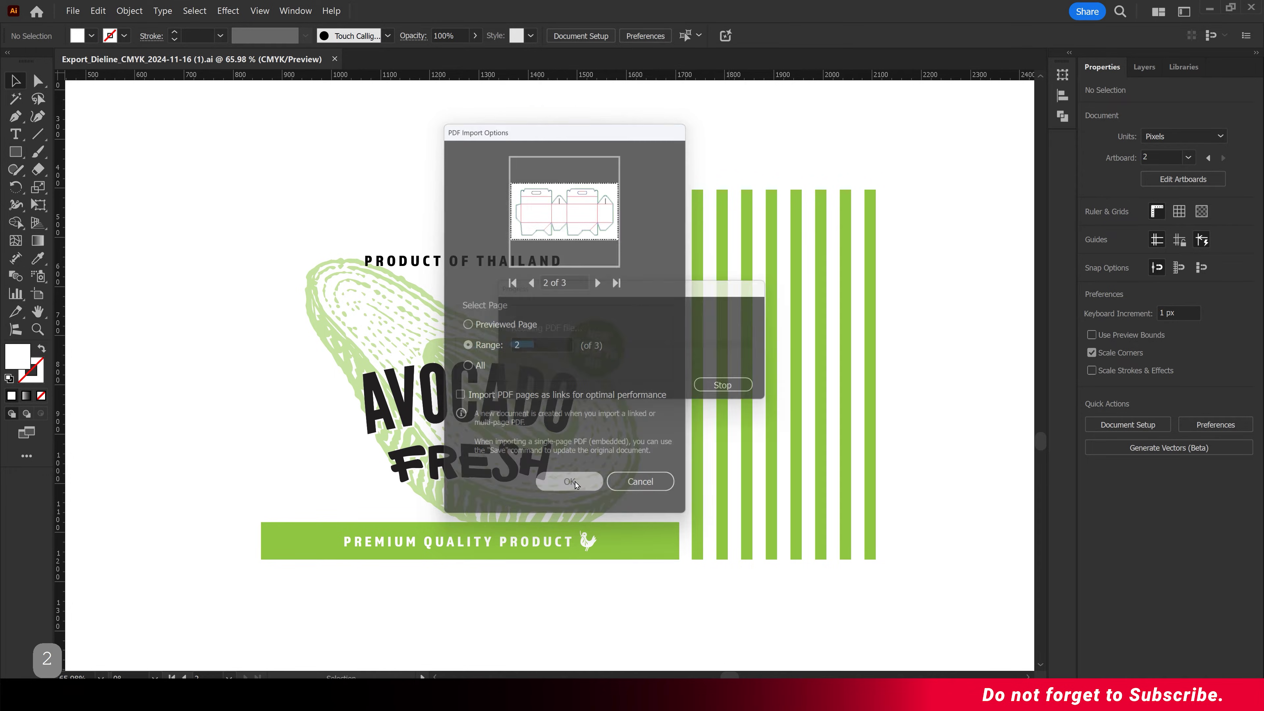
Delete the artboard-sized clip group that lies over the dieline artwork
key("ctrl+space")
left_click_drag(547, 355, 333, 391)
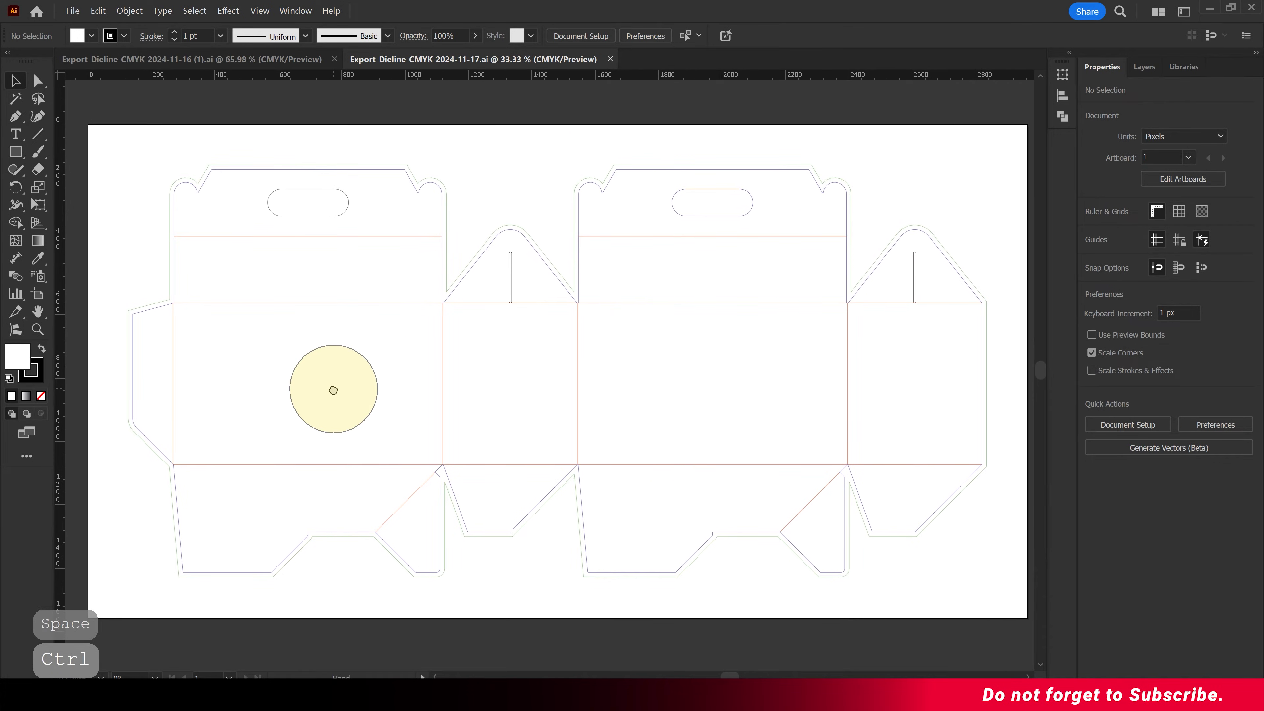
left_click(519, 344)
mouse_move(520, 172)
left_mouse_down()
mouse_move(466, 152)
mouse_move(518, 148)
left_mouse_up()
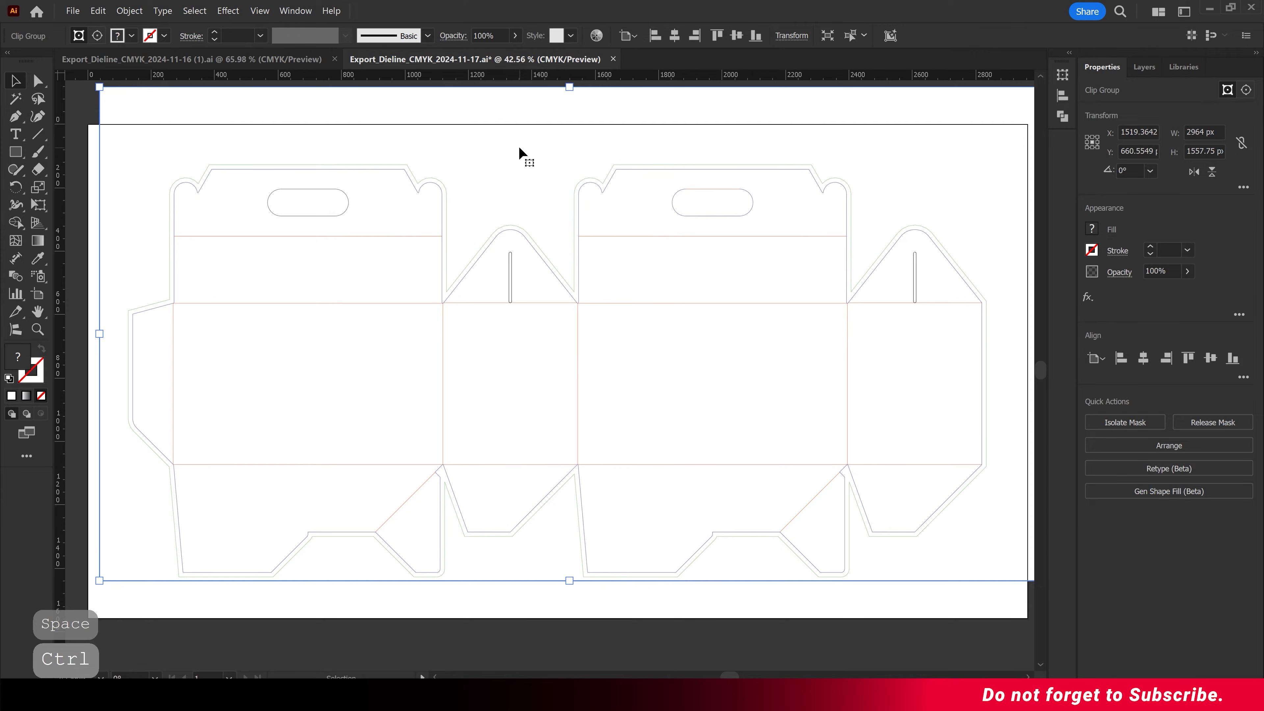
key("Delete")
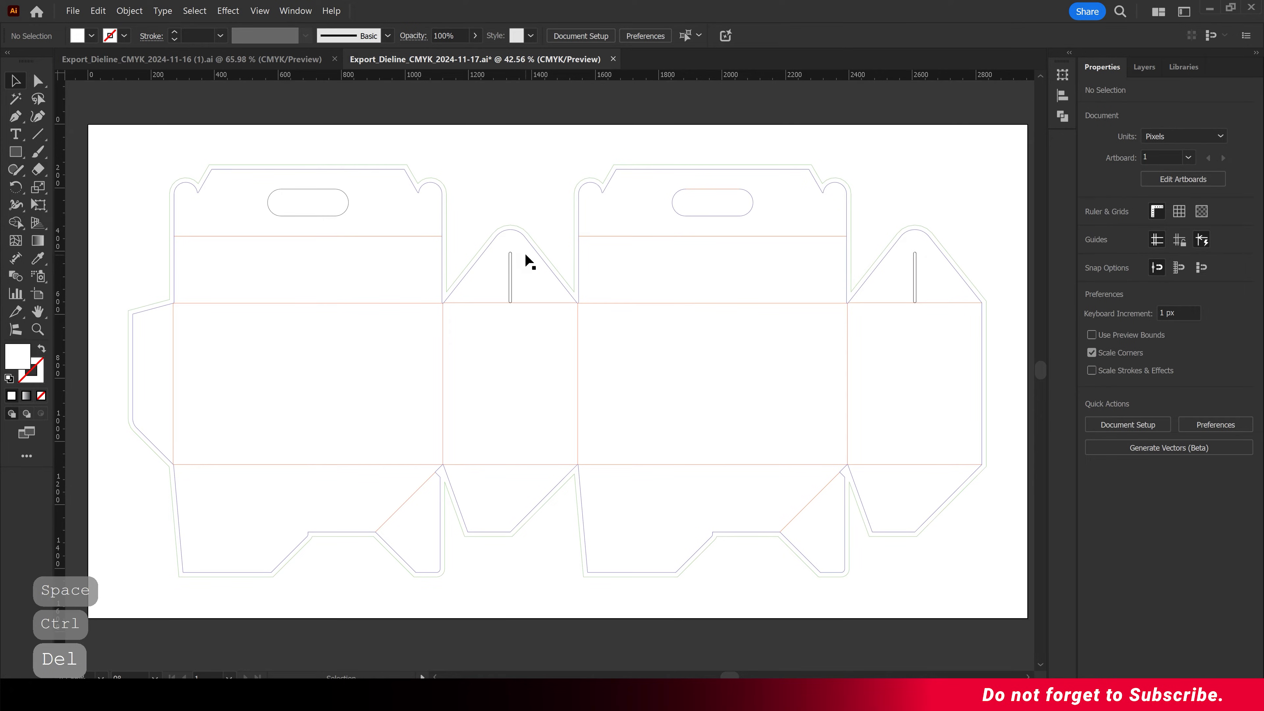
Release the clipping mask of the remaining dieline clip group and delete the leftover rectangular clipping path
left_click(529, 254)
left_click_drag(529, 255, 527, 282)
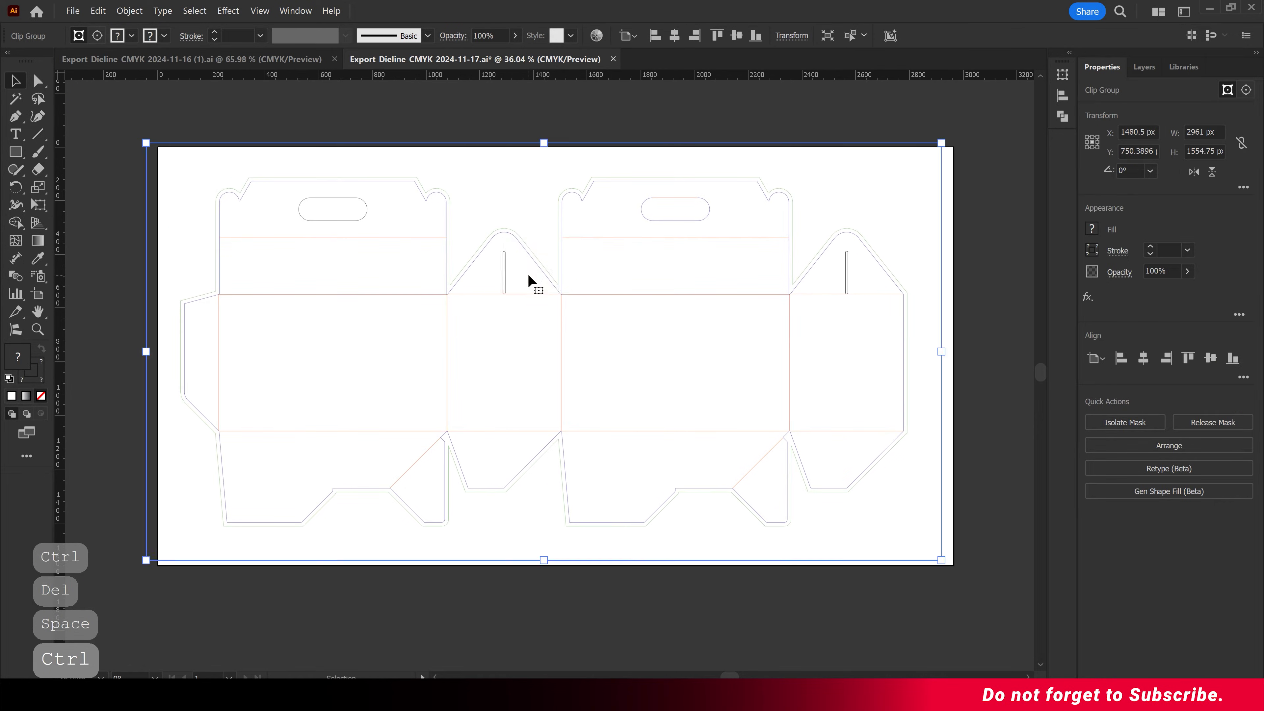
right_click(529, 277)
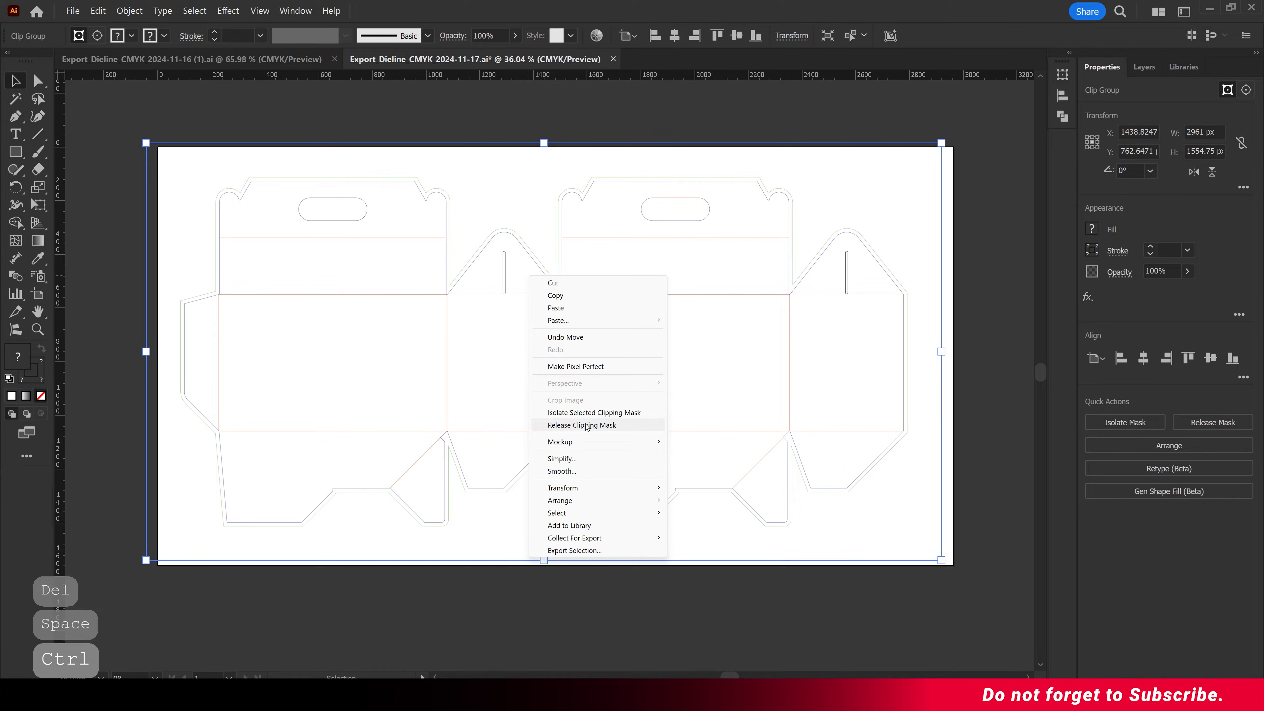
left_click(627, 427)
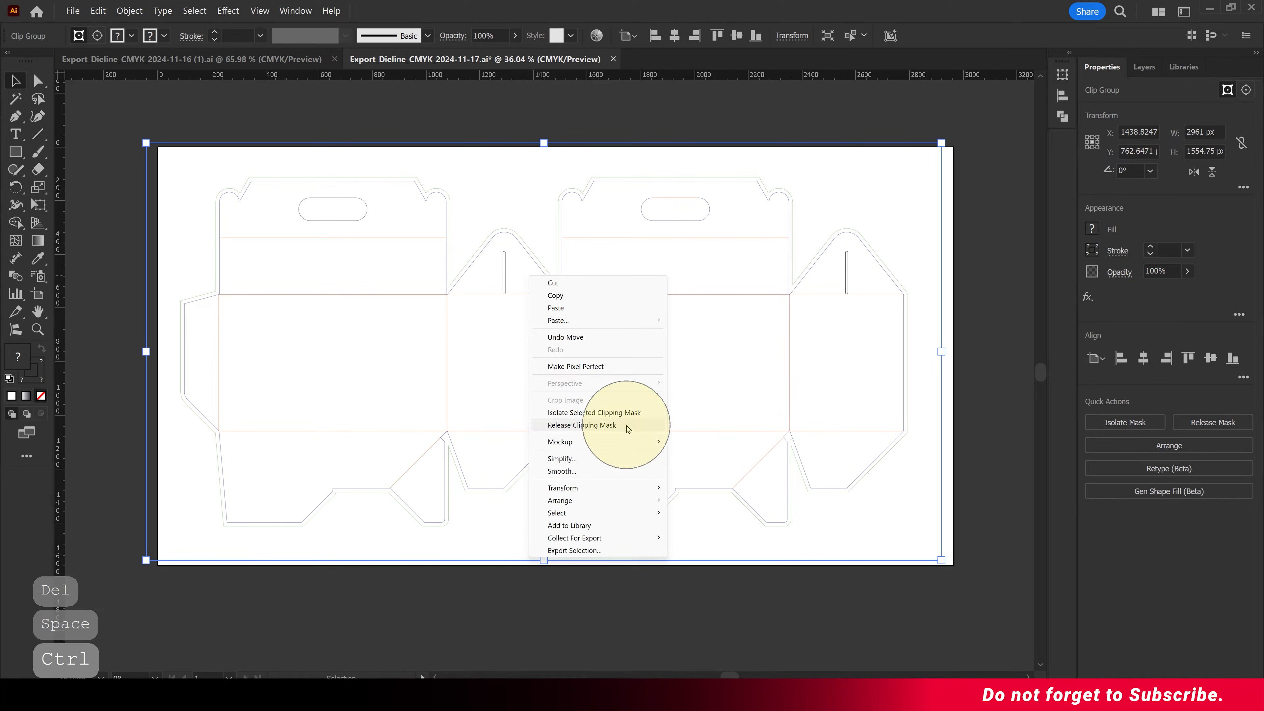
left_click(491, 190)
left_click(489, 142)
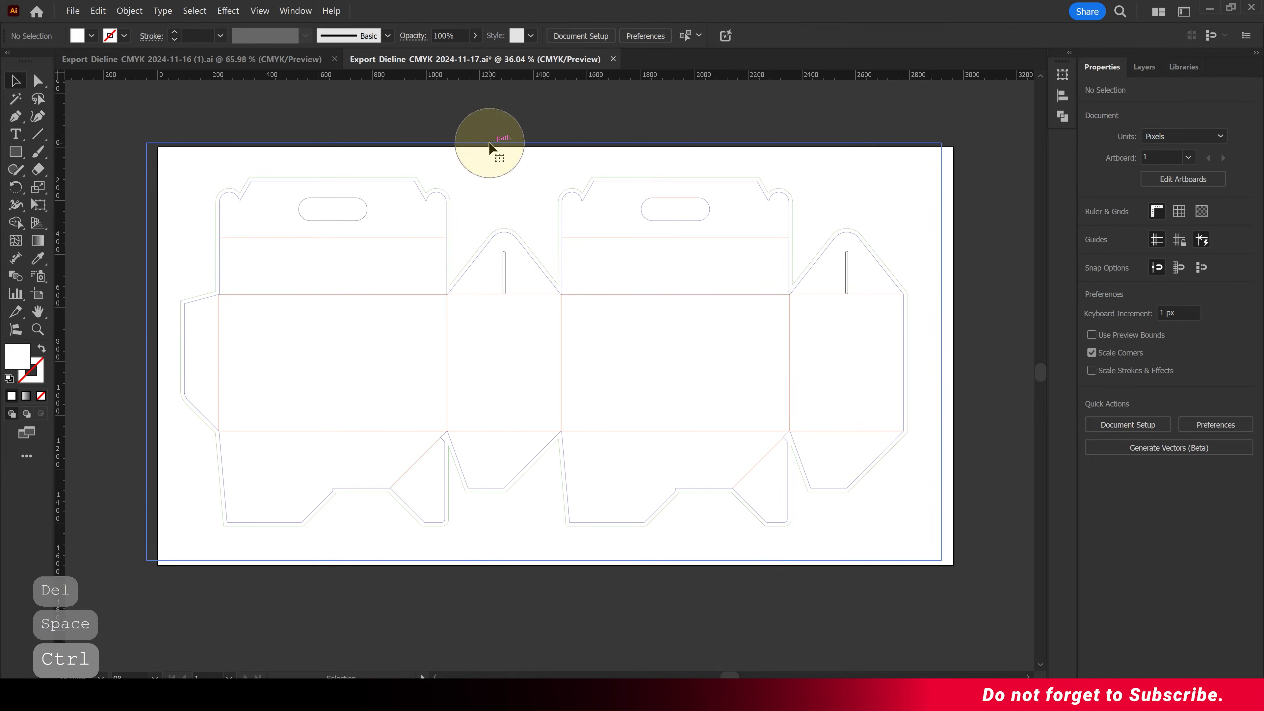
key("Delete")
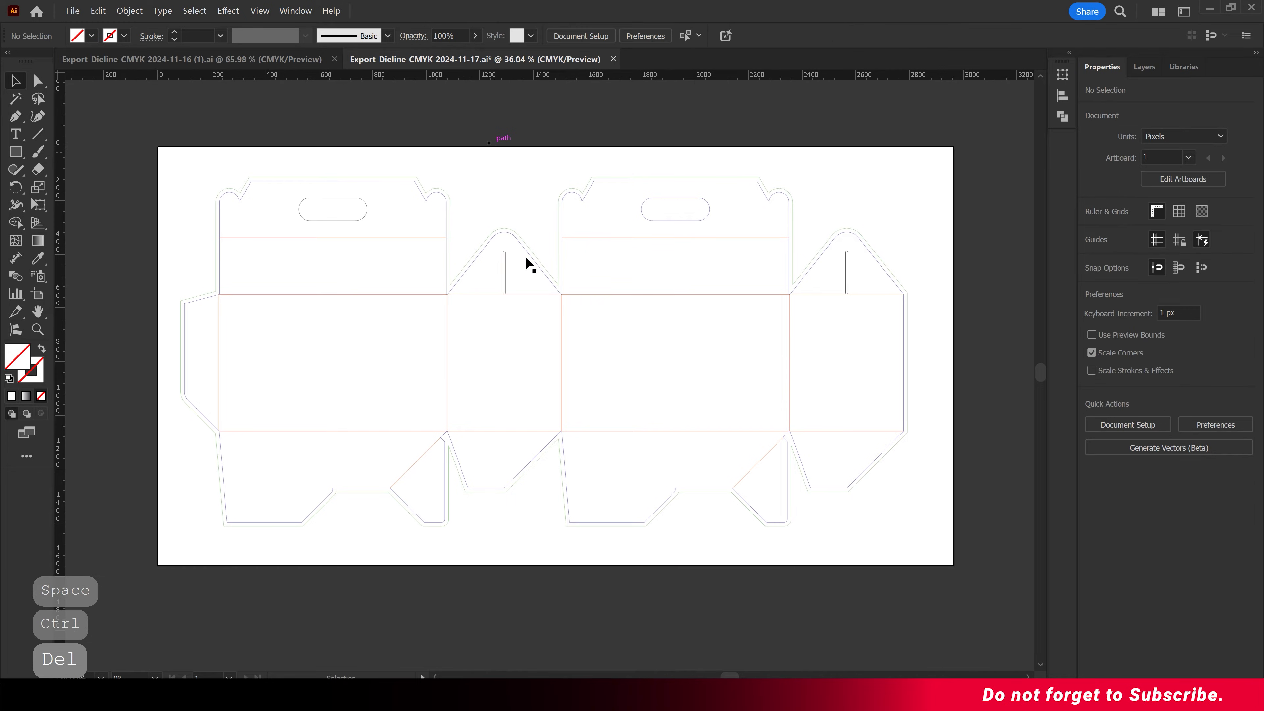
Fill the white box-shaped background path with a light grey of K 7%, keeping it aligned with the dieline
left_click(516, 350)
mouse_move(513, 348)
left_mouse_down()
mouse_move(544, 362)
mouse_move(531, 341)
left_mouse_up()
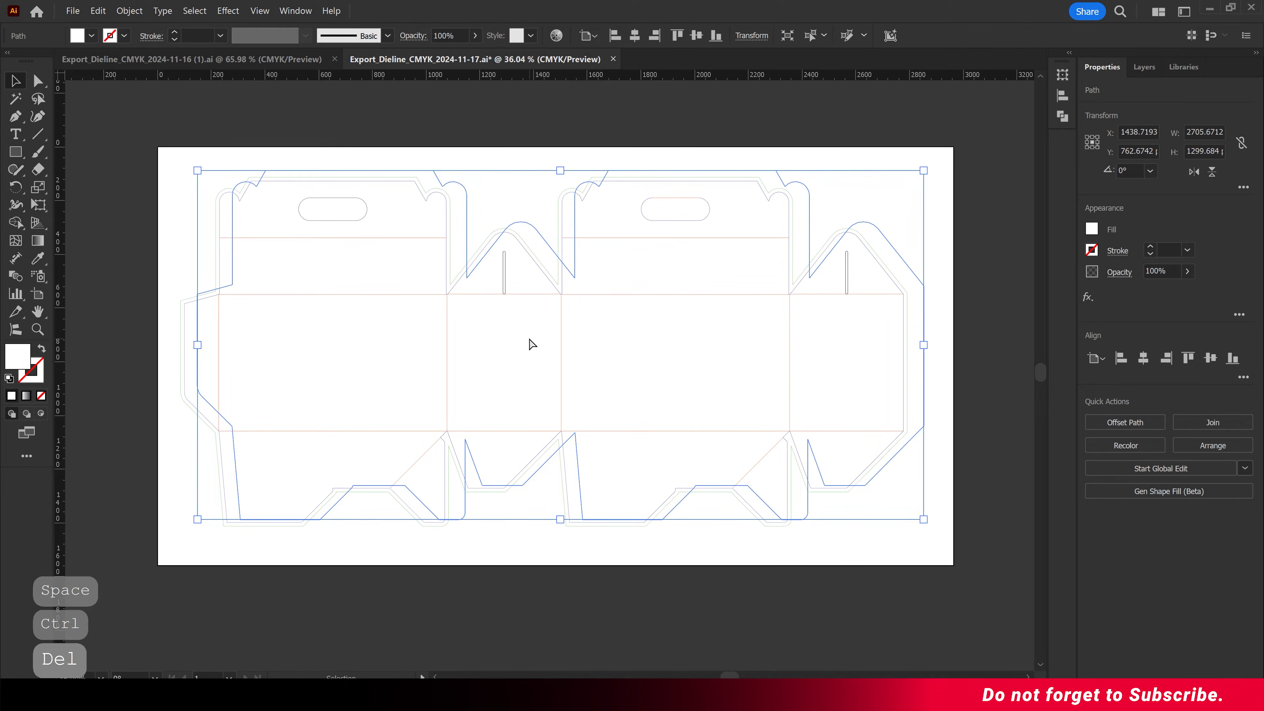
key("ctrl+z")
left_click(1091, 228)
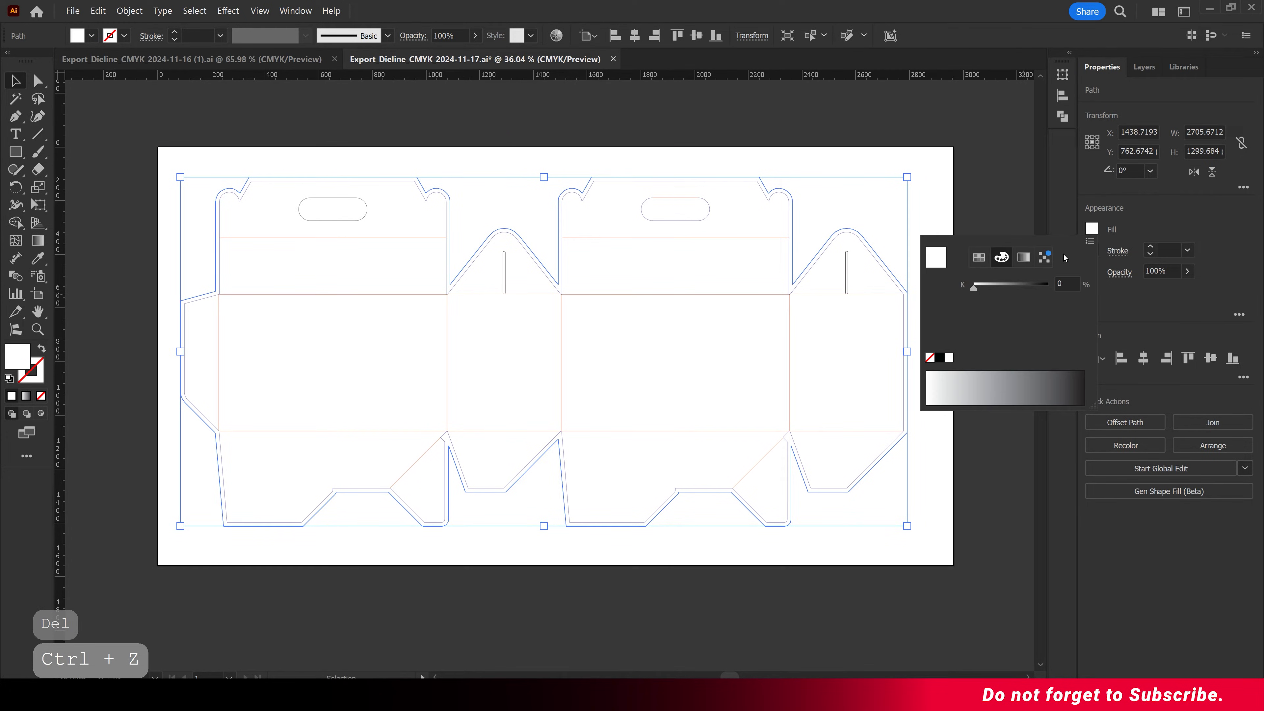
left_click_drag(976, 292, 979, 288)
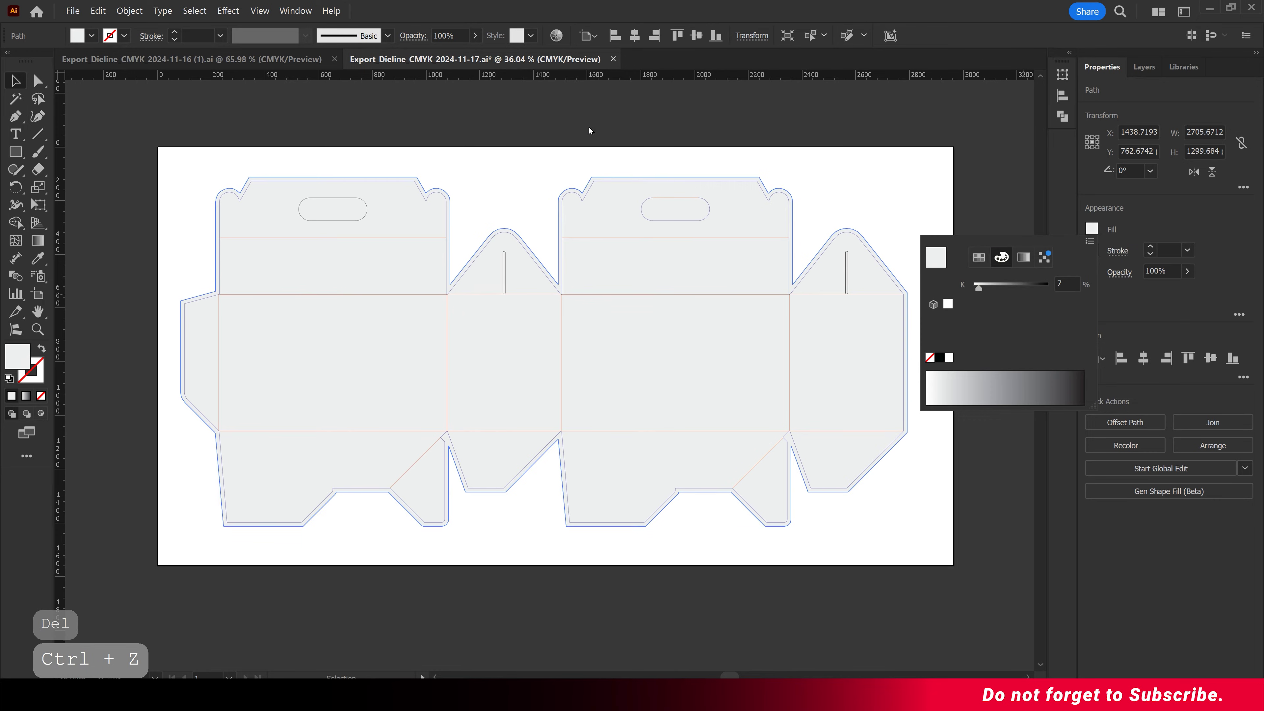
Select the whole dieline artwork and increase the stroke weight of its bleed, trim and crease lines
left_click_drag(120, 133, 927, 563)
left_click(1188, 249)
left_click(1204, 330)
left_click(968, 288)
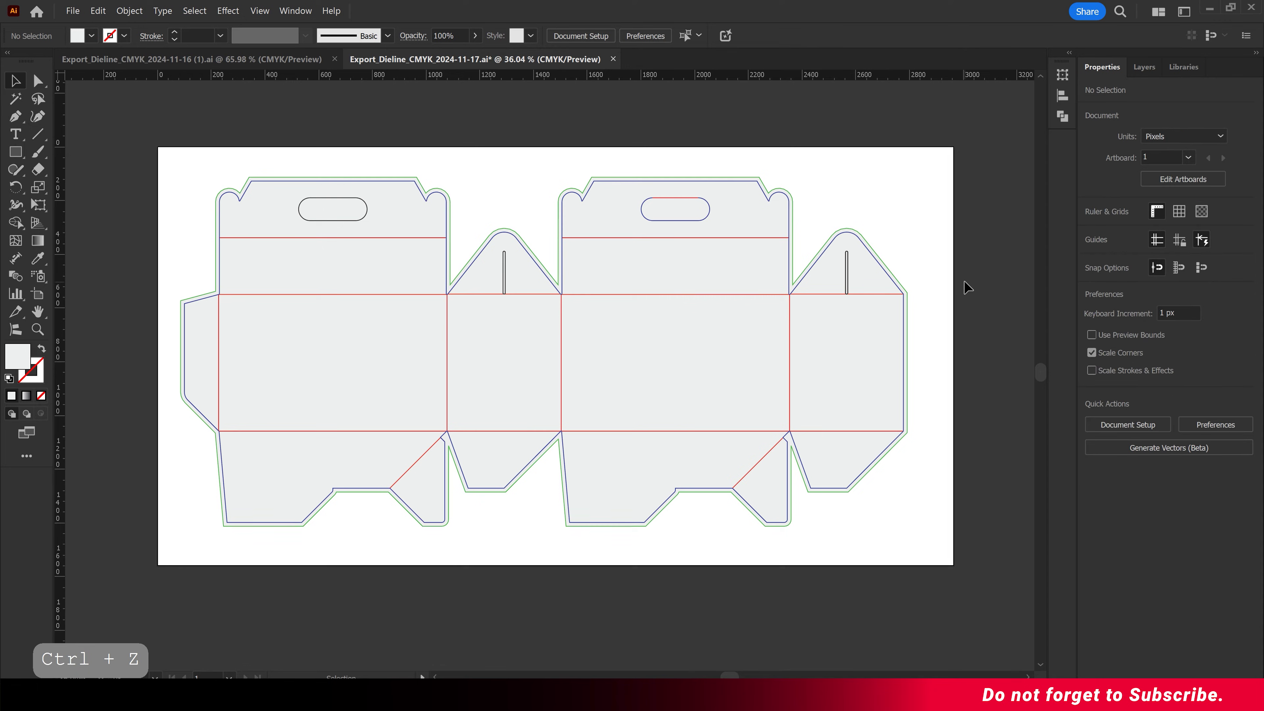
left_click(666, 357)
left_click_drag(666, 357, 663, 328)
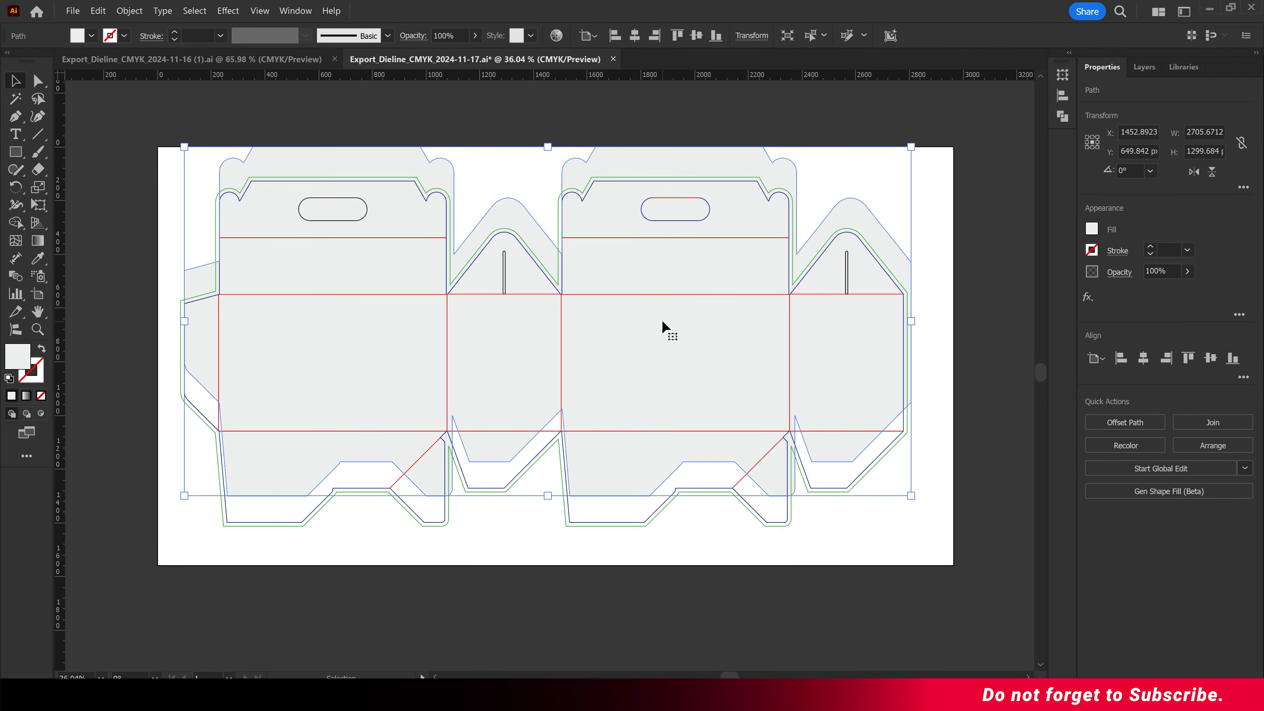
left_click(99, 9)
left_click(120, 24)
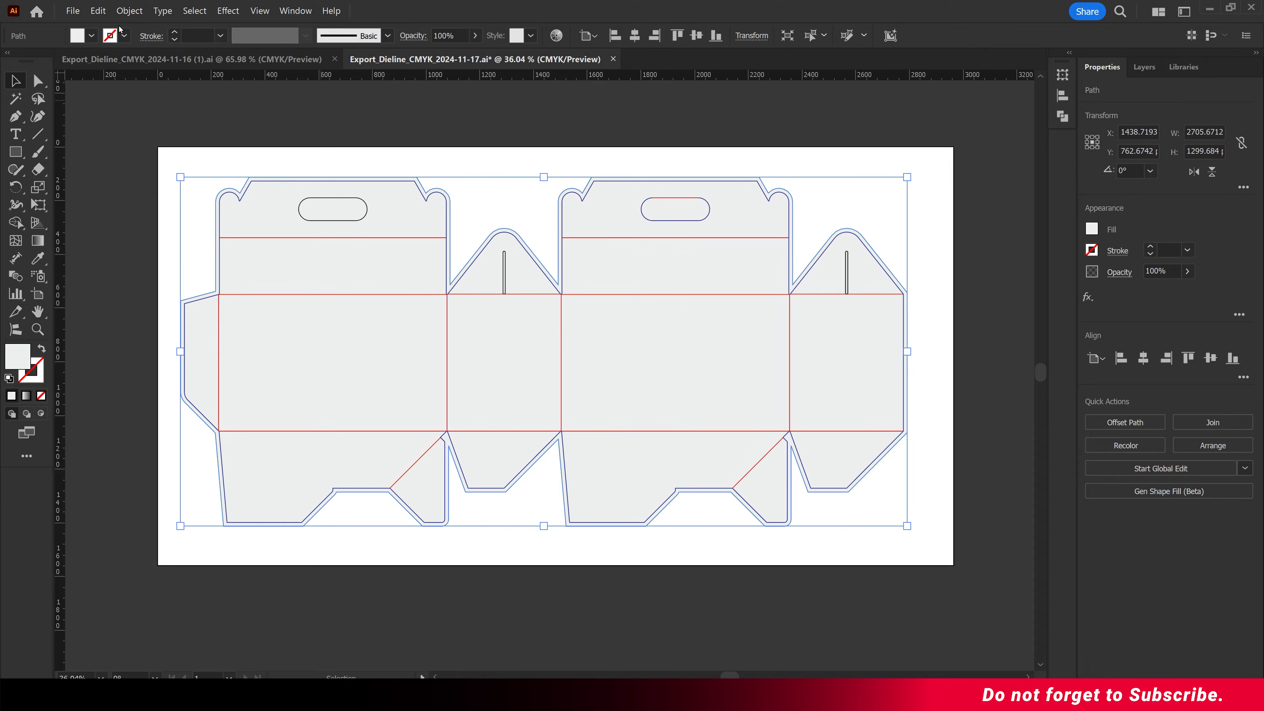
Cut the light grey box-shaped background path out of the dieline artwork and lock Layer 1
left_click(99, 17)
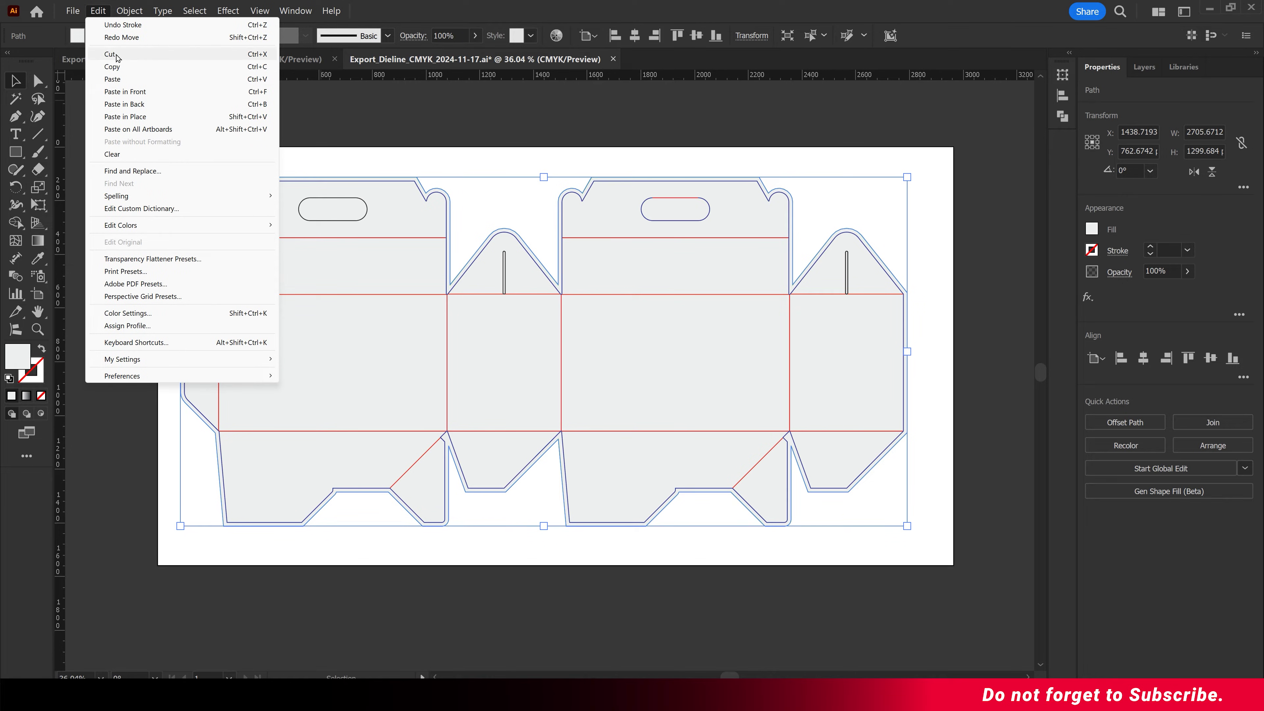
left_click(128, 57)
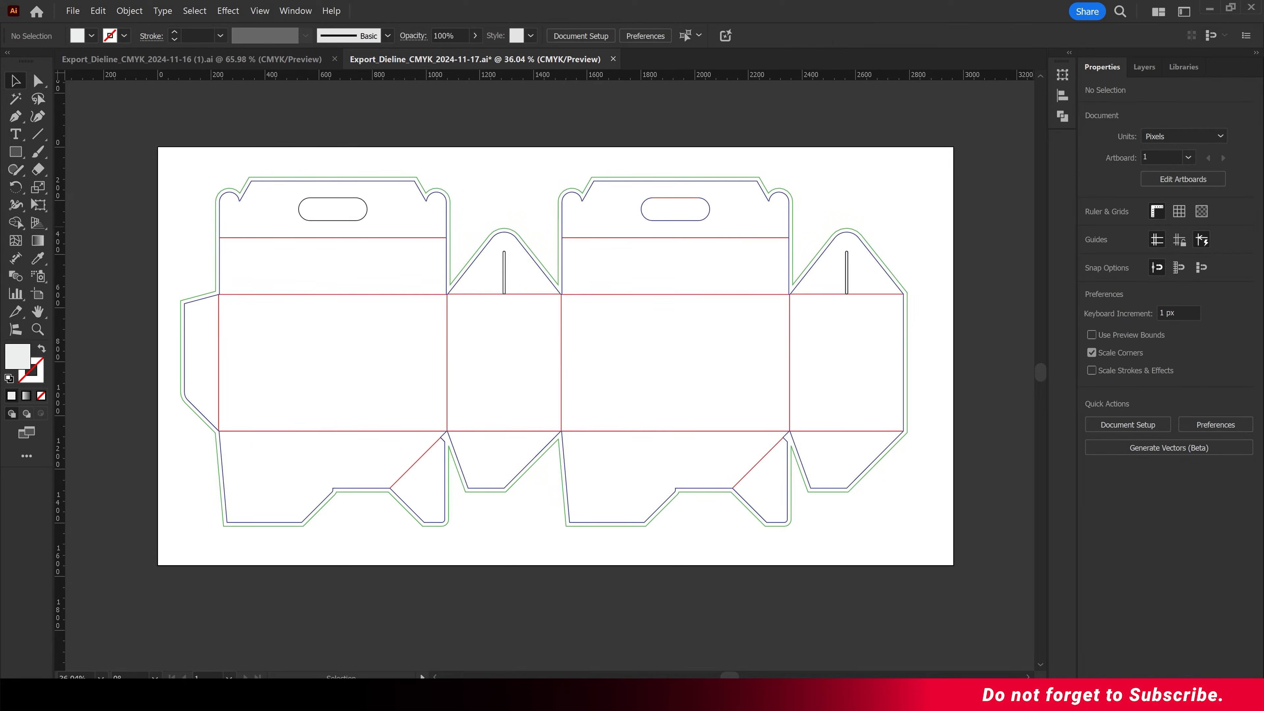
left_click(1147, 70)
left_click(1106, 118)
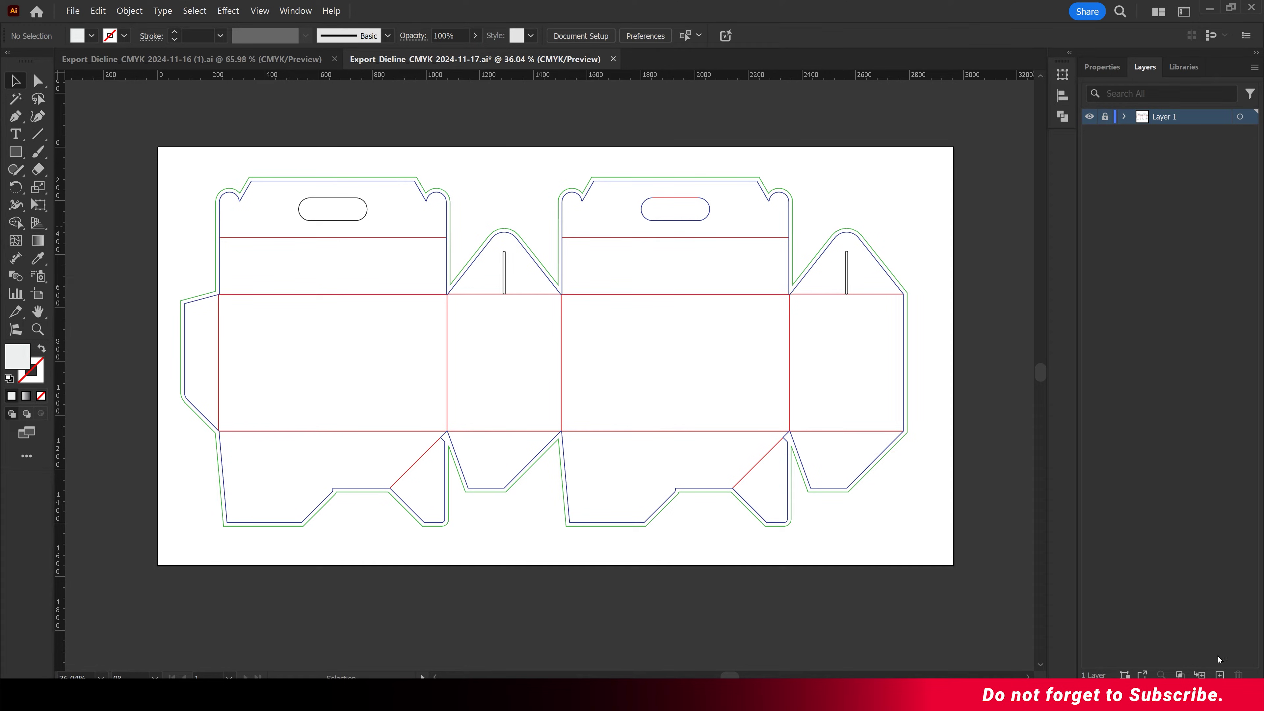
Create Layer 2 below Layer 1 and paste the cut background path in back on it
left_click(1220, 675)
left_click_drag(1188, 119, 1190, 133)
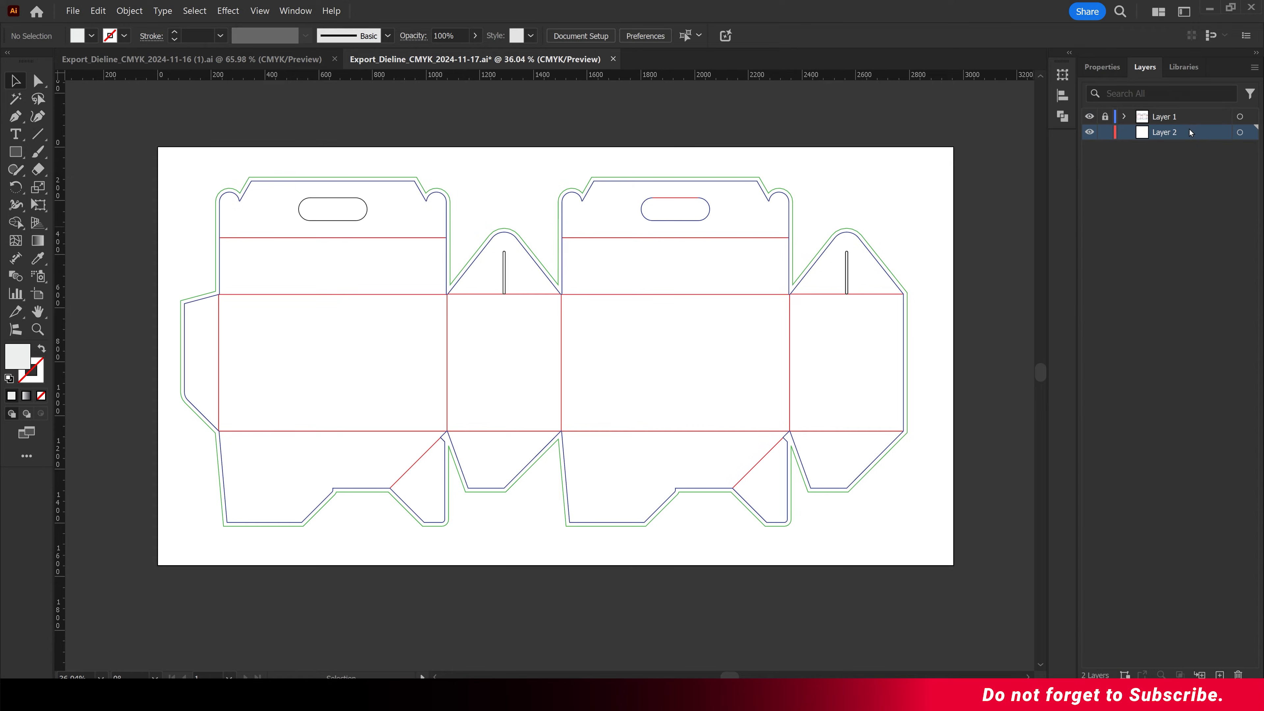
left_click(98, 10)
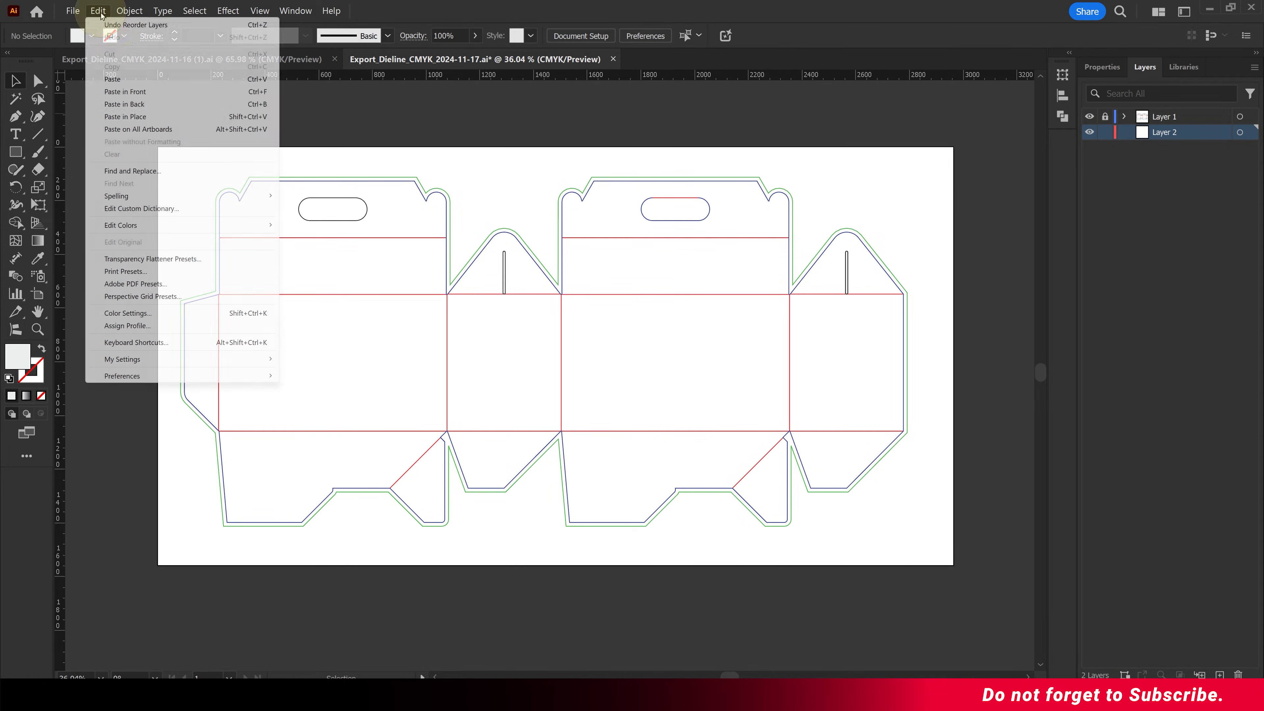
left_click(151, 104)
left_click(511, 158)
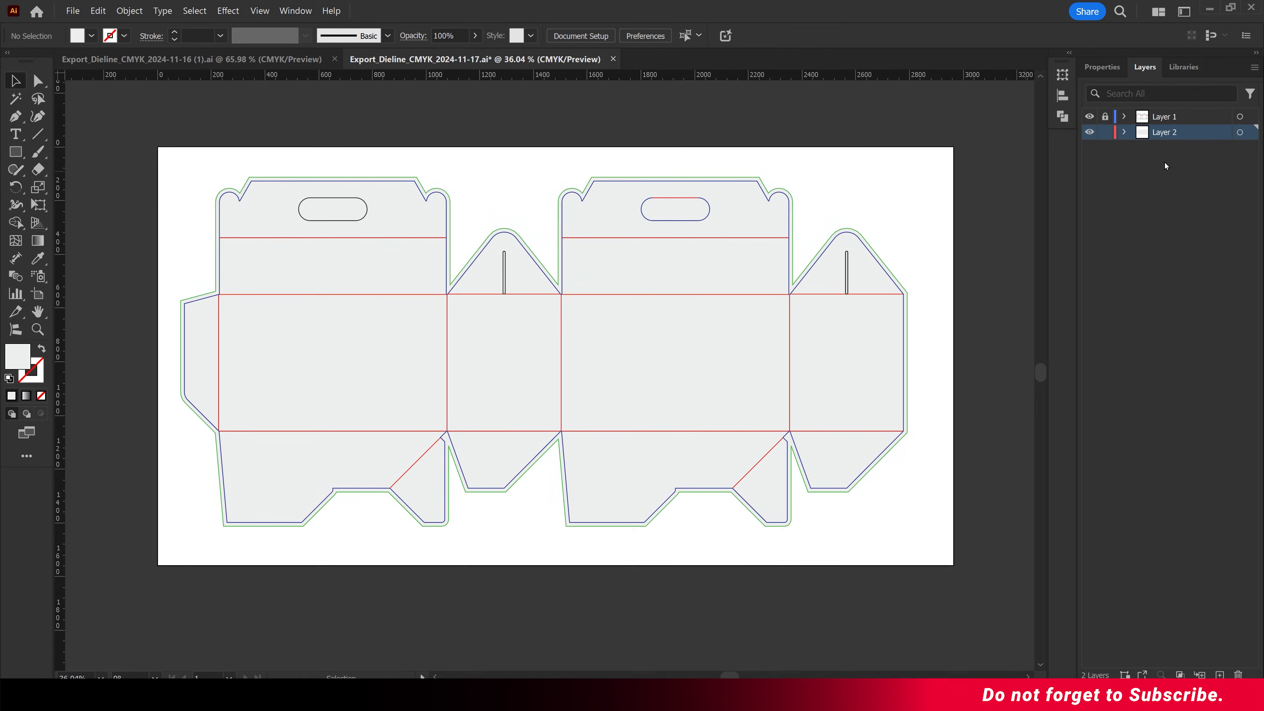
Fill the box-shaped background path on Layer 2 with white
left_click(750, 248)
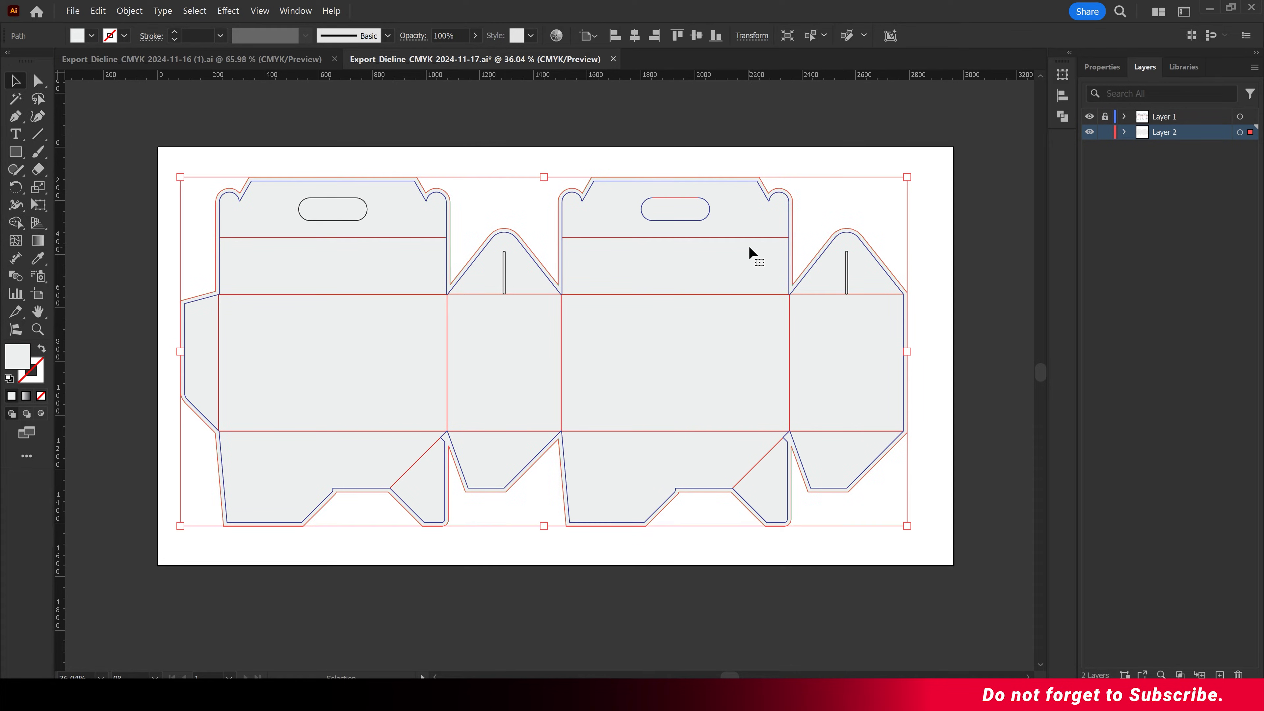
right_click(749, 245)
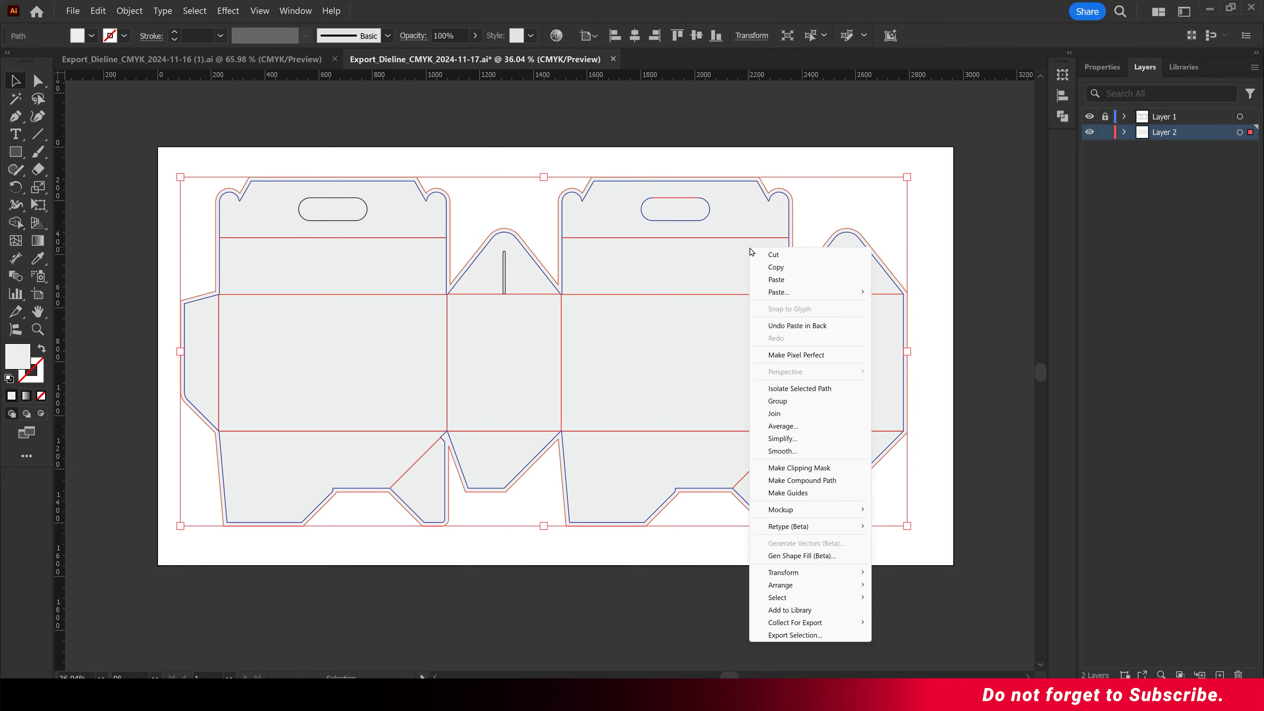
left_click(735, 254)
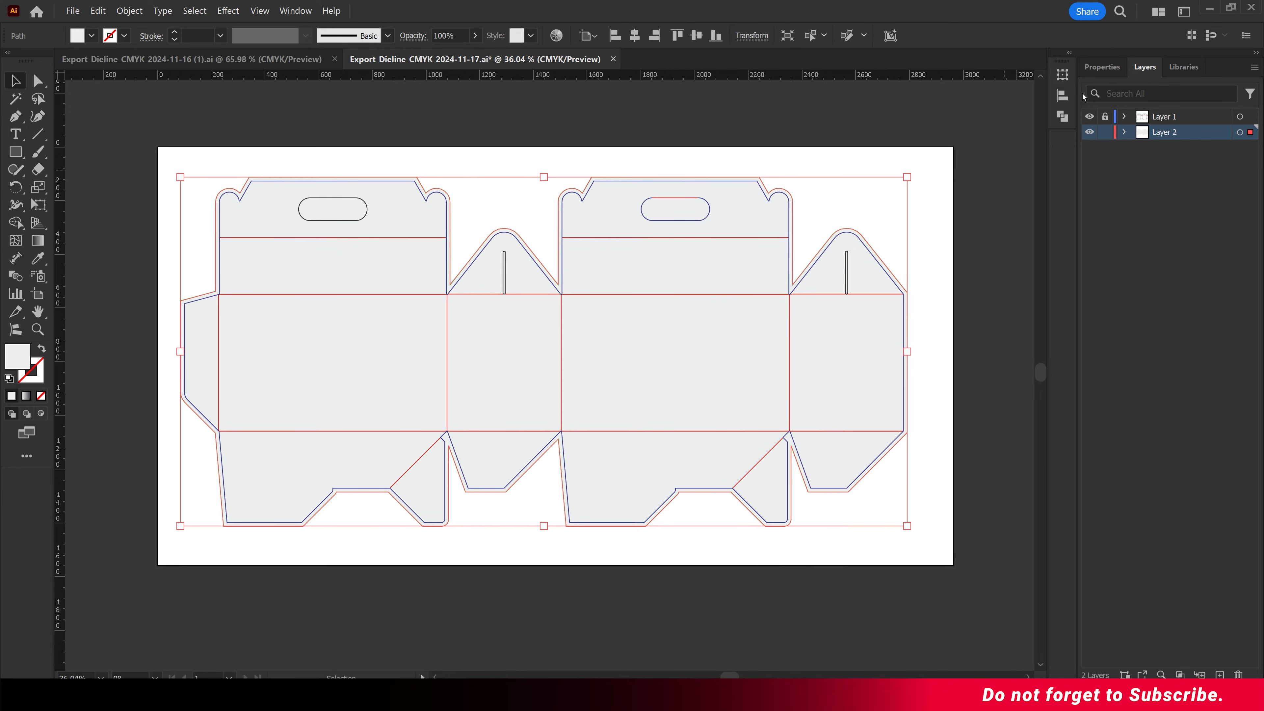
left_click(1098, 68)
left_click(1091, 230)
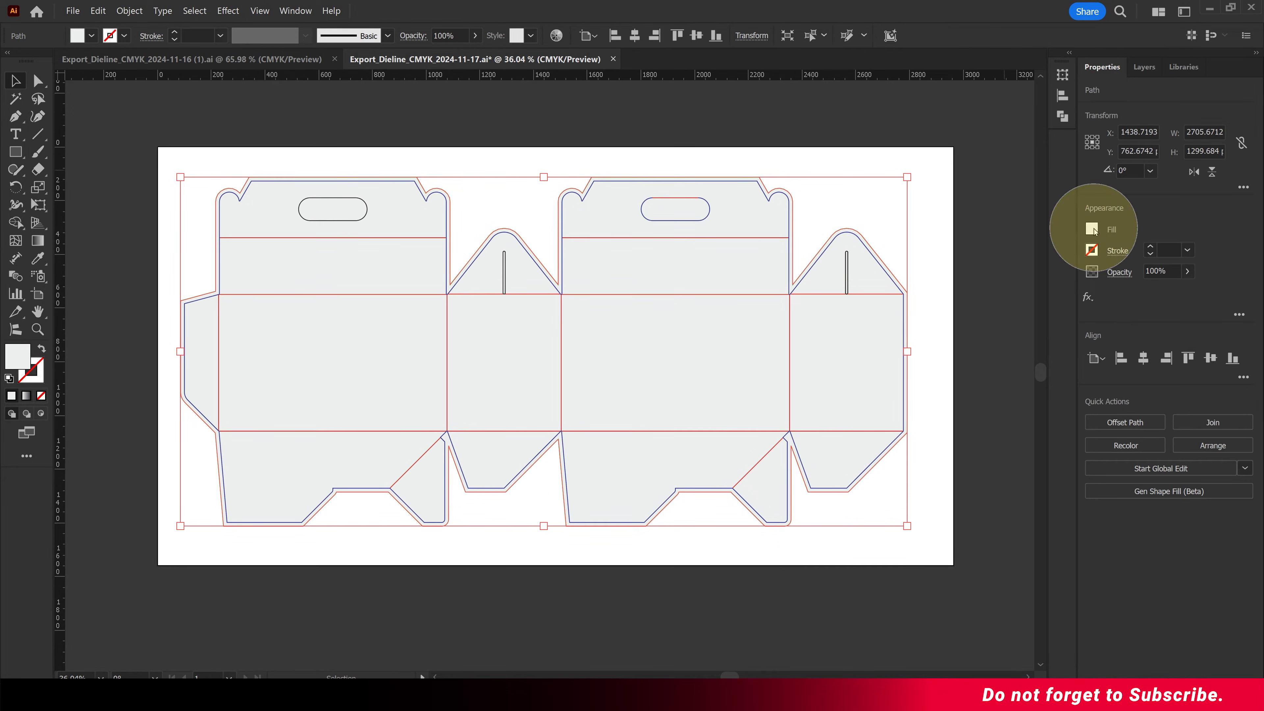
left_click_drag(982, 296, 966, 295)
left_click(749, 274)
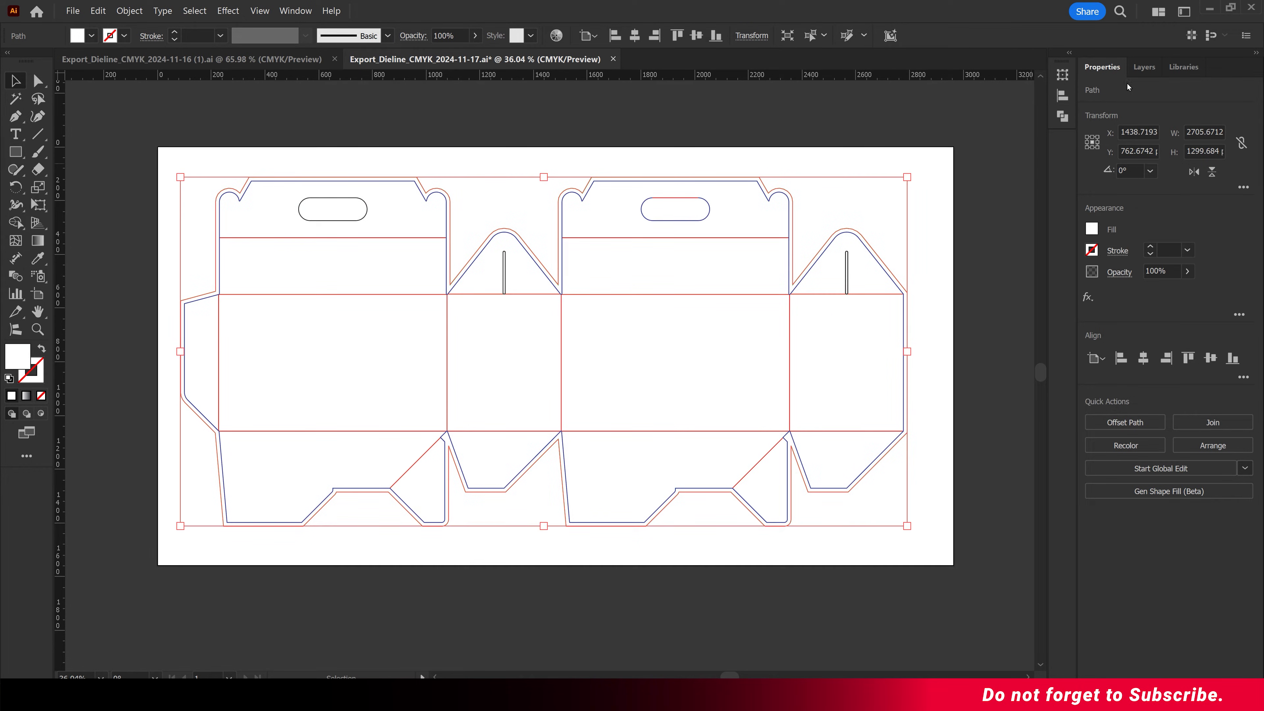
Expand Layer 2, lock the white background path inside it and deselect everything
left_click(1141, 68)
left_click(1124, 133)
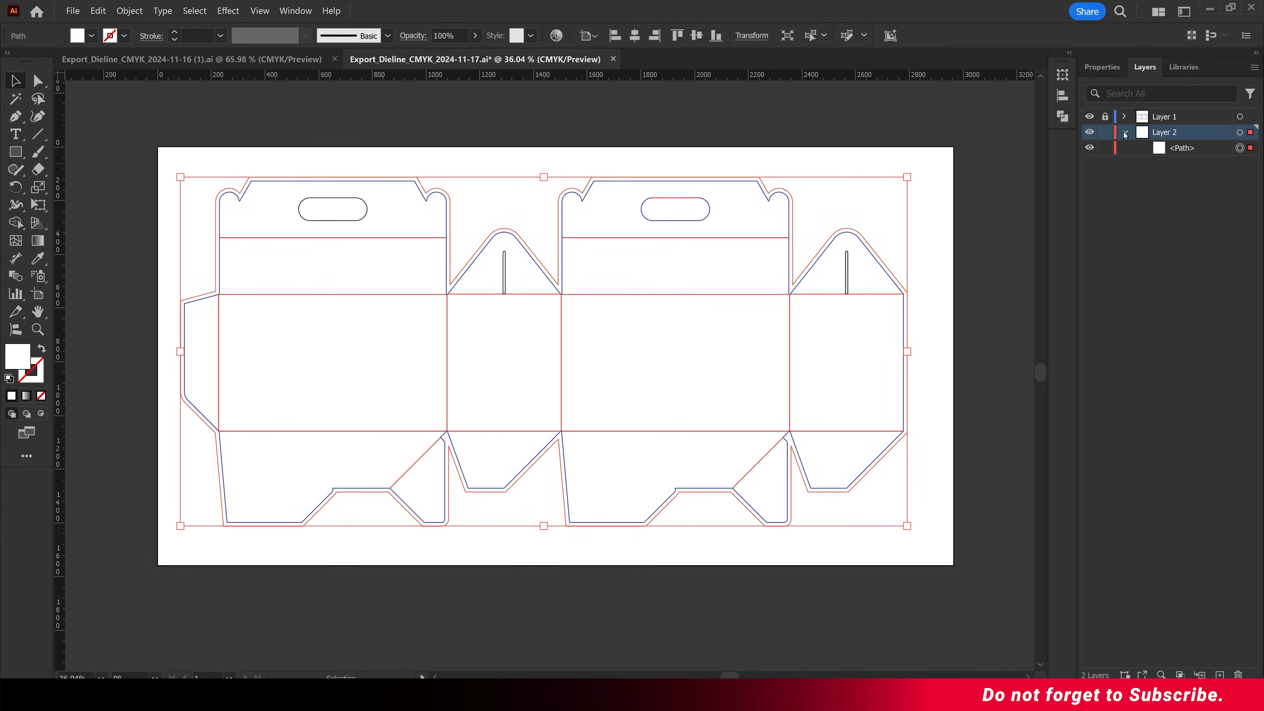
left_click(1106, 148)
left_click(672, 331)
Switch to the Export_Dieline_CMYK_2024-11-16 (1).ai document and copy the Avocado Fresh artwork together with its green stripes
left_click(205, 60)
left_click(189, 113)
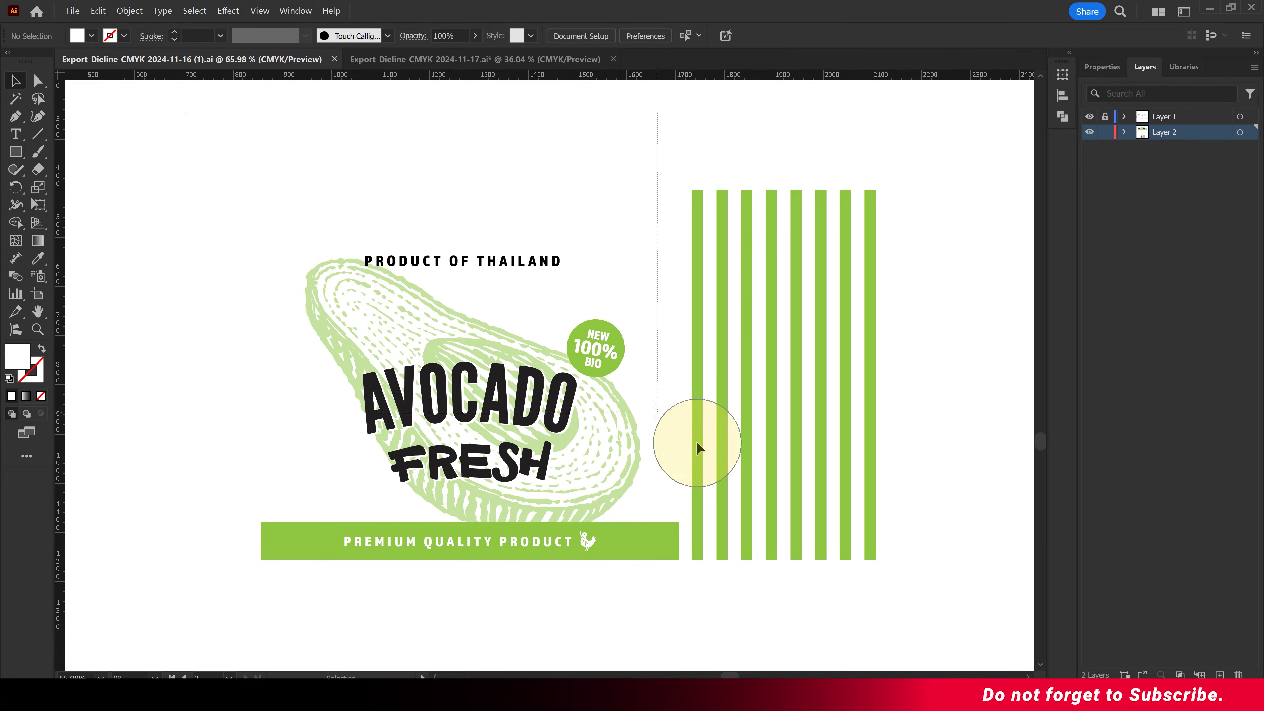
left_click_drag(886, 596, 655, 347)
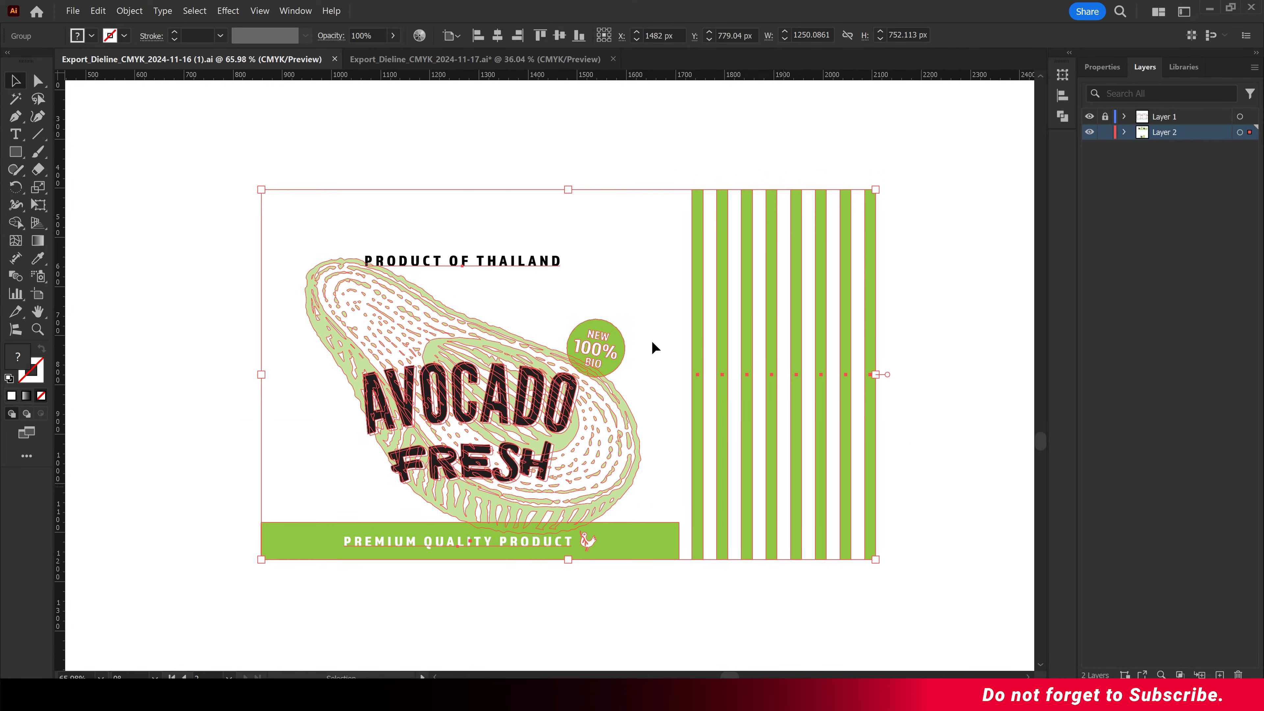
right_click(581, 256)
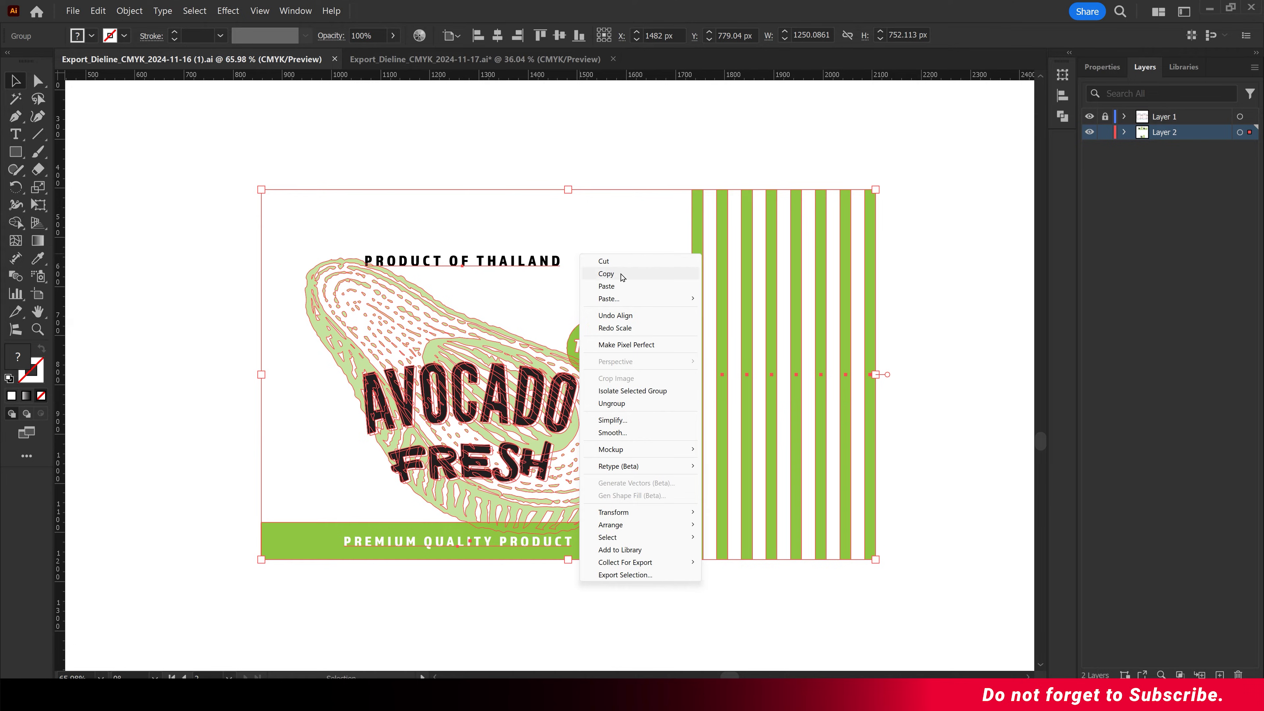
left_click(606, 274)
Return to the Export_Dieline_CMYK_2024-11-17.ai document and paste the Avocado Fresh artwork into Layer 2
left_click(460, 59)
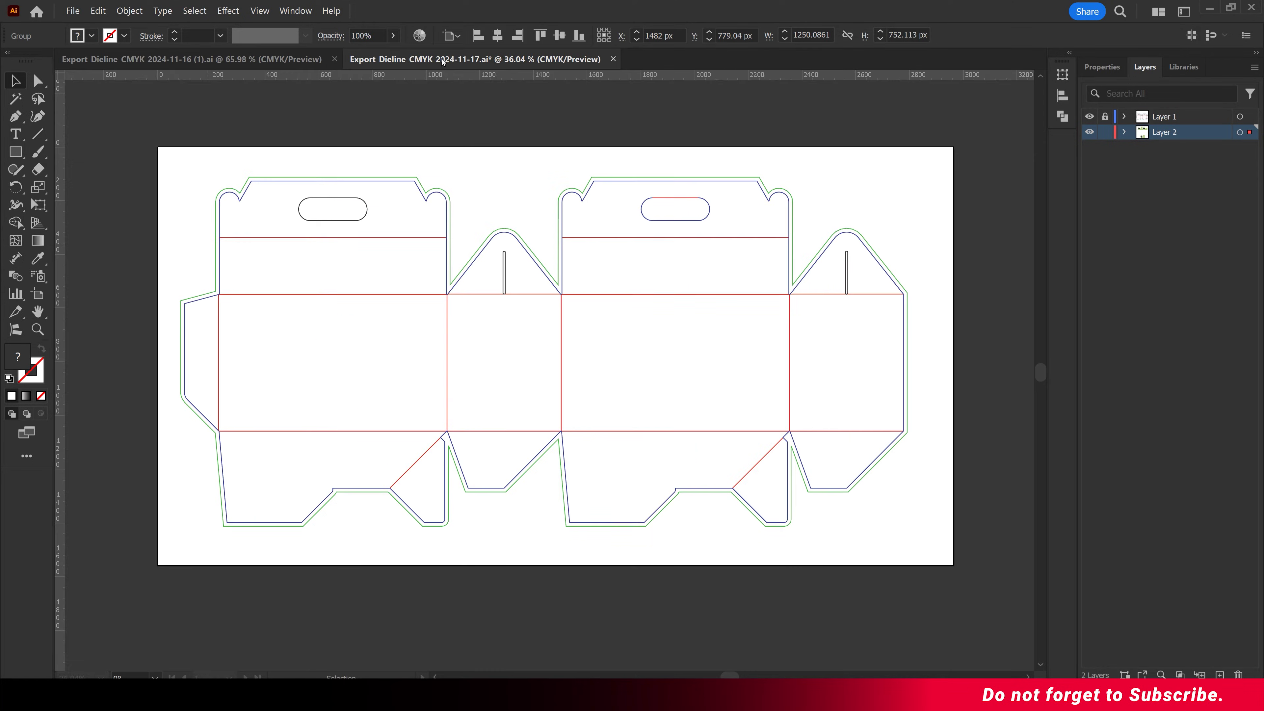
left_click(481, 178)
right_click(480, 178)
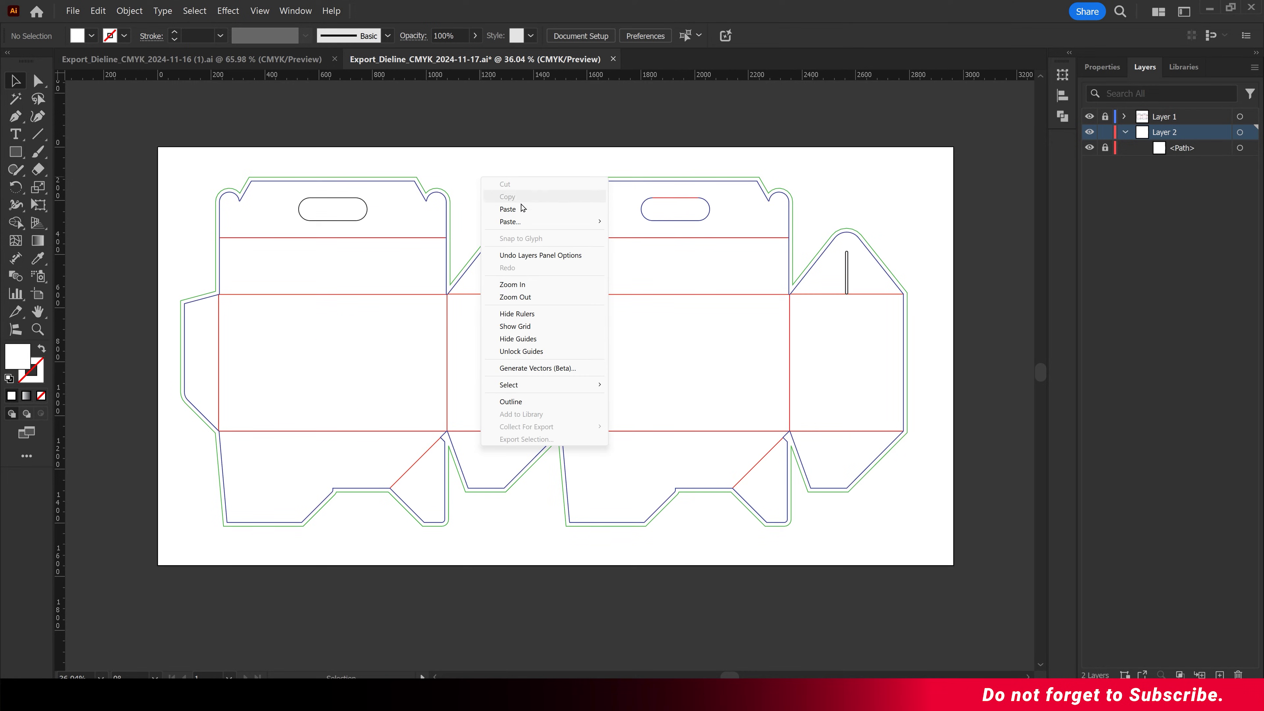
left_click(537, 213)
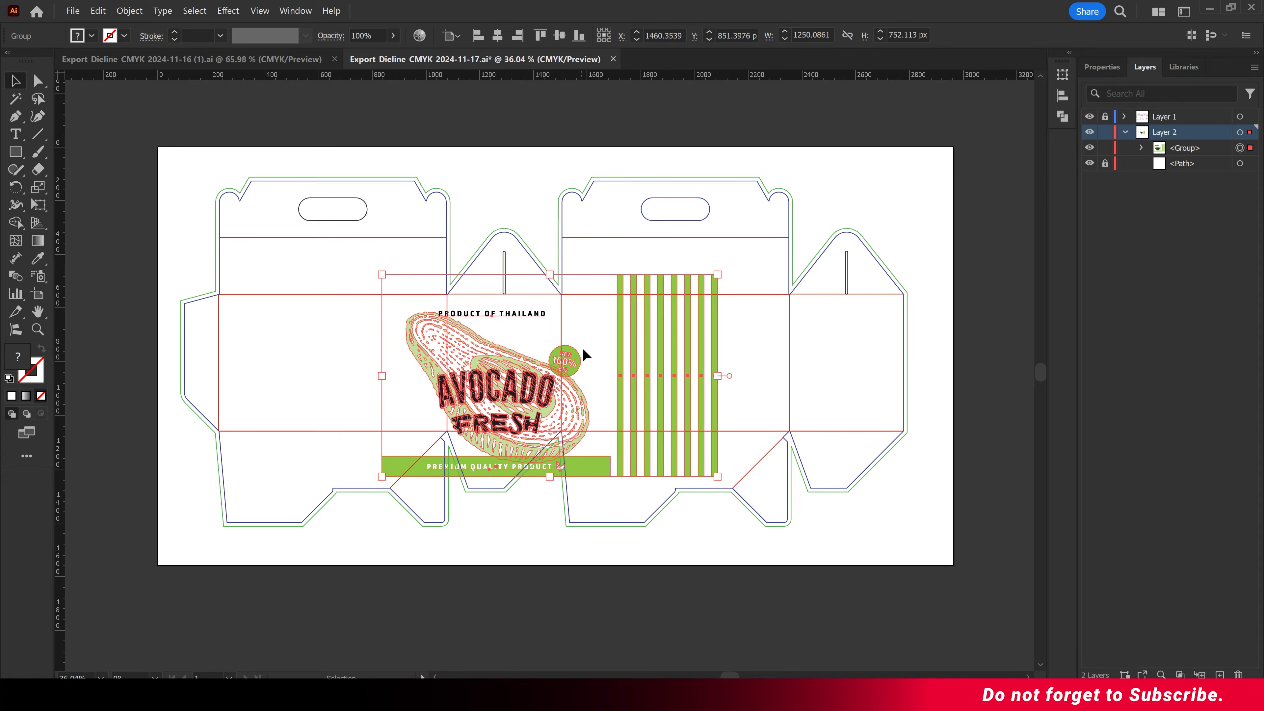
Position the pasted artwork on the left large panel, snapping its green banner to the panel's lower-left corner
left_click_drag(528, 409, 381, 357)
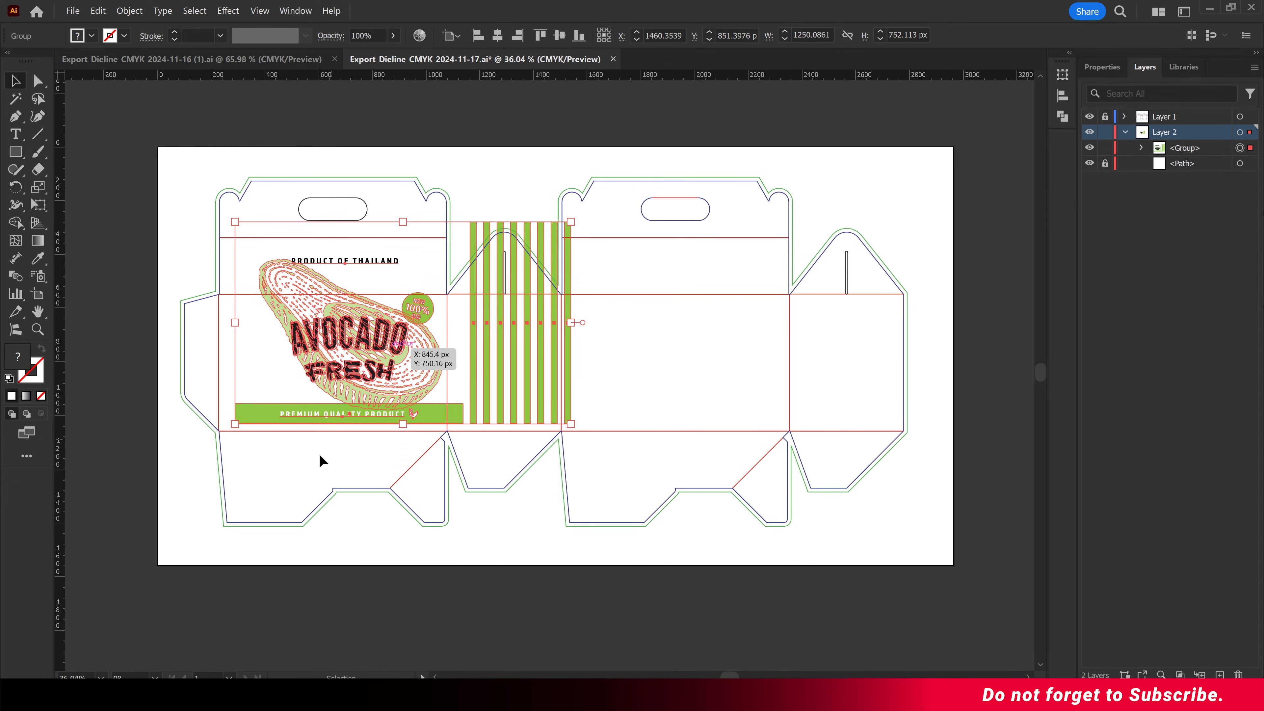
left_click(306, 466)
scroll(290, 438, "up", 2)
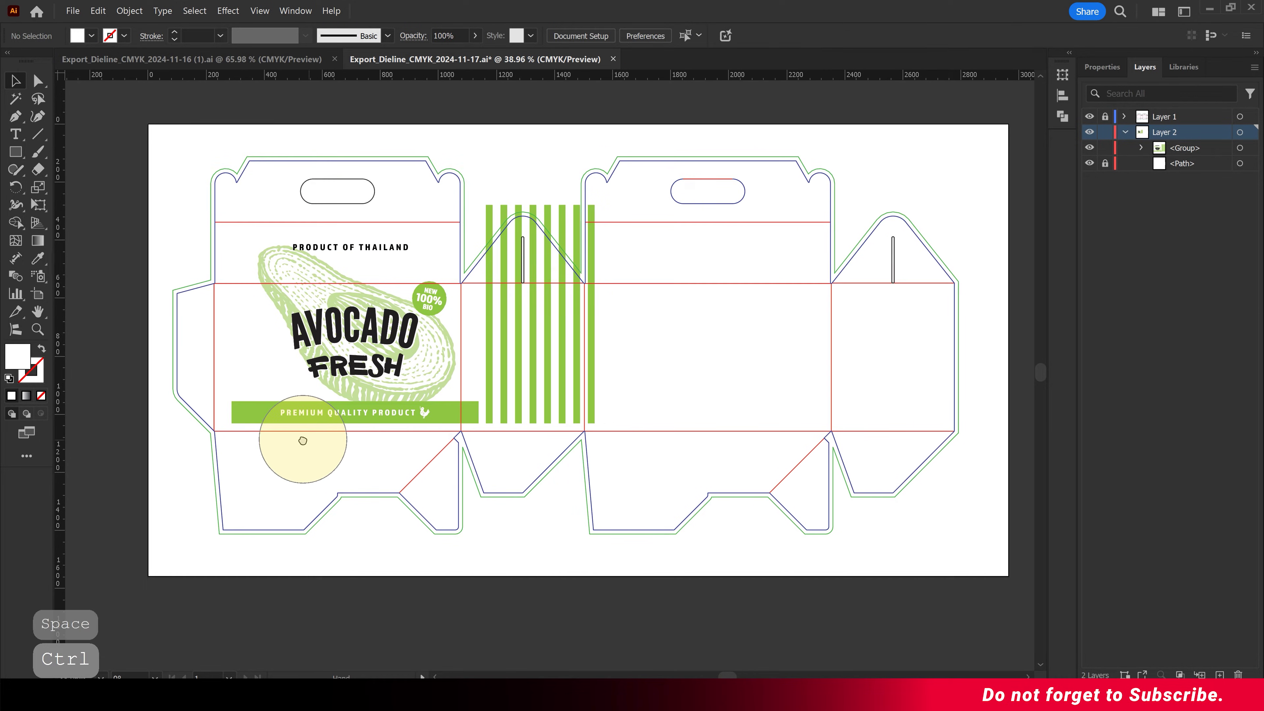
left_click_drag(218, 429, 199, 436)
left_click(256, 471)
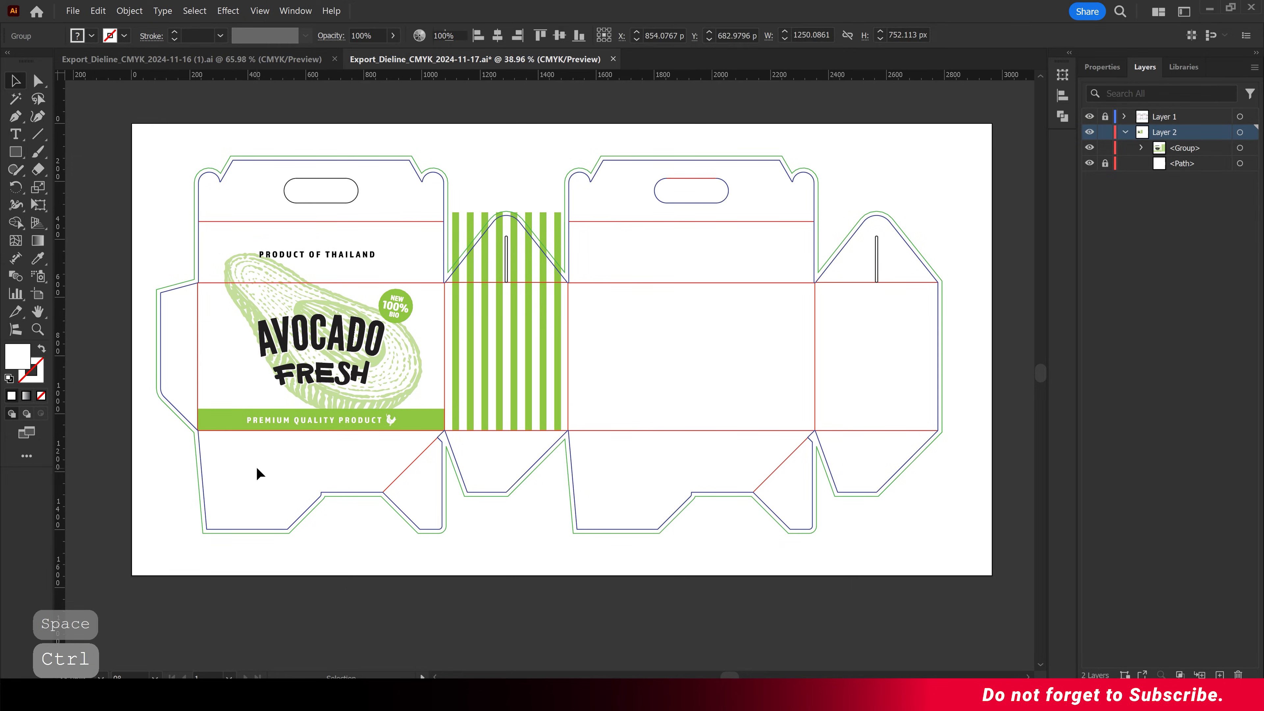
Copy the placed Avocado Fresh artwork group and paste a duplicate of it
left_click(328, 350)
right_click(329, 351)
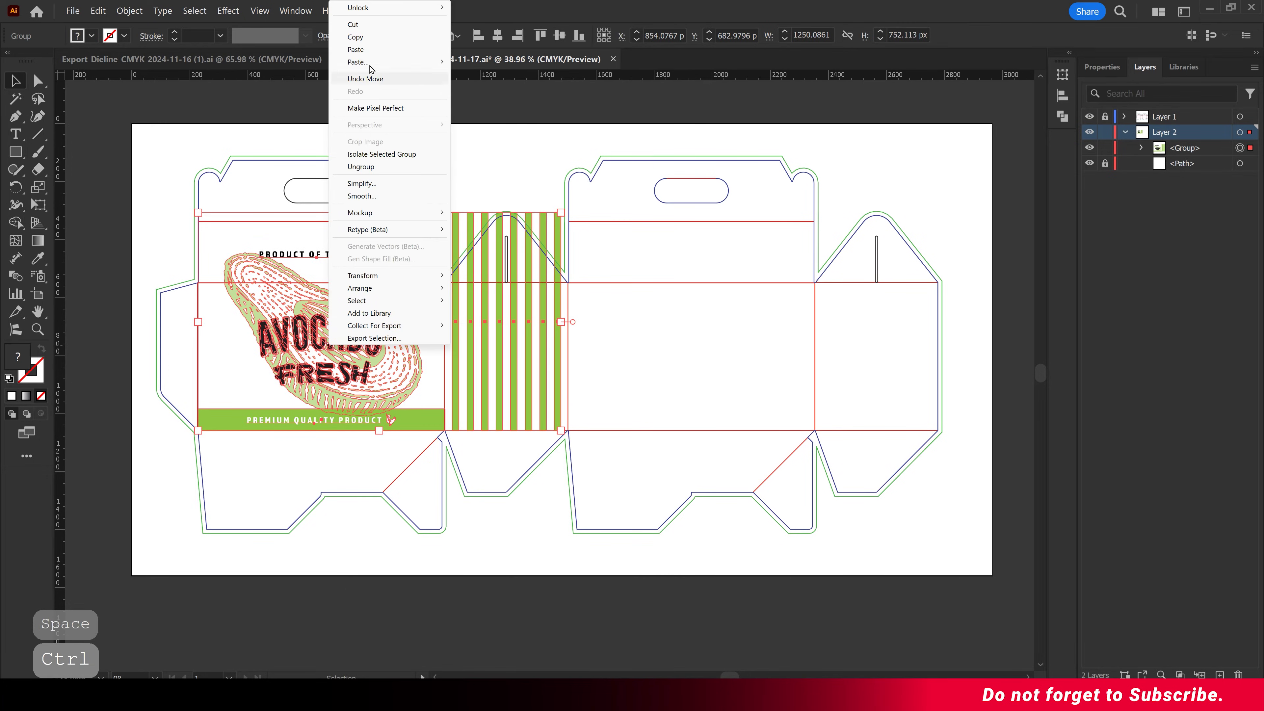
left_click(362, 37)
right_click(367, 230)
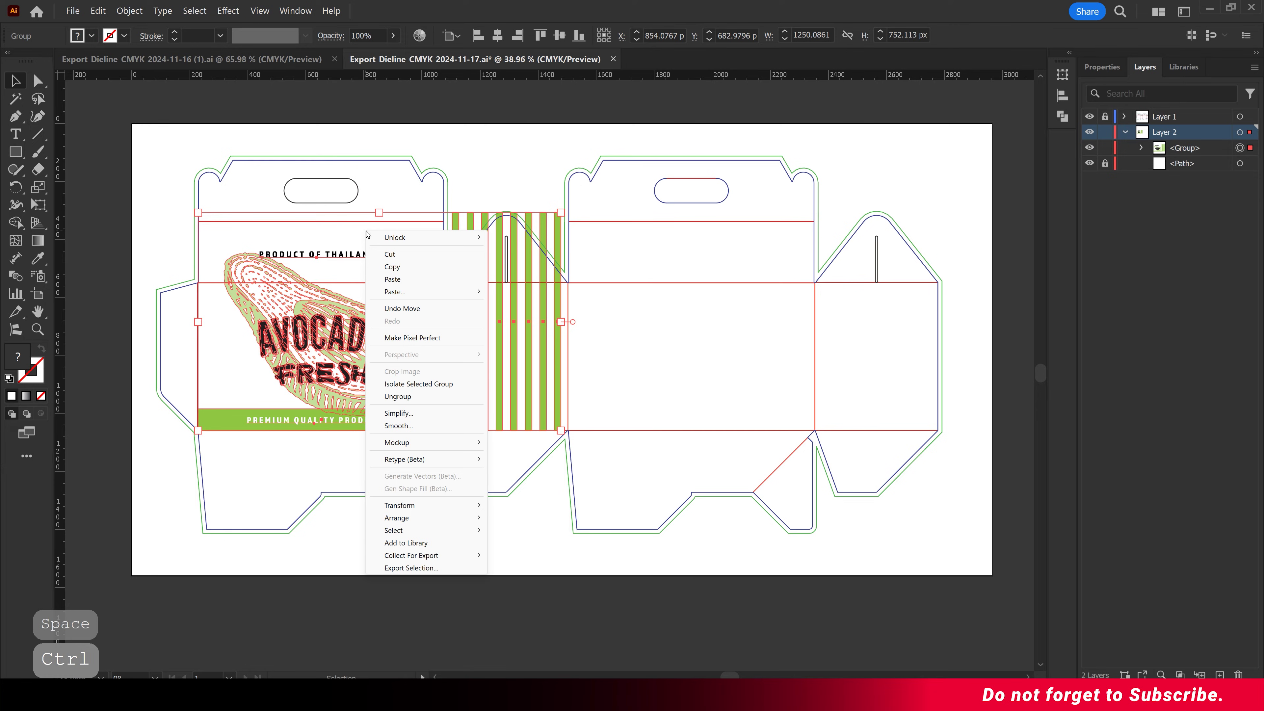
left_click(393, 278)
Position the duplicate artwork on the right large panel, snapping its green banner to the panel's lower-left corner
left_click_drag(515, 387, 729, 317)
left_click(628, 484)
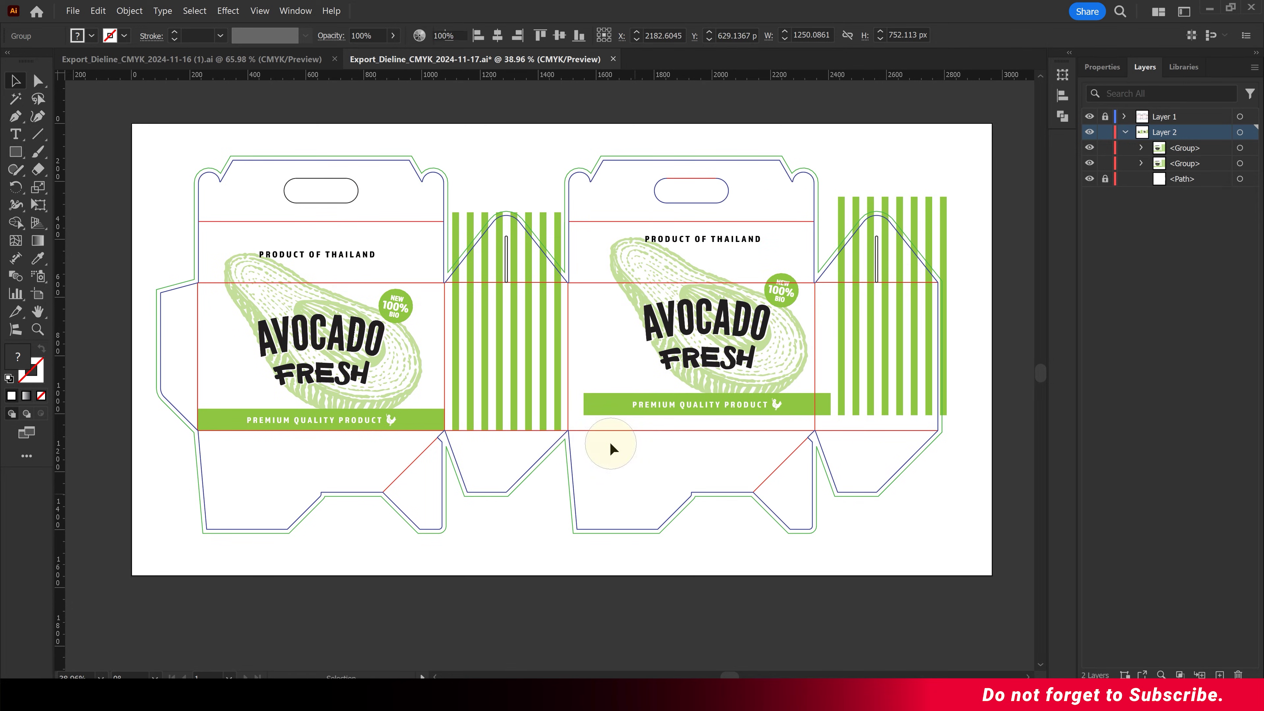
left_click_drag(585, 421, 569, 430)
left_click(603, 469)
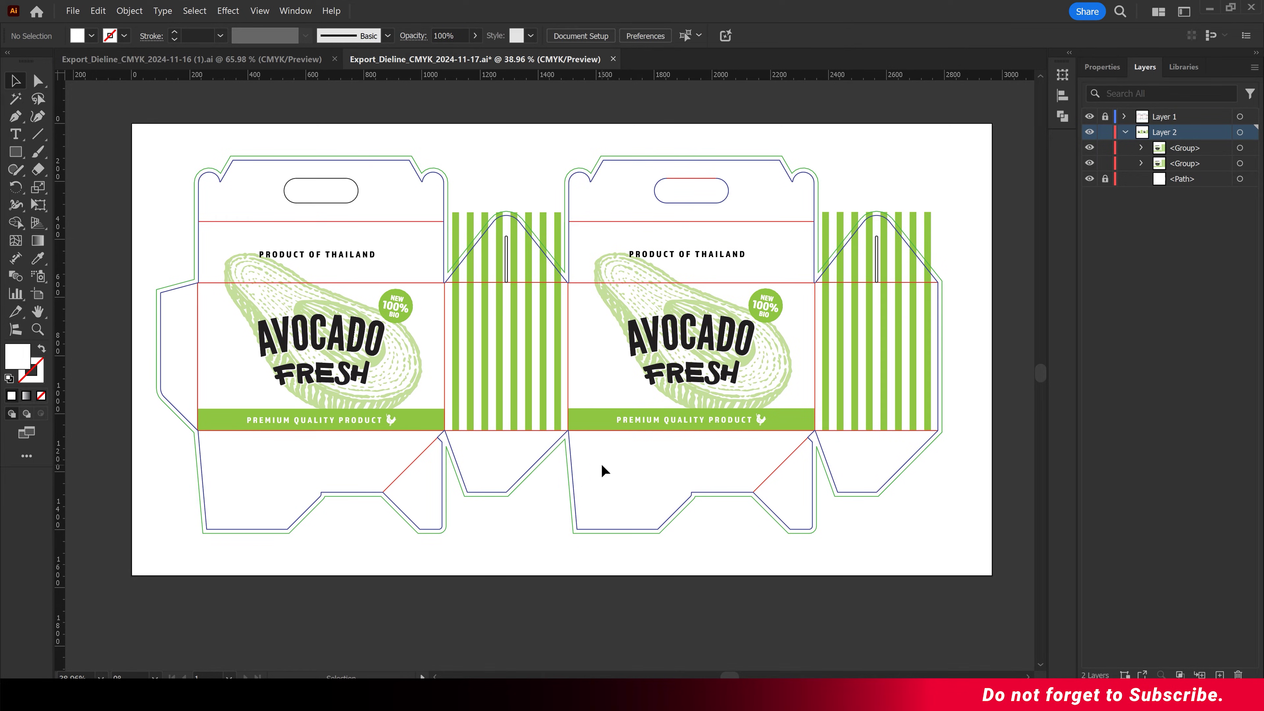
Collapse Layer 2 and hide the dieline lines on Layer 1
left_click_drag(618, 467, 635, 471)
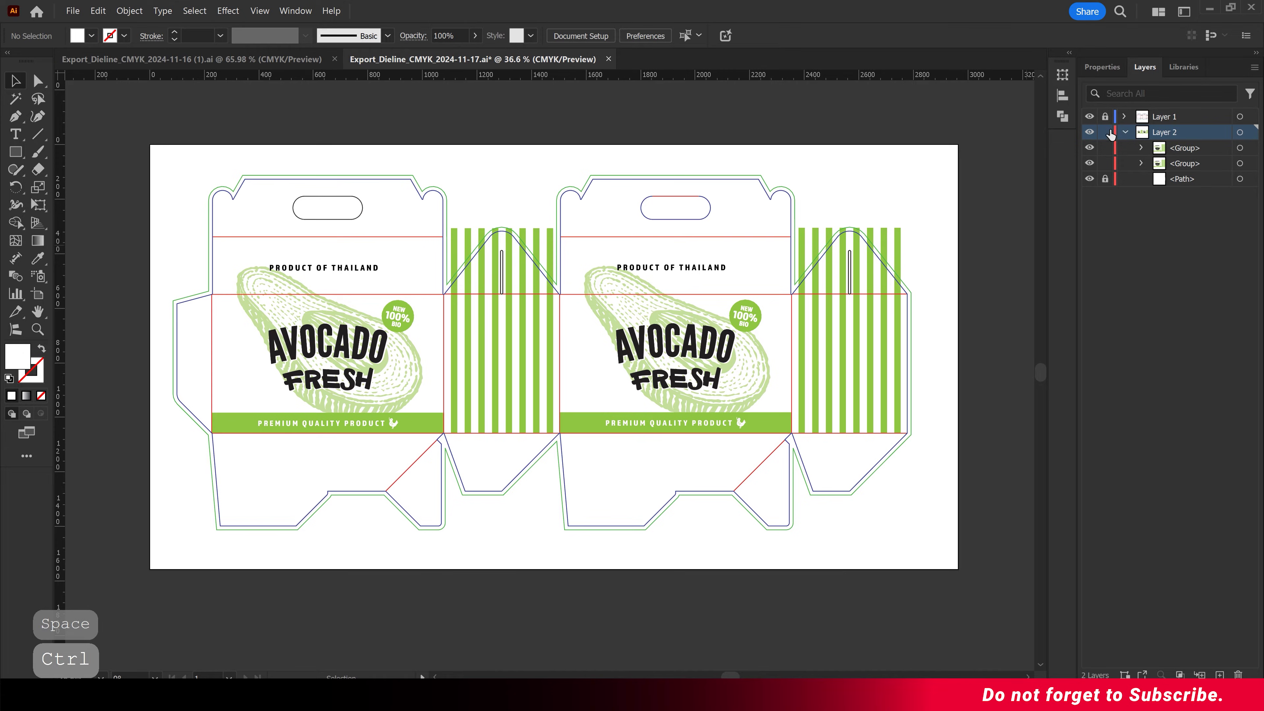
left_click(1125, 132)
left_click(1089, 117)
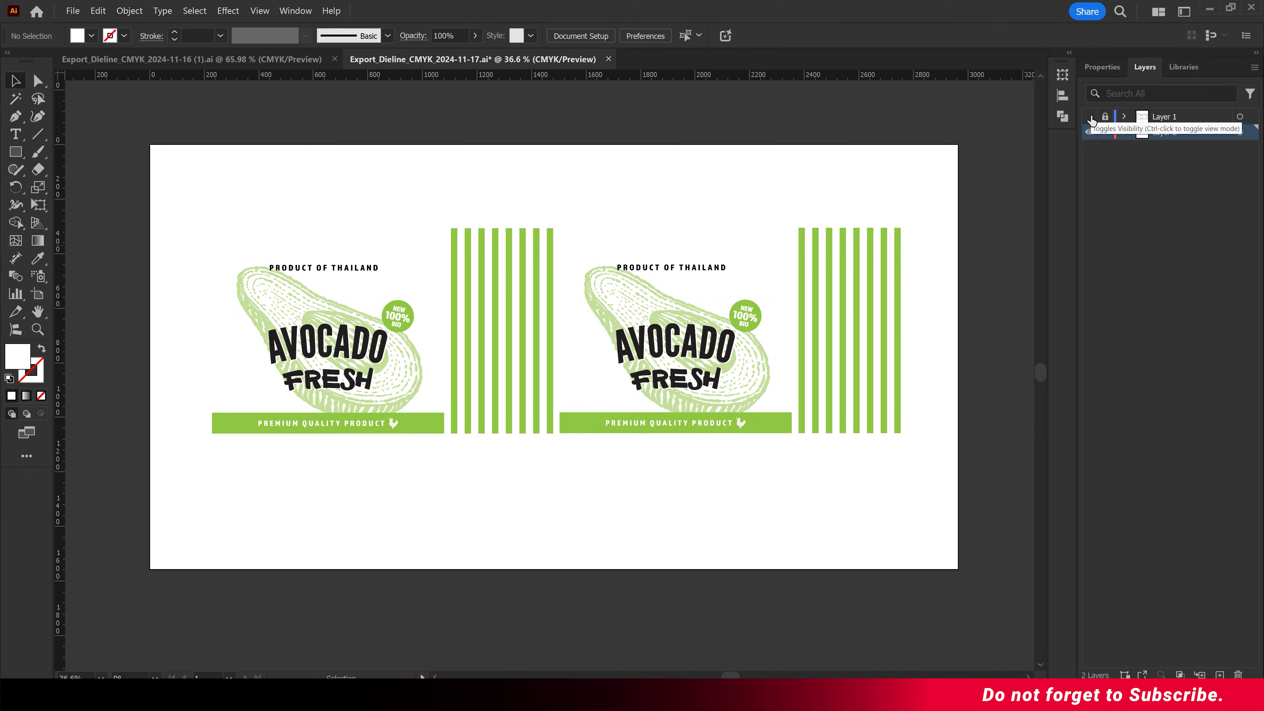
left_click(511, 170)
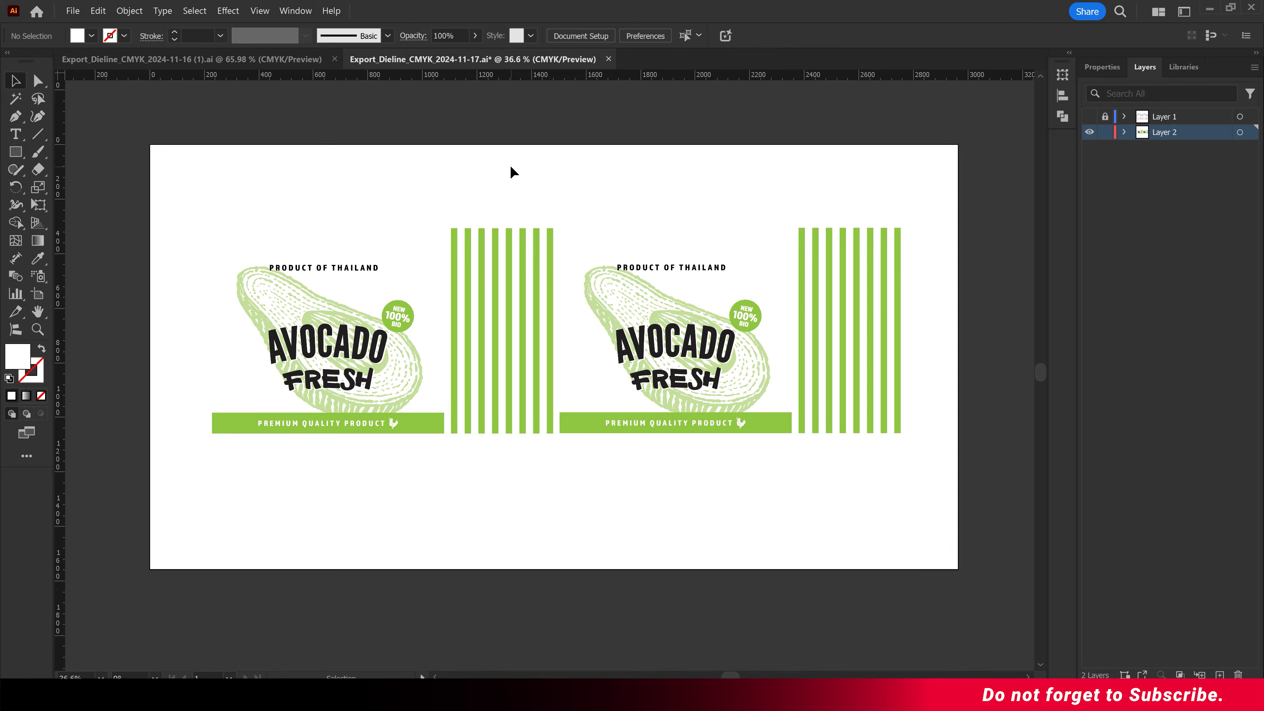
Export the artwork in PNG format to the P5 folder under the name Export_Dieline_CMYK_2024-11-17
left_click(73, 11)
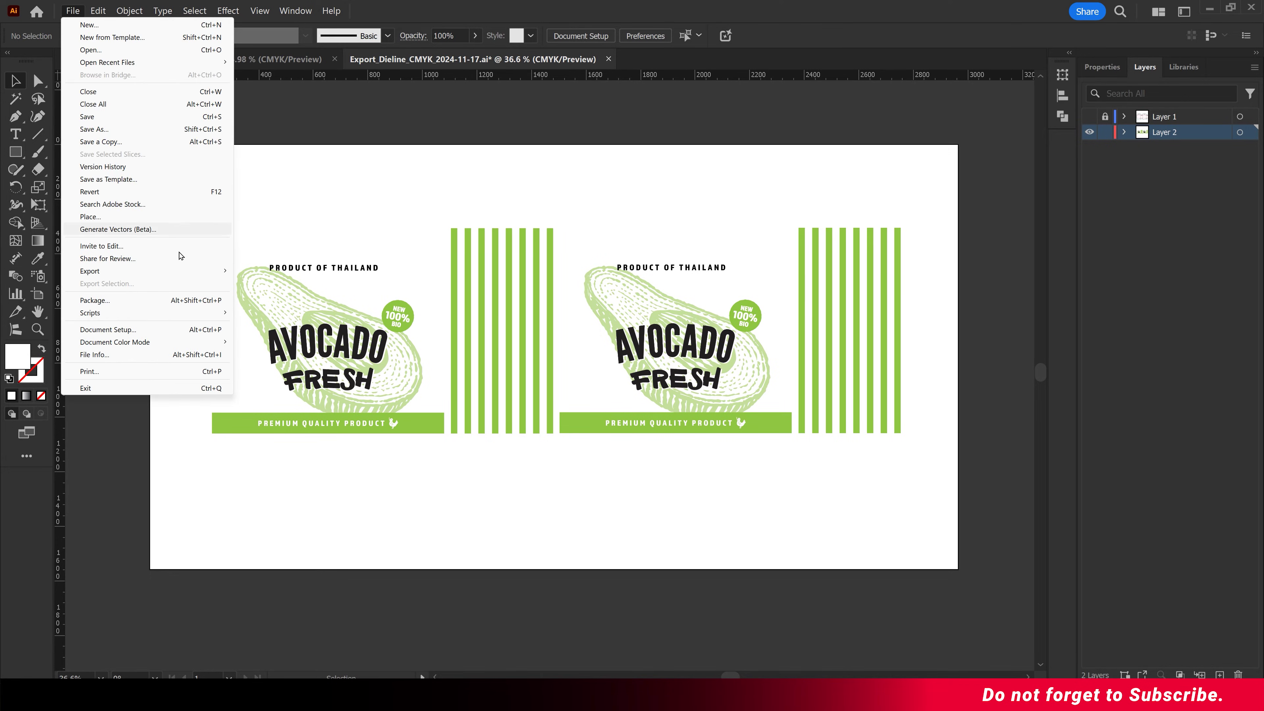
mouse_move(189, 273)
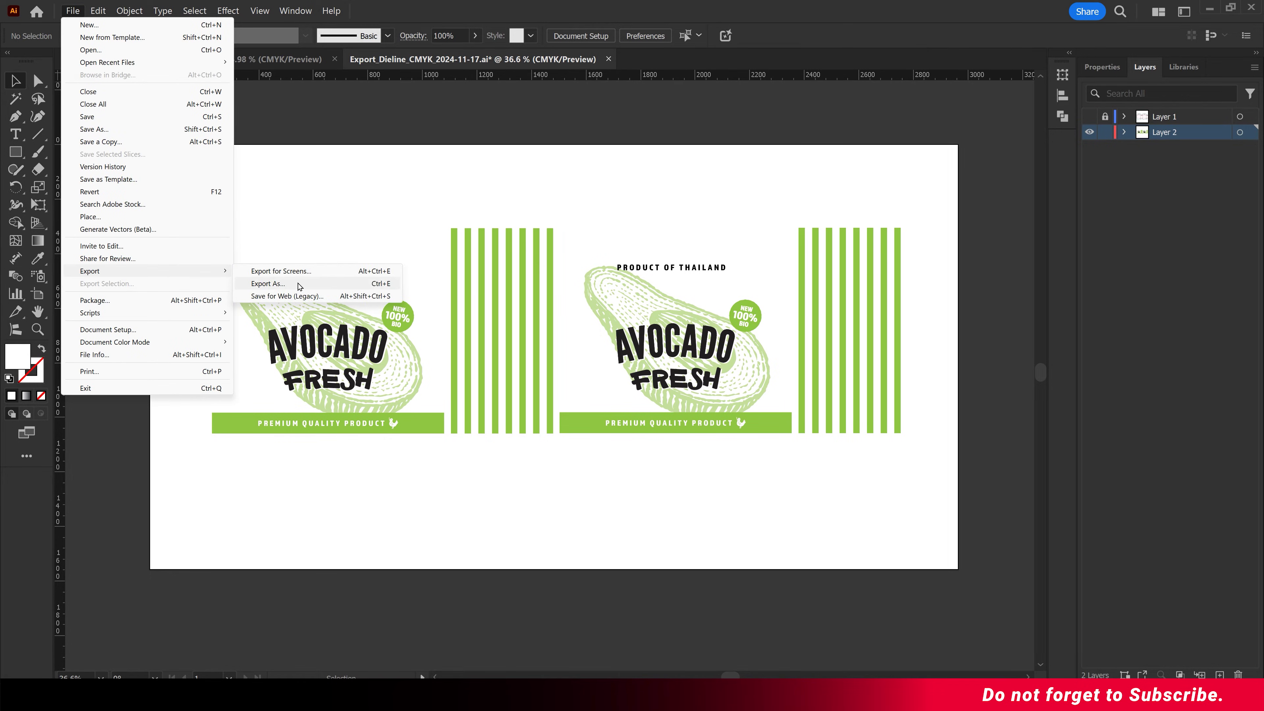
left_click(269, 284)
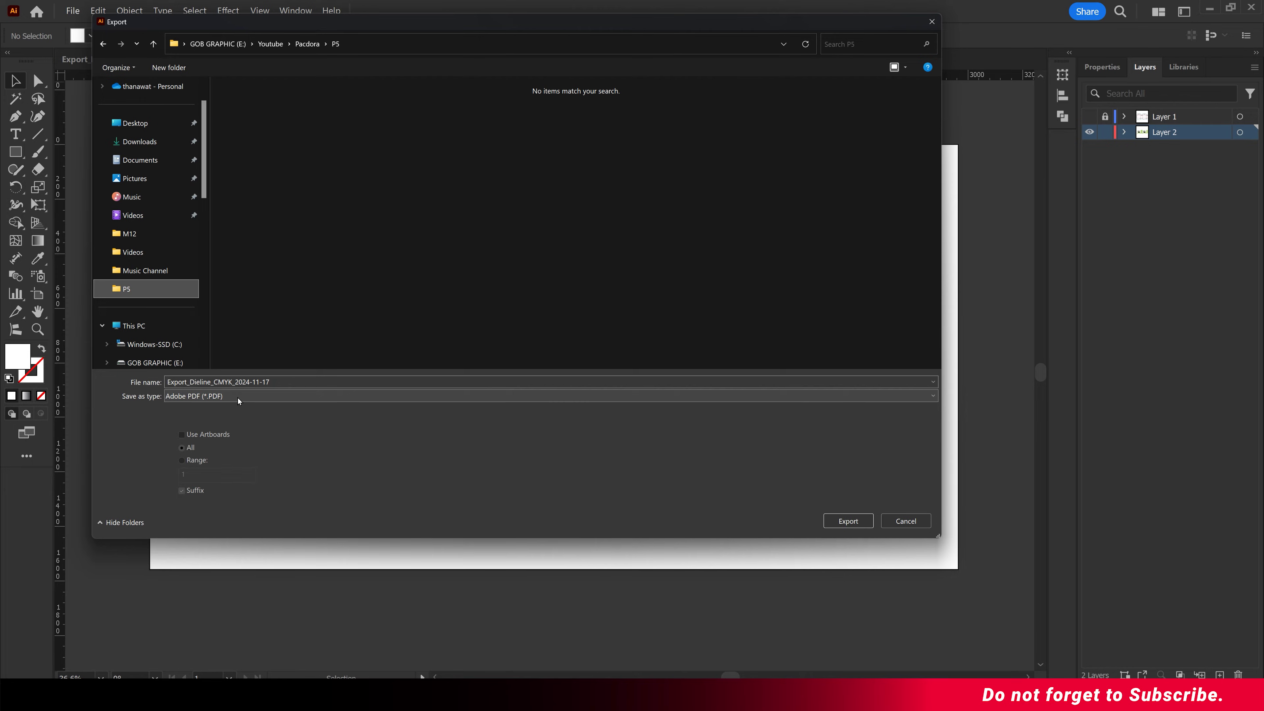
left_click(238, 398)
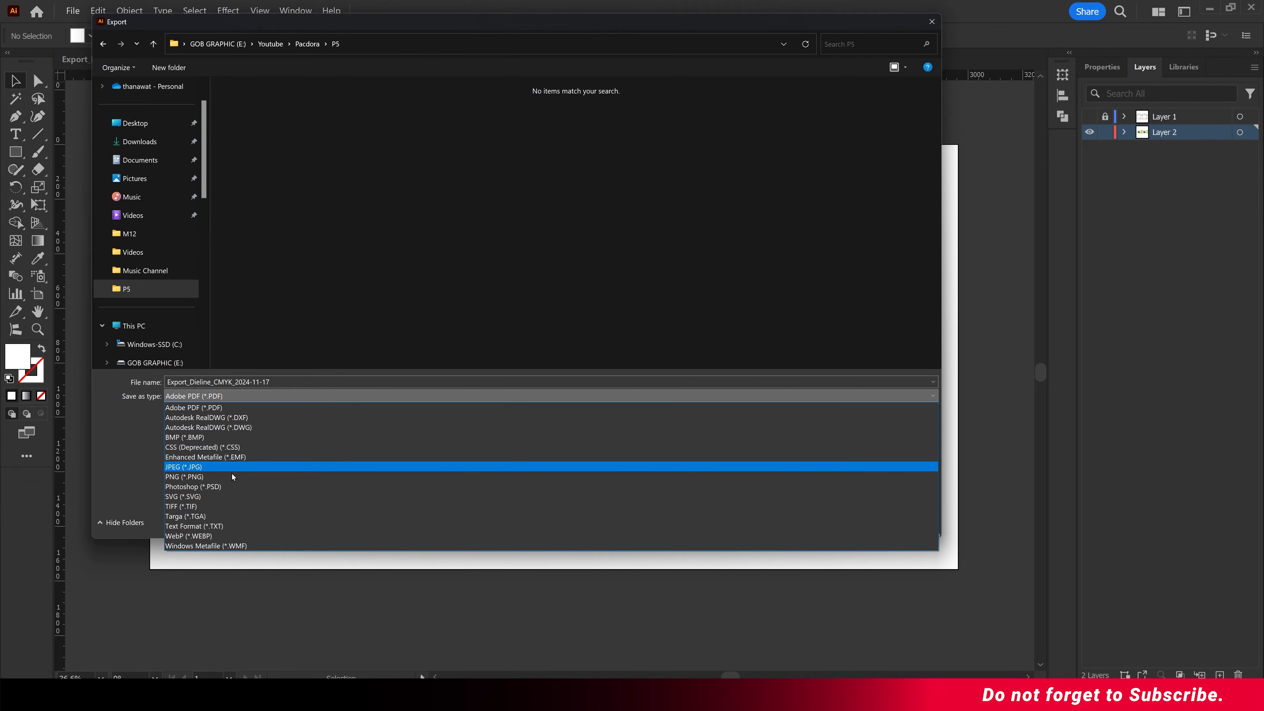
left_click(230, 475)
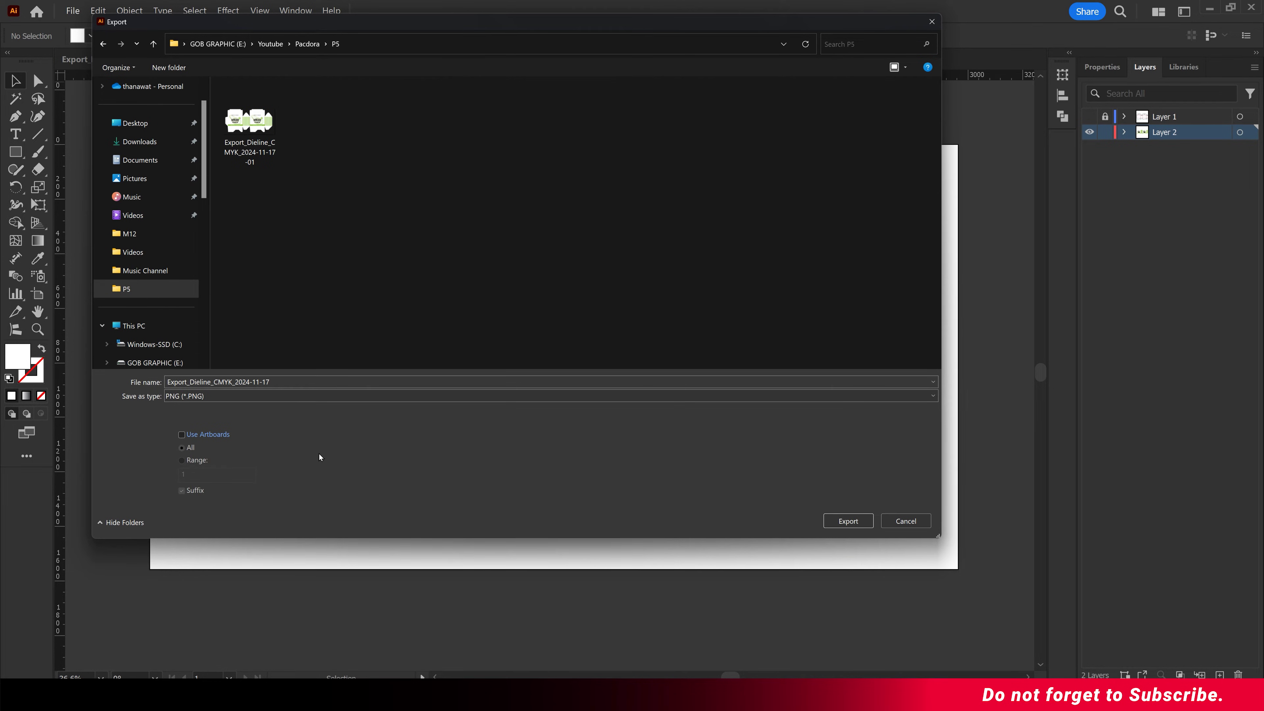
left_click(848, 521)
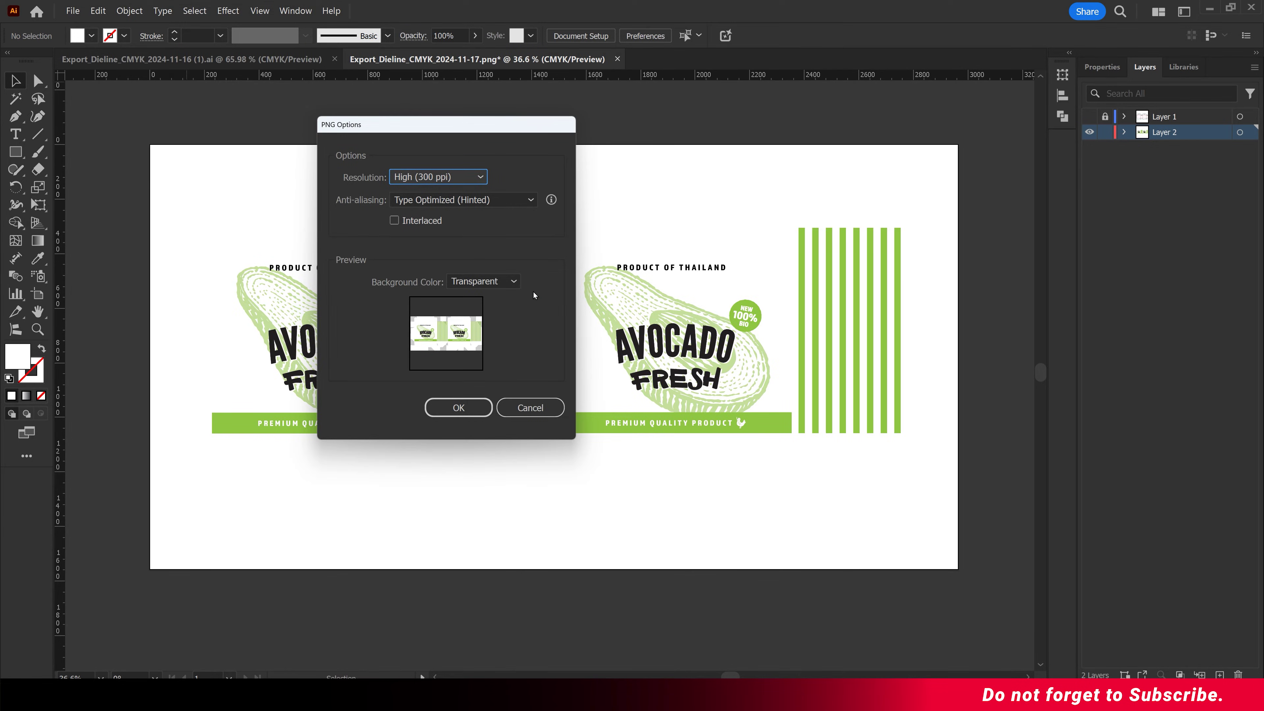
Set the PNG options to High (300 ppi) resolution with a transparent background and finish the export
left_click(444, 178)
left_click(448, 274)
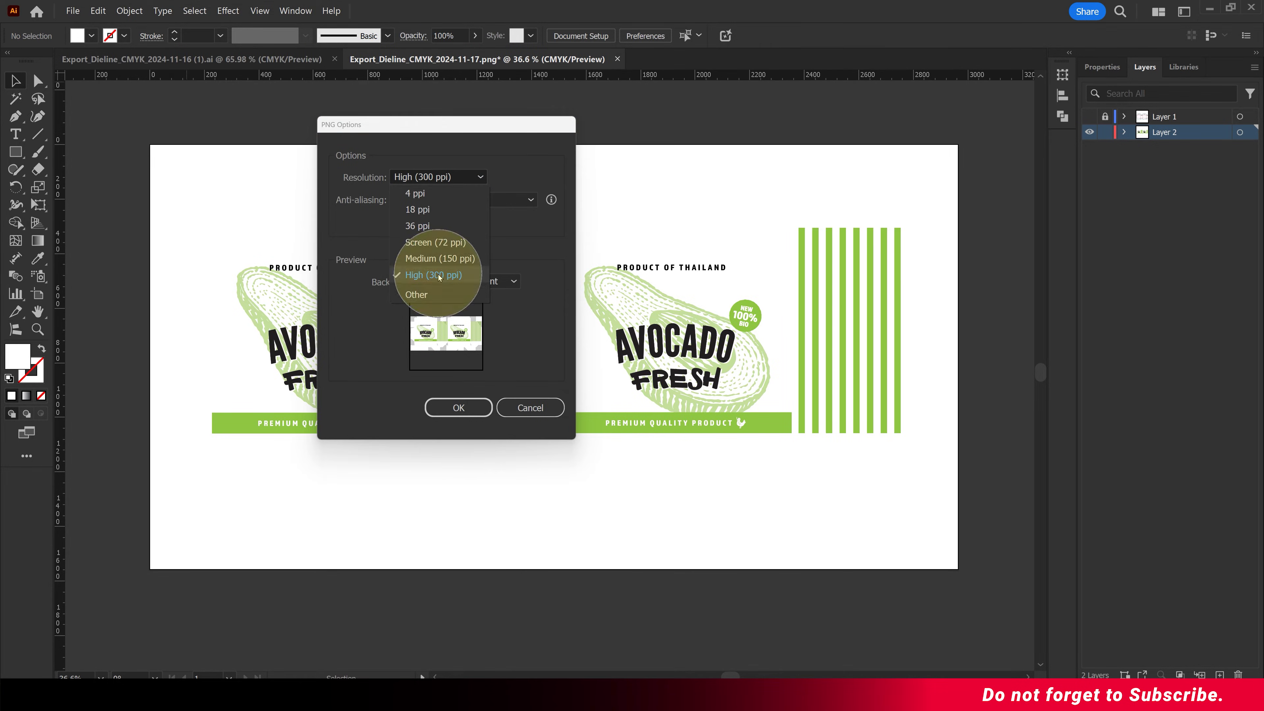
left_click(479, 282)
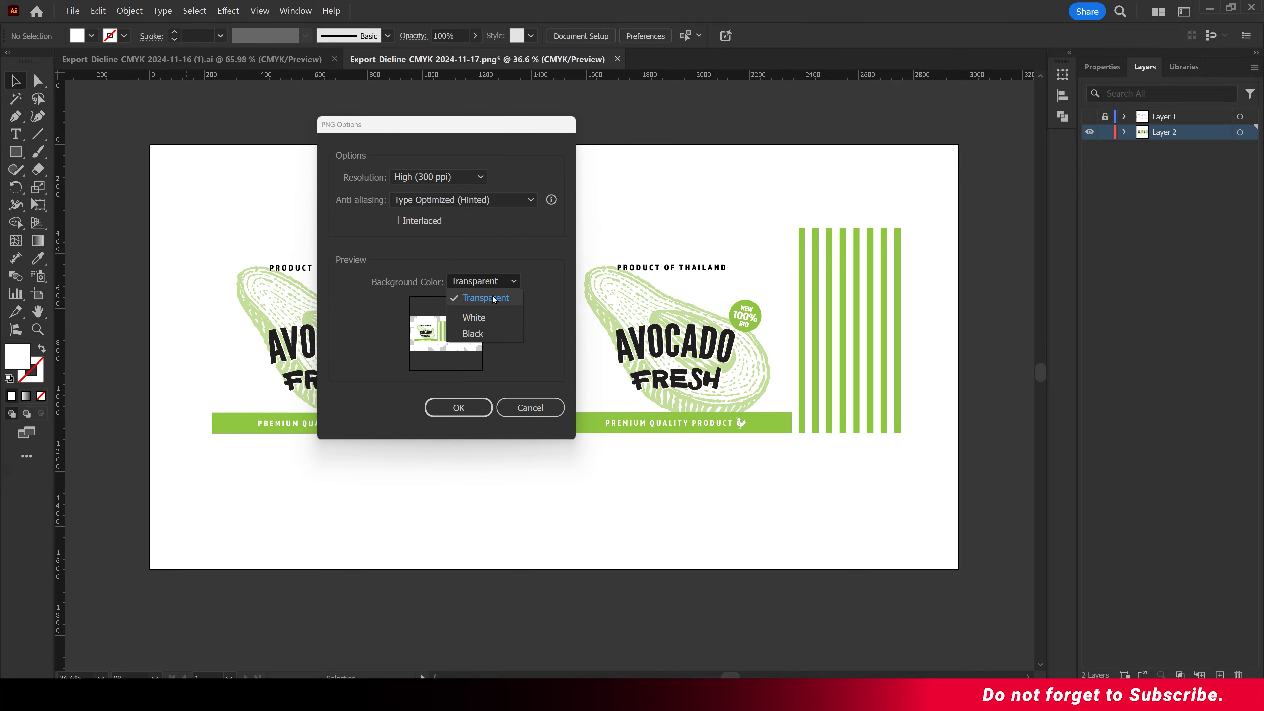
left_click(494, 299)
left_click(460, 407)
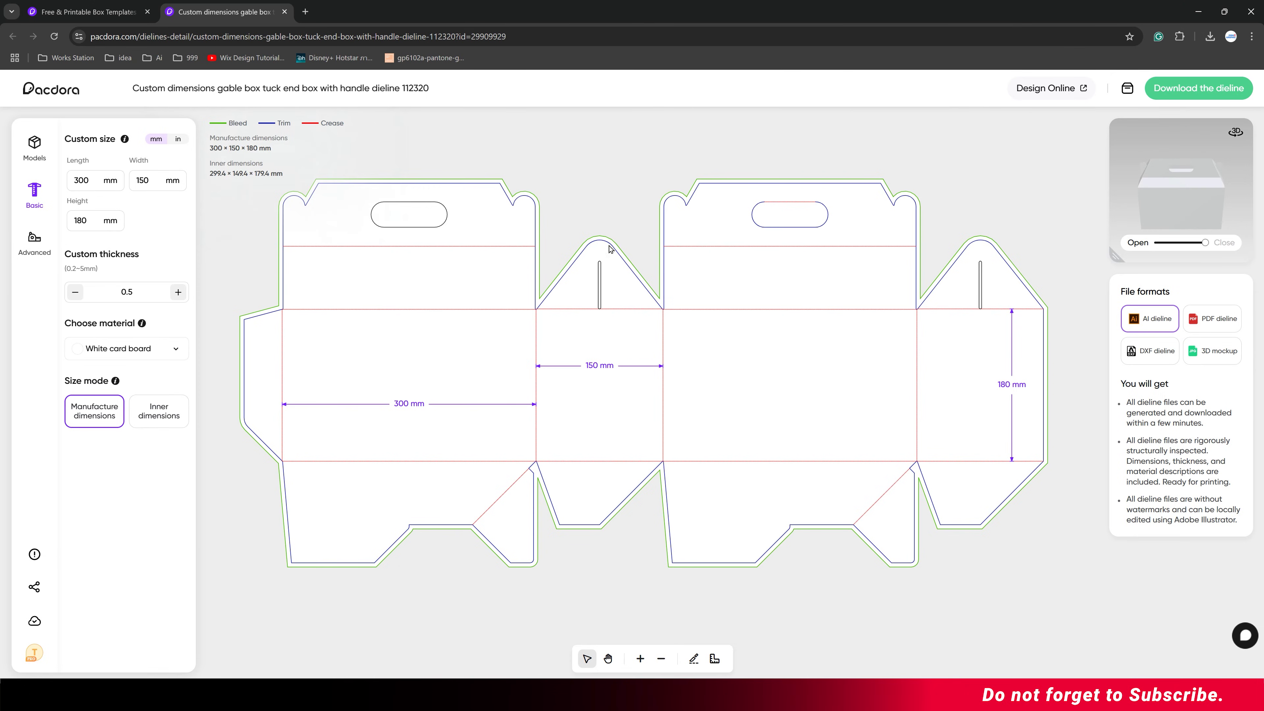
Switch to Pacdora in the browser and open the custom gable box dieline as an online 3D design mockup
left_click(592, 178)
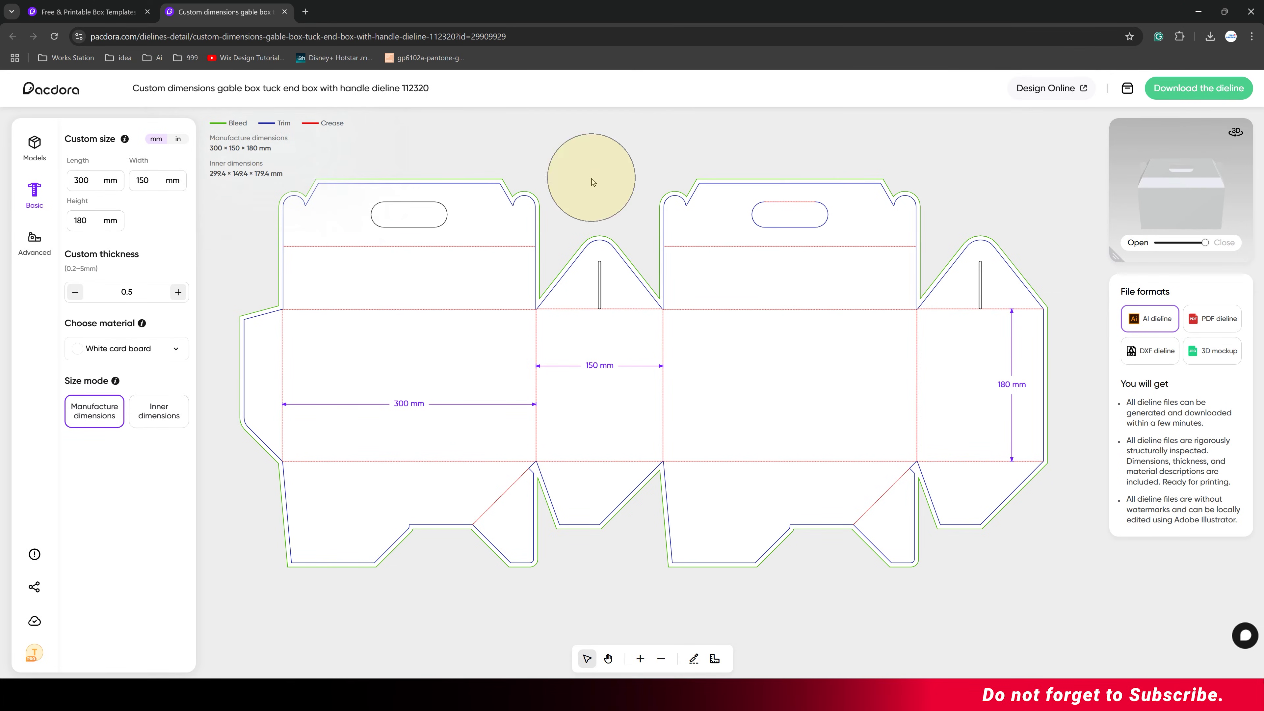
left_click(1053, 93)
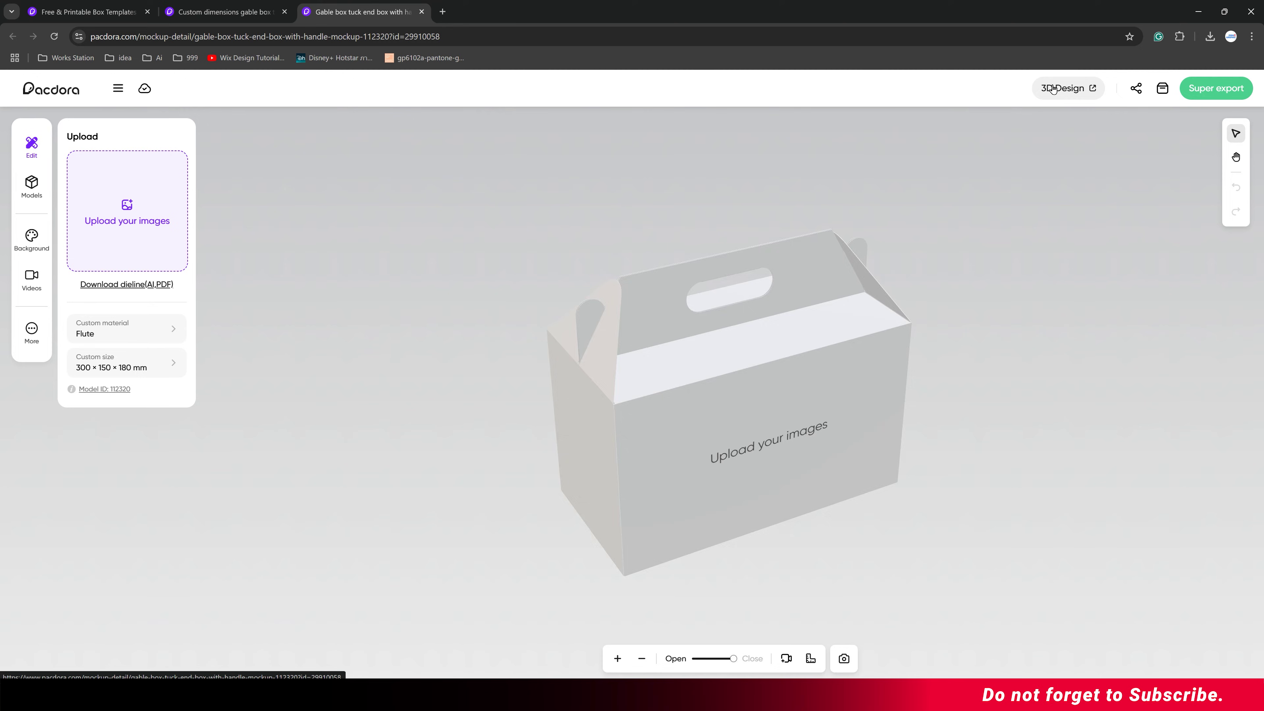
left_click(736, 454)
left_click_drag(735, 454, 682, 438)
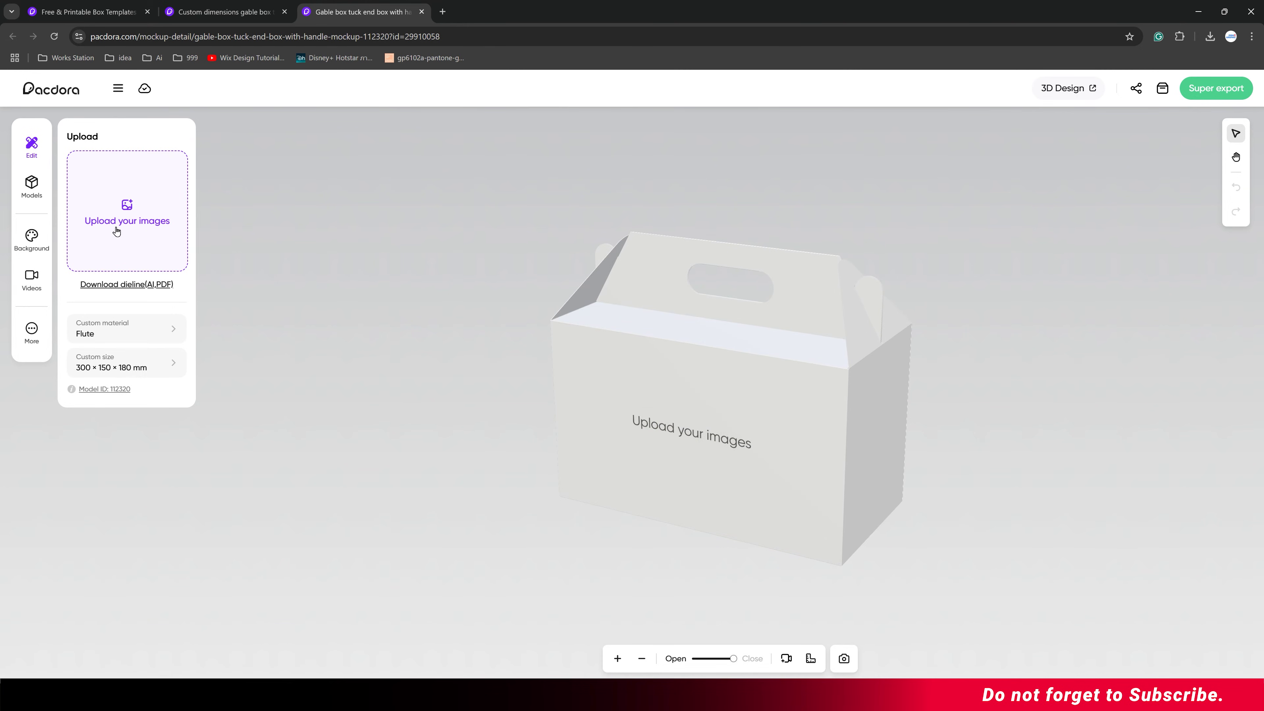
Upload the Export_Dieline_CMYK_2024-11-17 image and place it on the box dieline
left_click(134, 217)
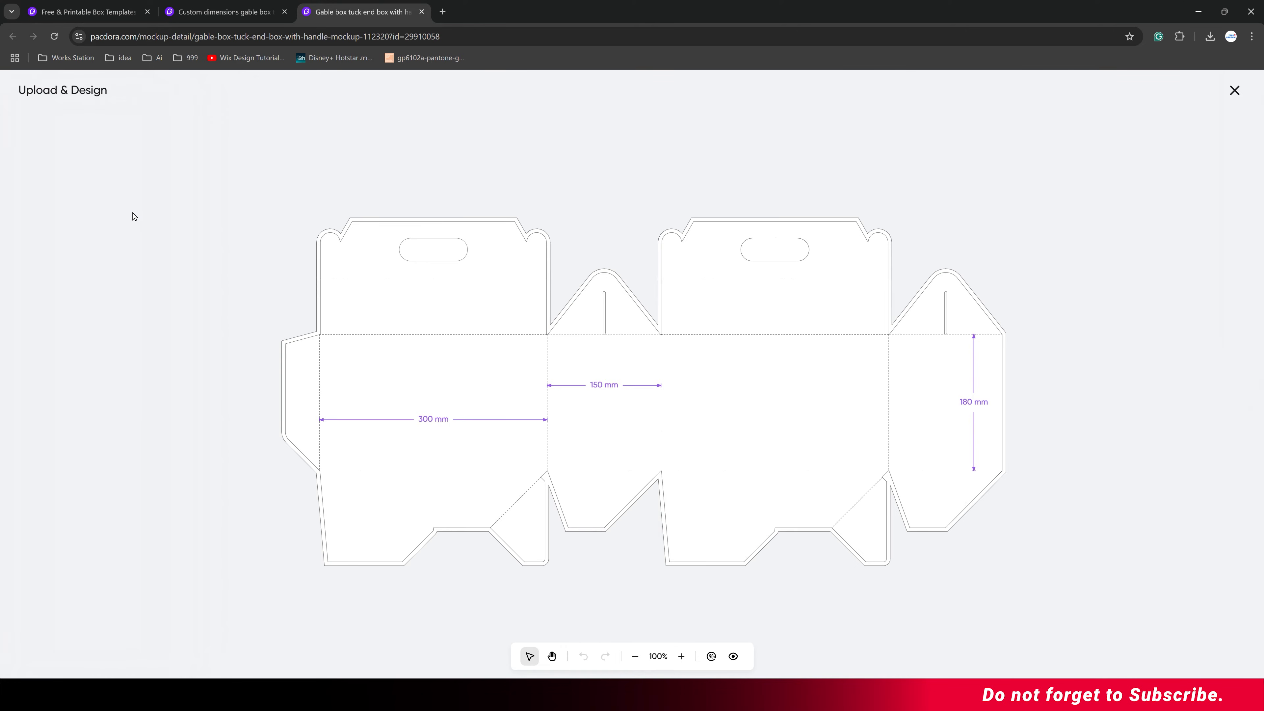
left_click(134, 215)
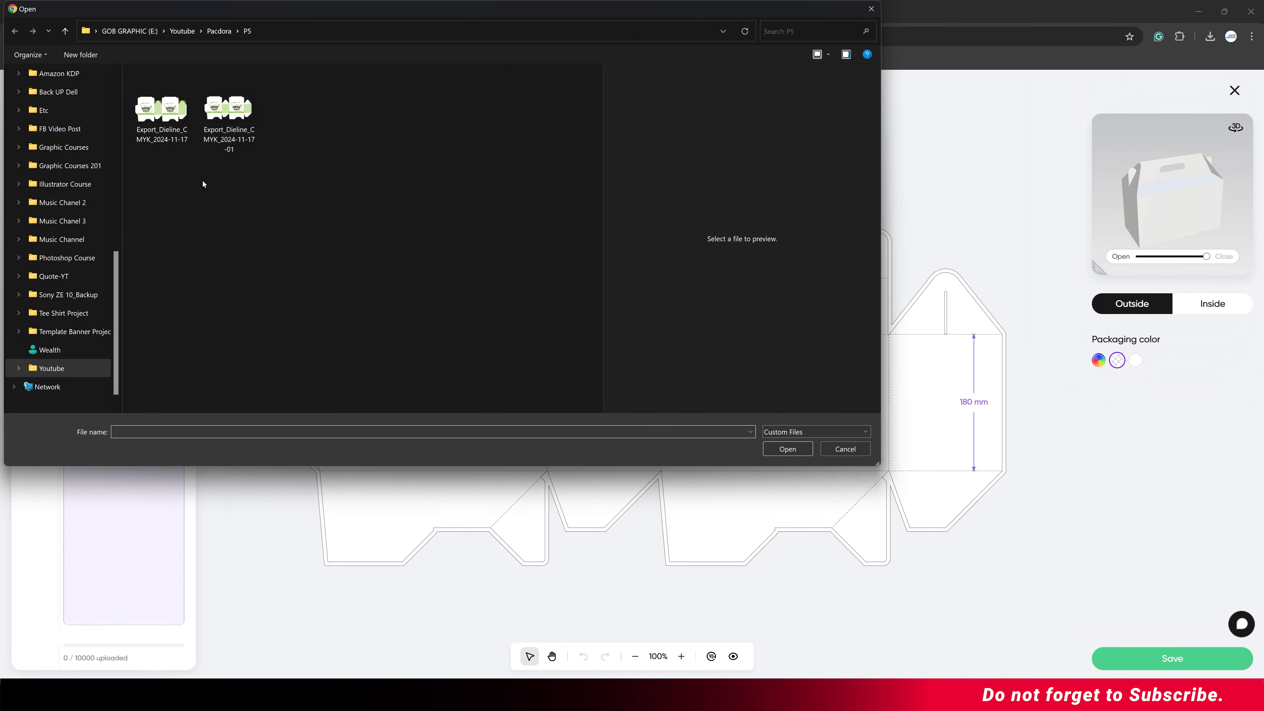
left_click(178, 135)
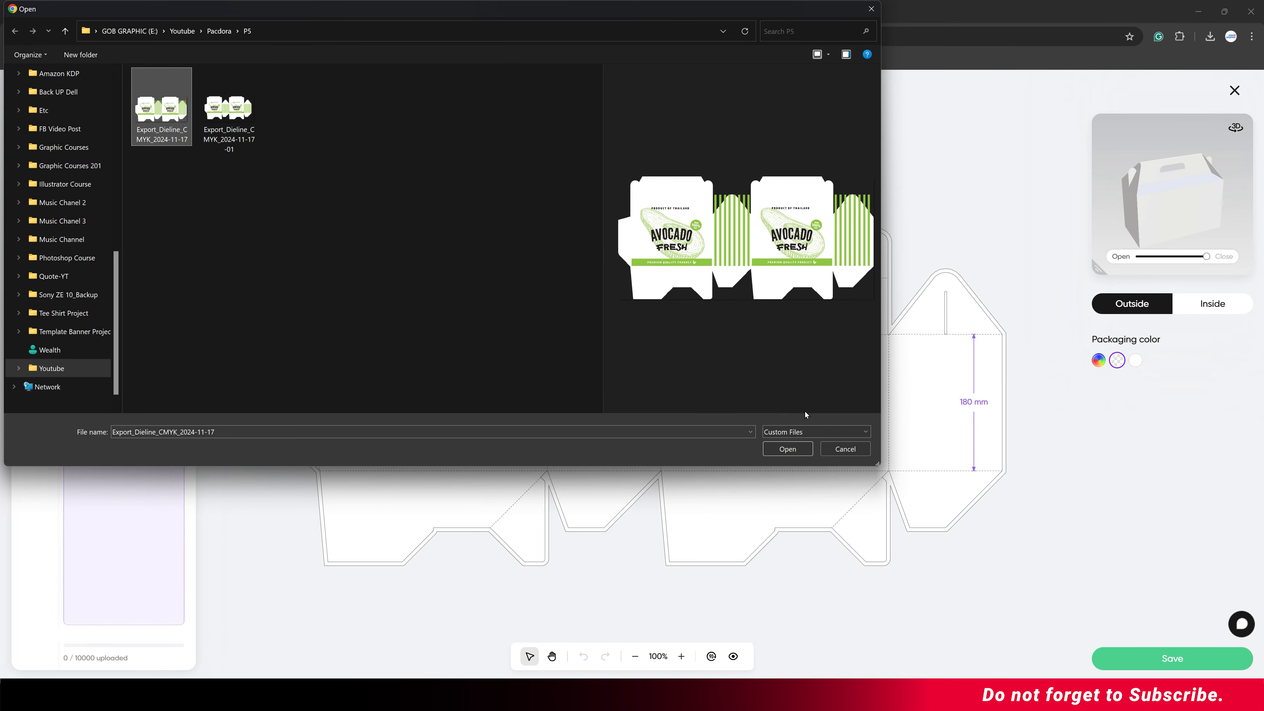
left_click(797, 451)
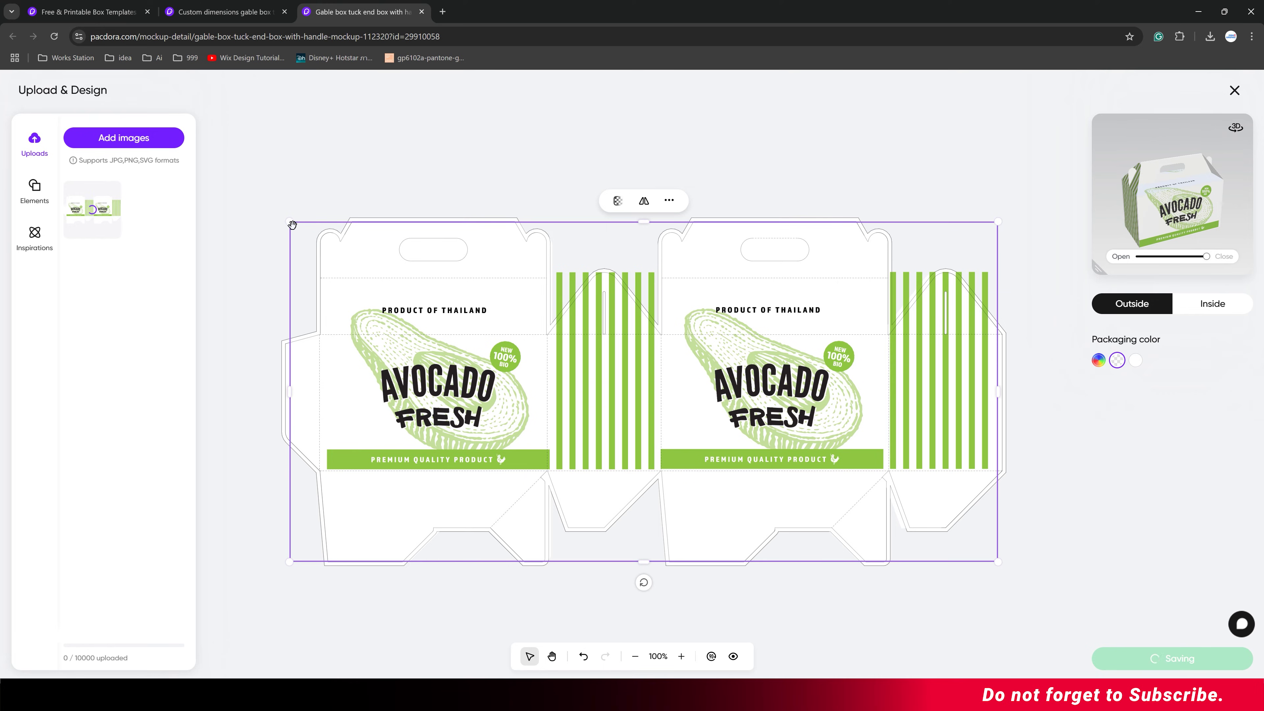
Resize and move the uploaded artwork until its edges and panels match the full width and height of the dieline
left_click_drag(289, 222, 285, 204)
left_click_drag(1000, 217, 1020, 203)
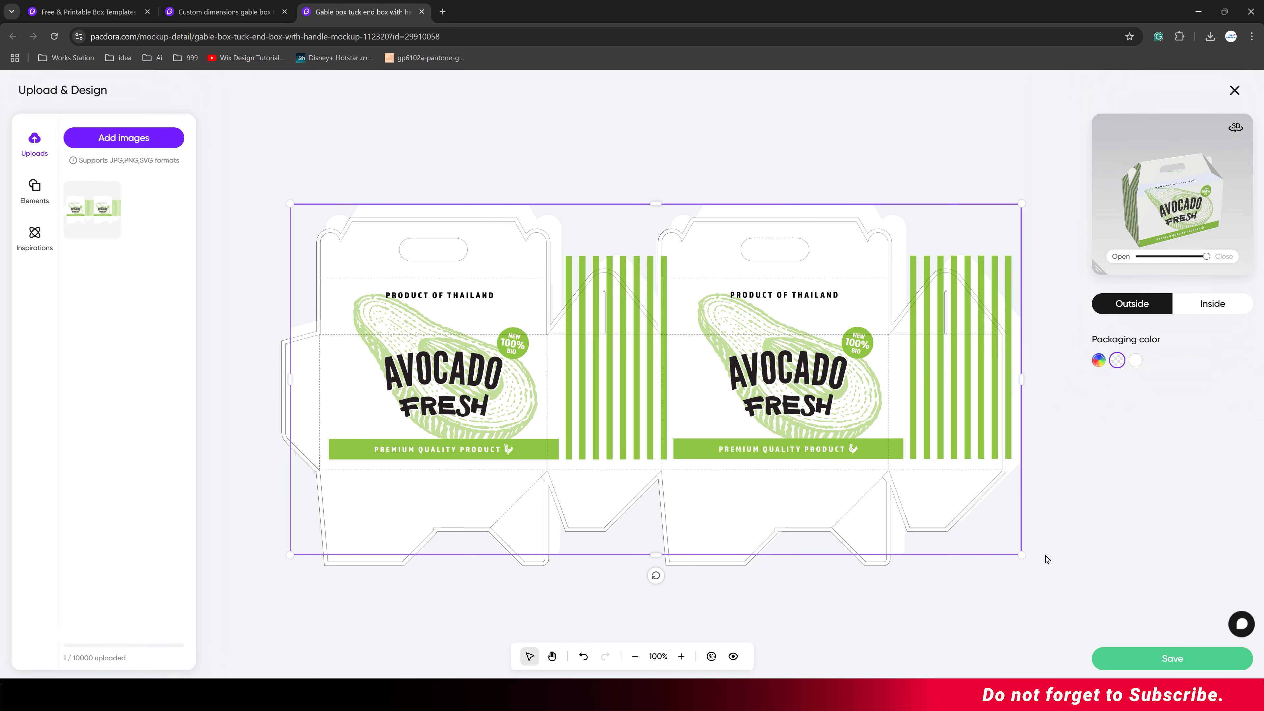
left_click_drag(1020, 552, 1005, 547)
left_click_drag(289, 203, 282, 199)
left_click_drag(614, 355, 613, 373)
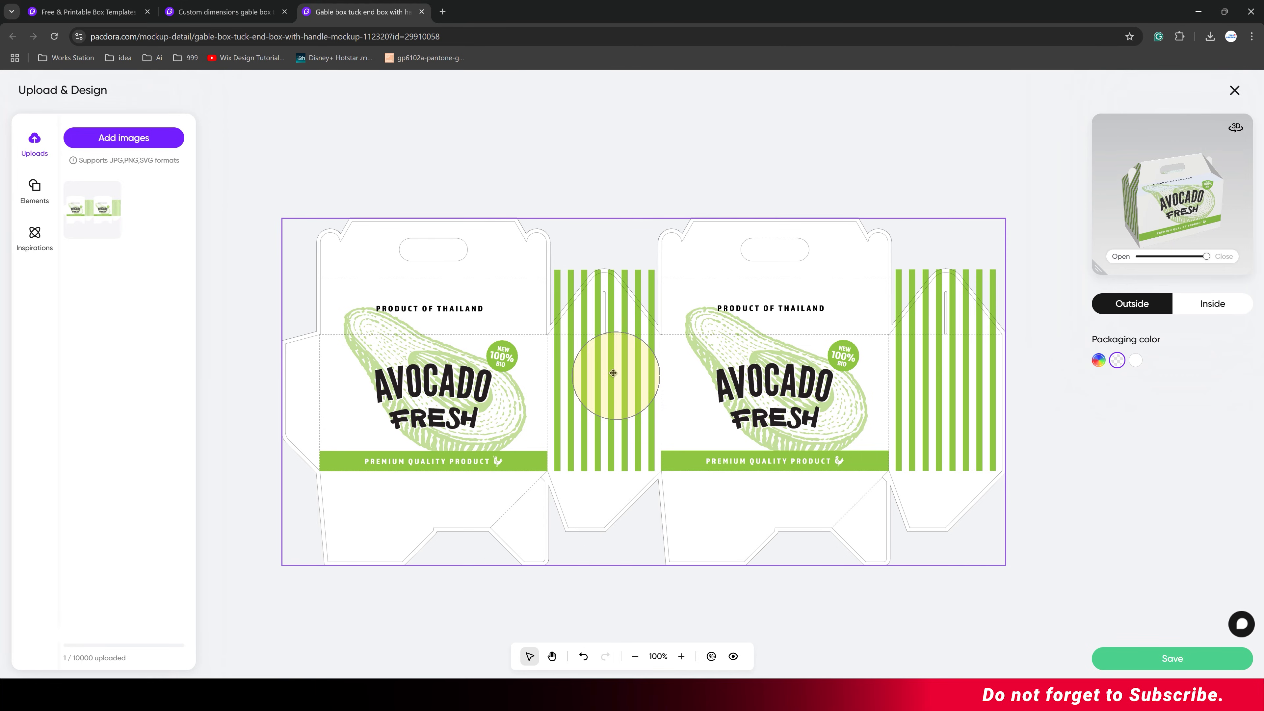
left_click_drag(613, 373, 614, 373)
left_click(593, 159)
Fine-tune the artwork's alignment with the dieline against an enlarged 3D preview, and save the design
left_click_drag(1099, 267, 990, 359)
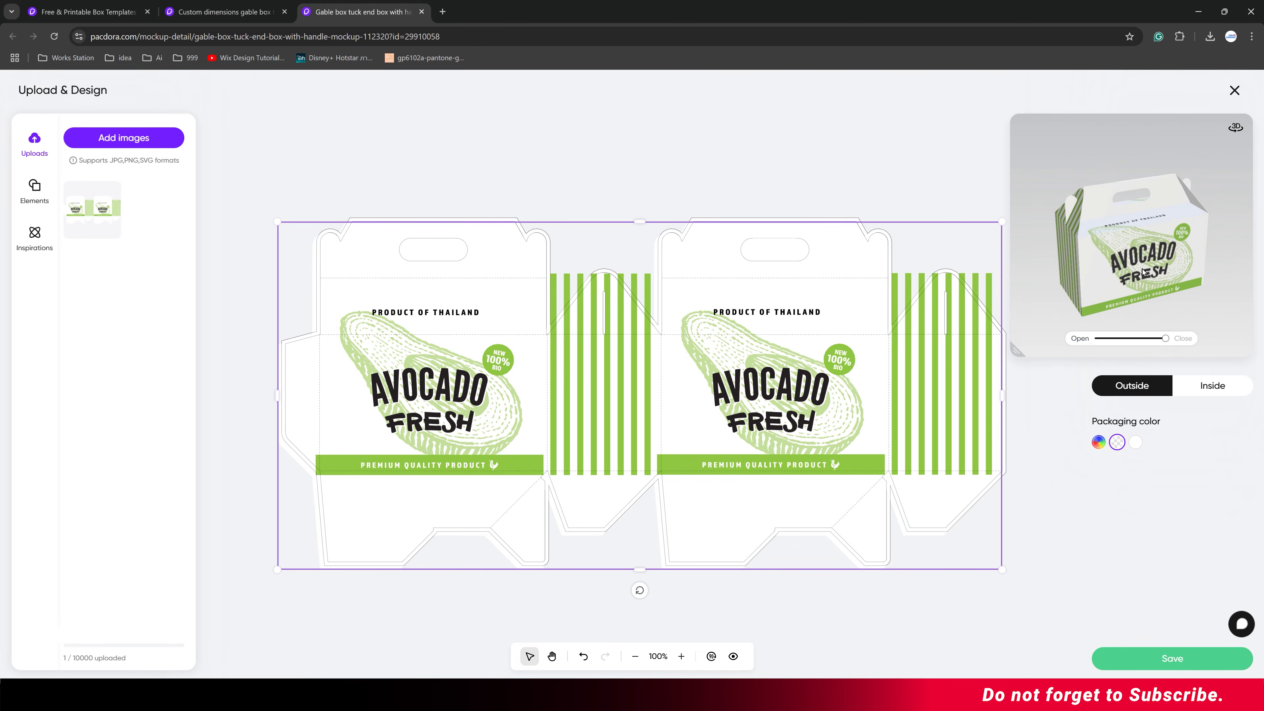
left_click_drag(943, 290, 949, 286)
left_click(1059, 452)
left_click_drag(1075, 239, 1115, 254)
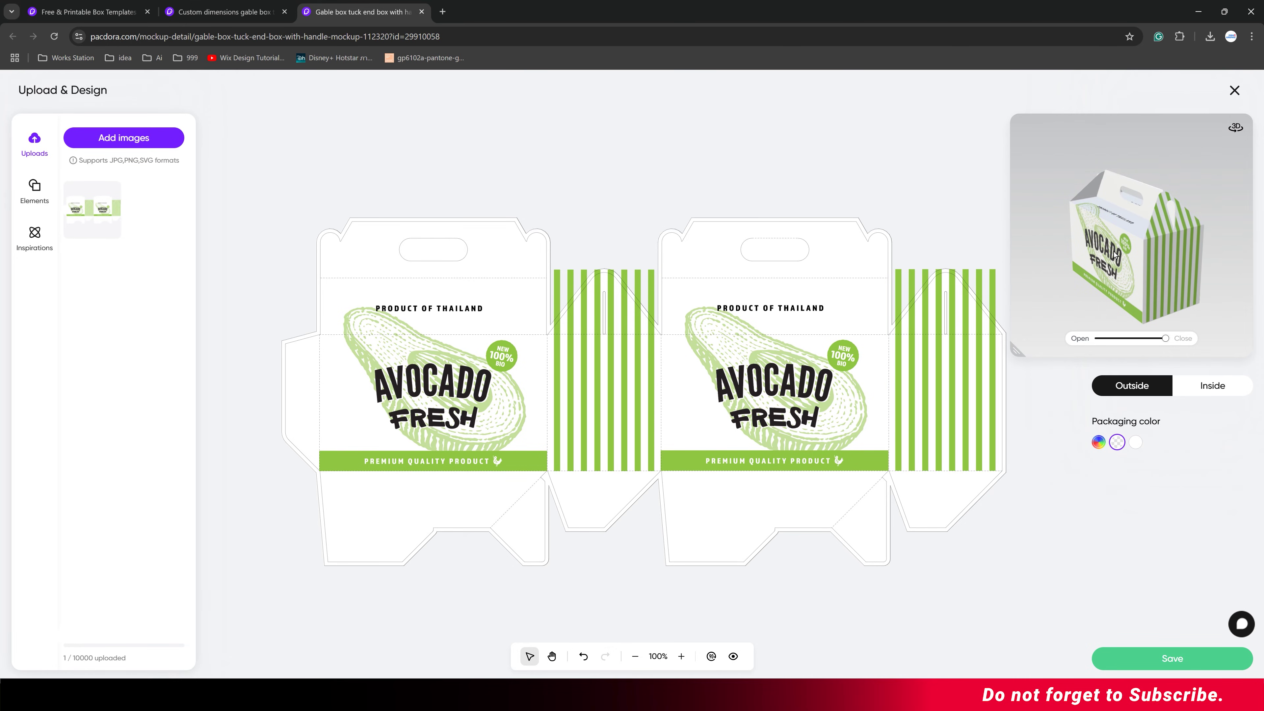
left_click(1170, 662)
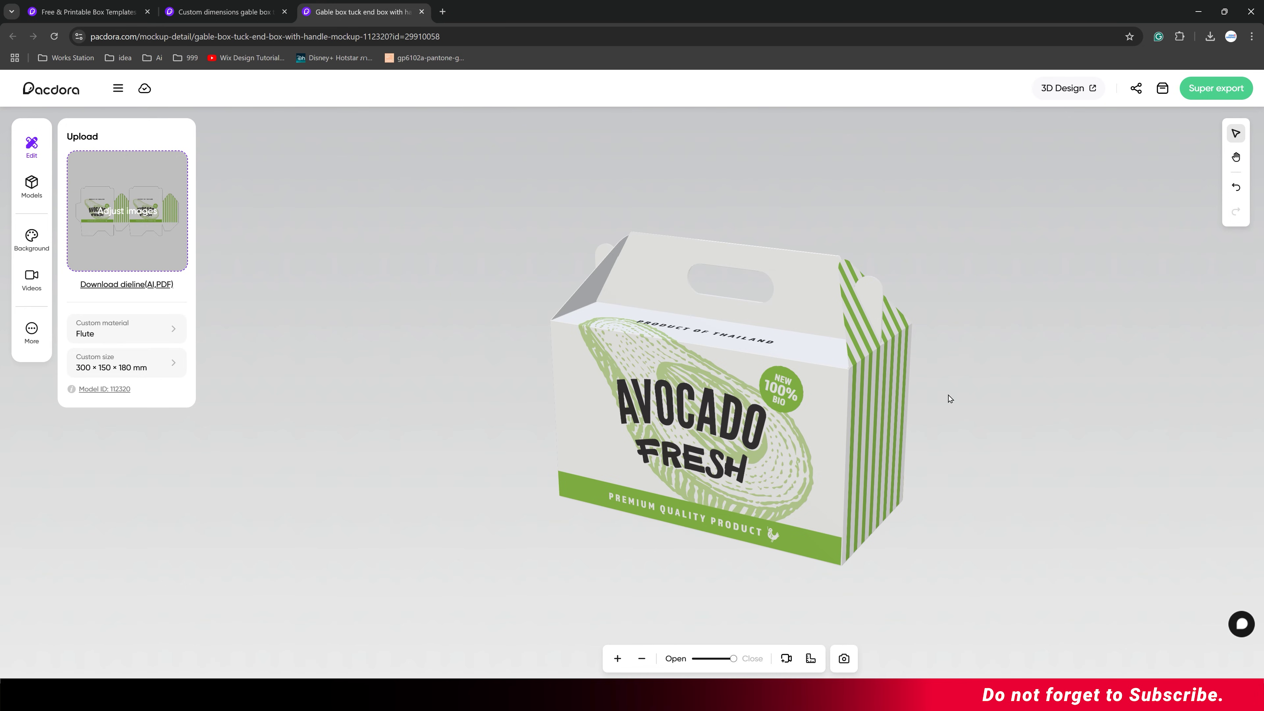
Rotate and shift the box mockup upward so it shows the front from slightly above with the striped side panel
left_click_drag(949, 398, 951, 426)
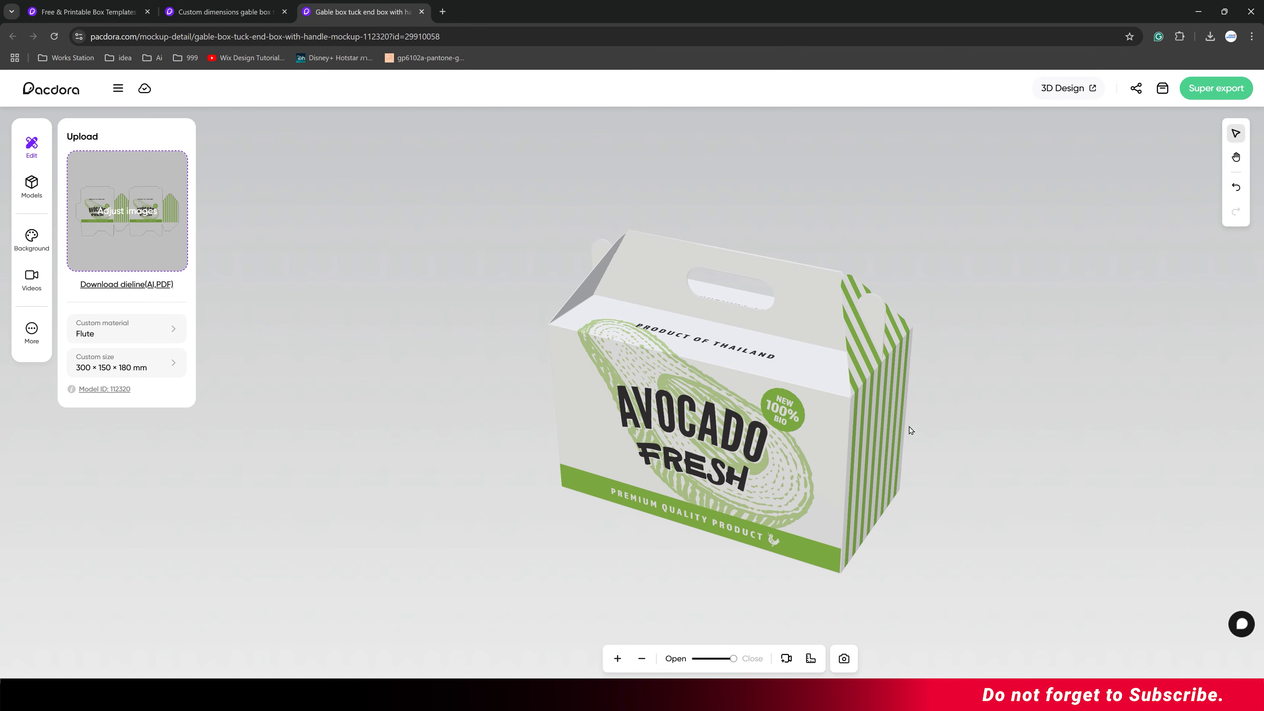
left_click(1234, 158)
left_click_drag(742, 305, 757, 299)
left_click(1235, 136)
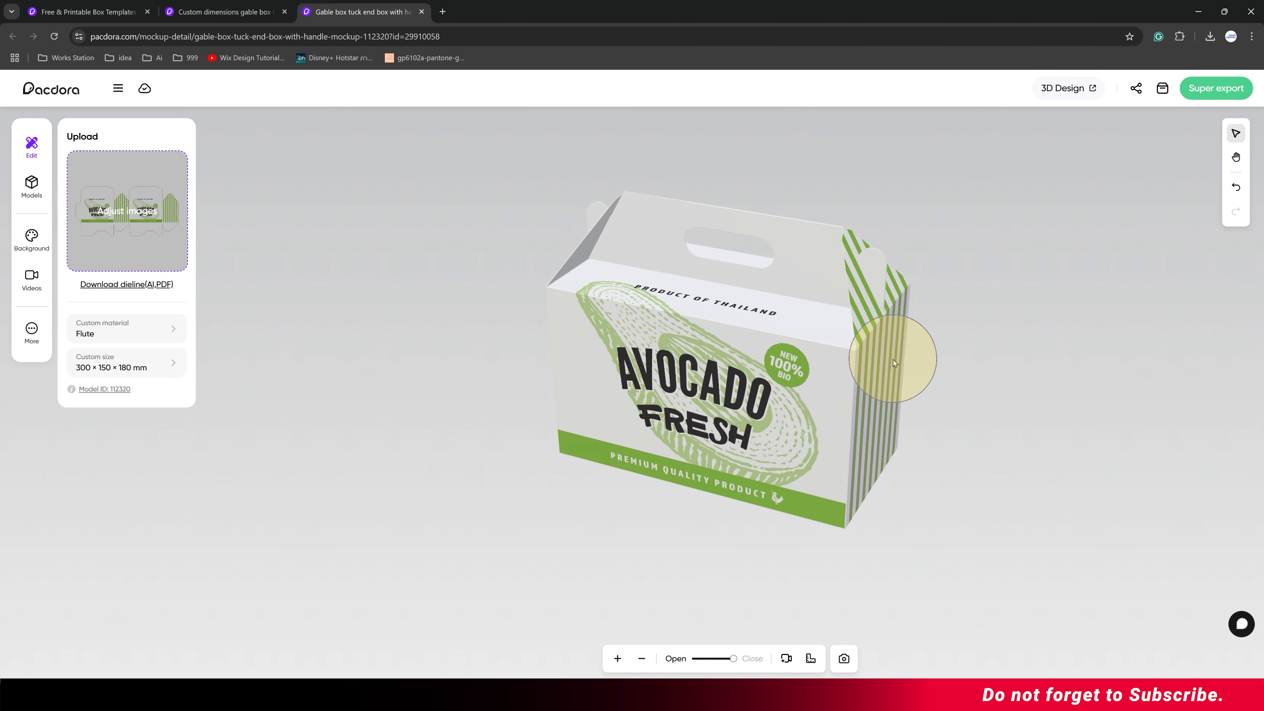
left_click_drag(888, 368, 898, 367)
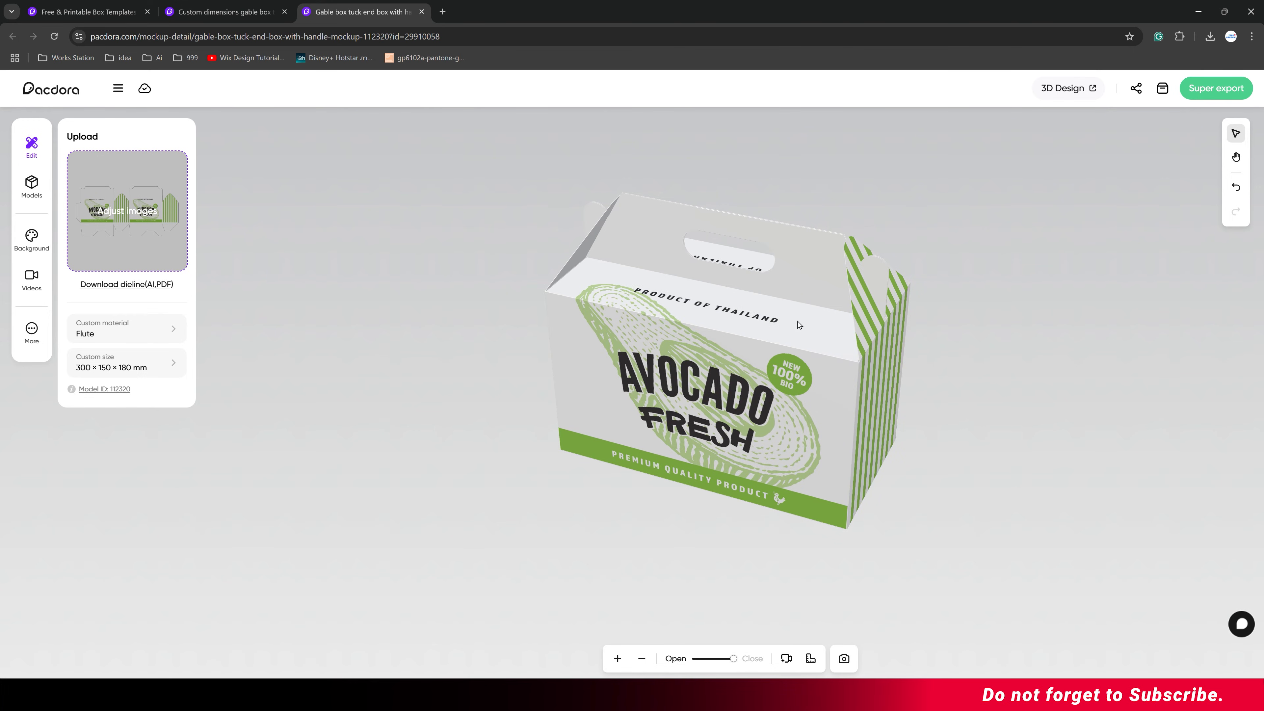
Apply the linear green gradient background with colors #F7F8F8 and #ACBB78, and set its angle to 0
left_click(34, 236)
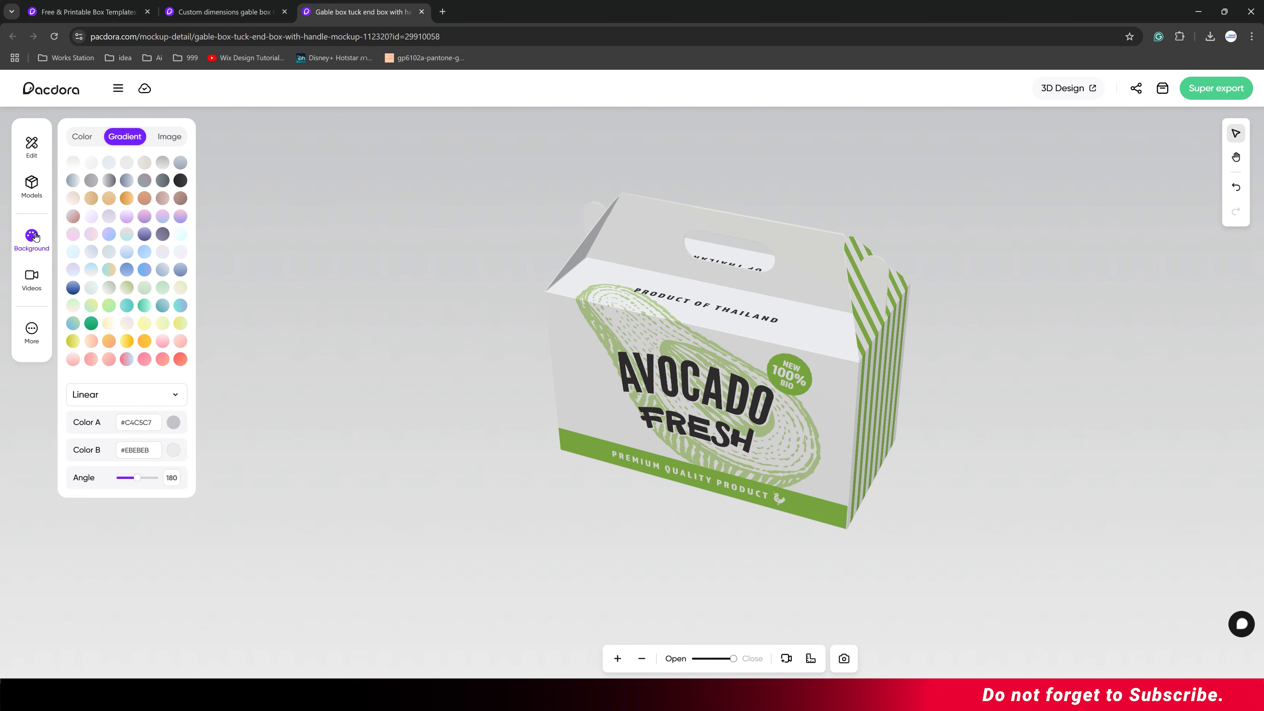
left_click(128, 289)
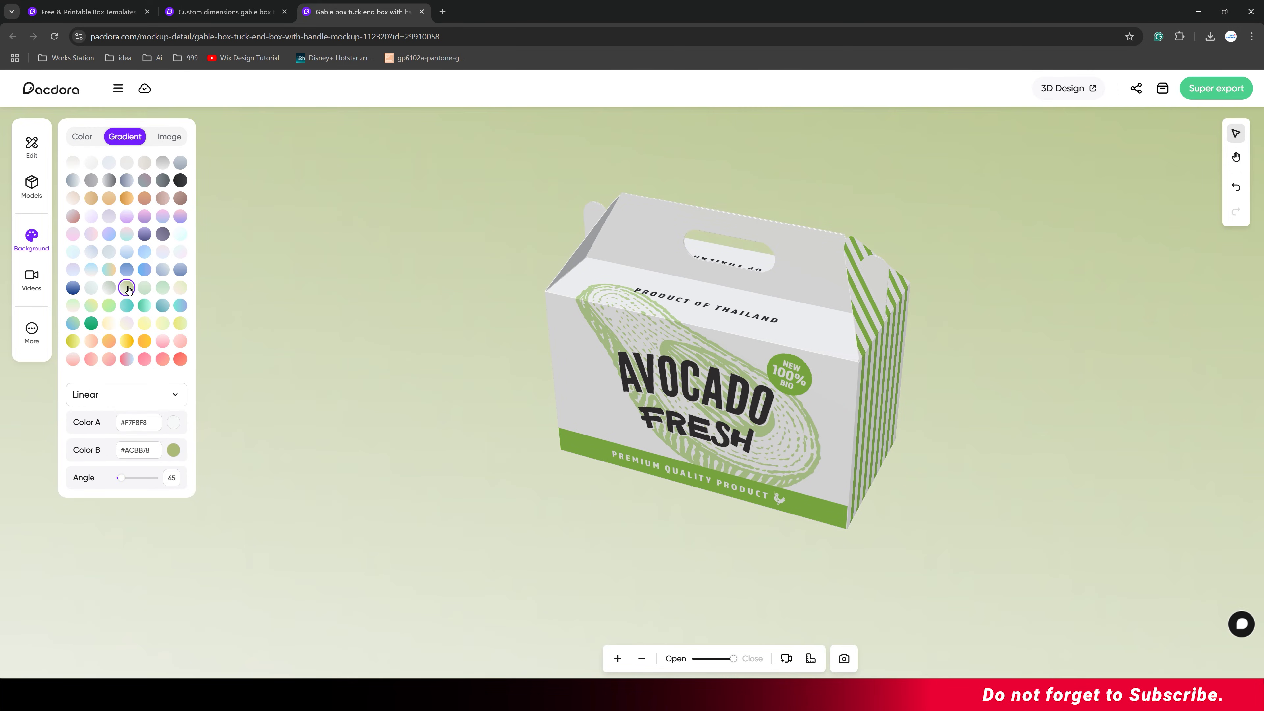
left_click_drag(121, 478, 124, 480)
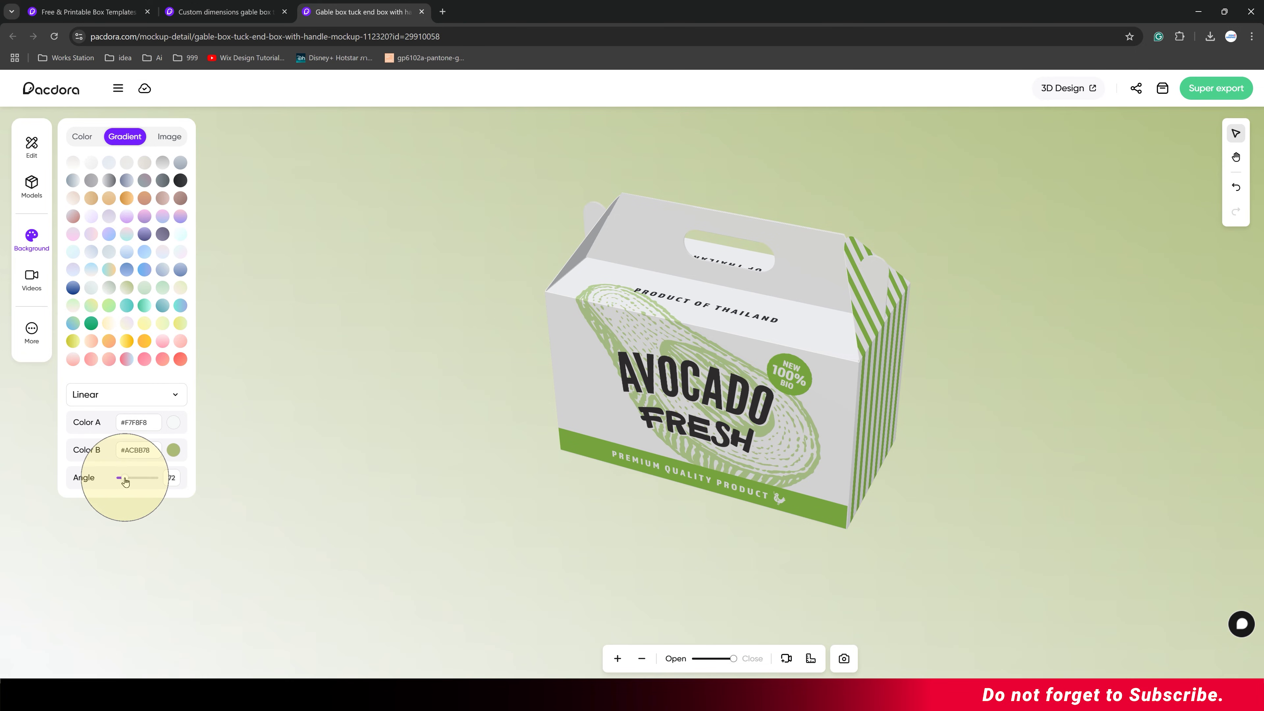
left_click_drag(125, 480, 149, 483)
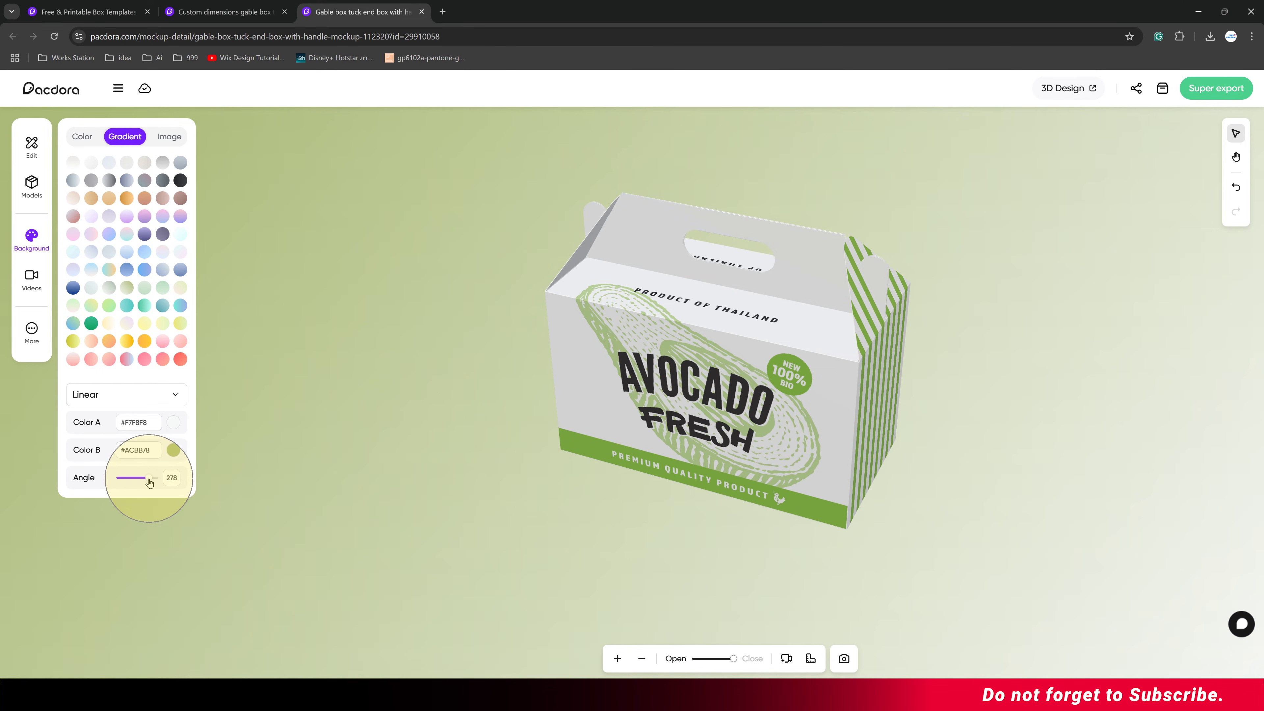
left_click_drag(150, 482, 109, 477)
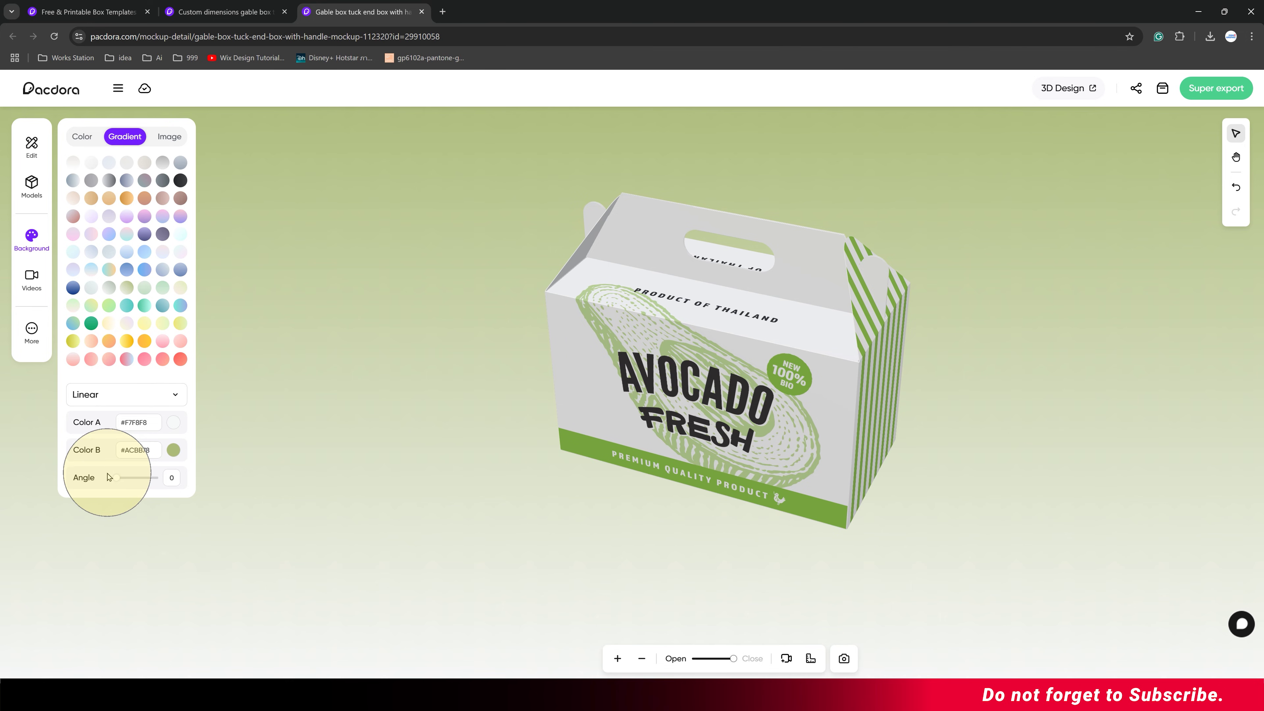
left_click_drag(108, 477, 109, 477)
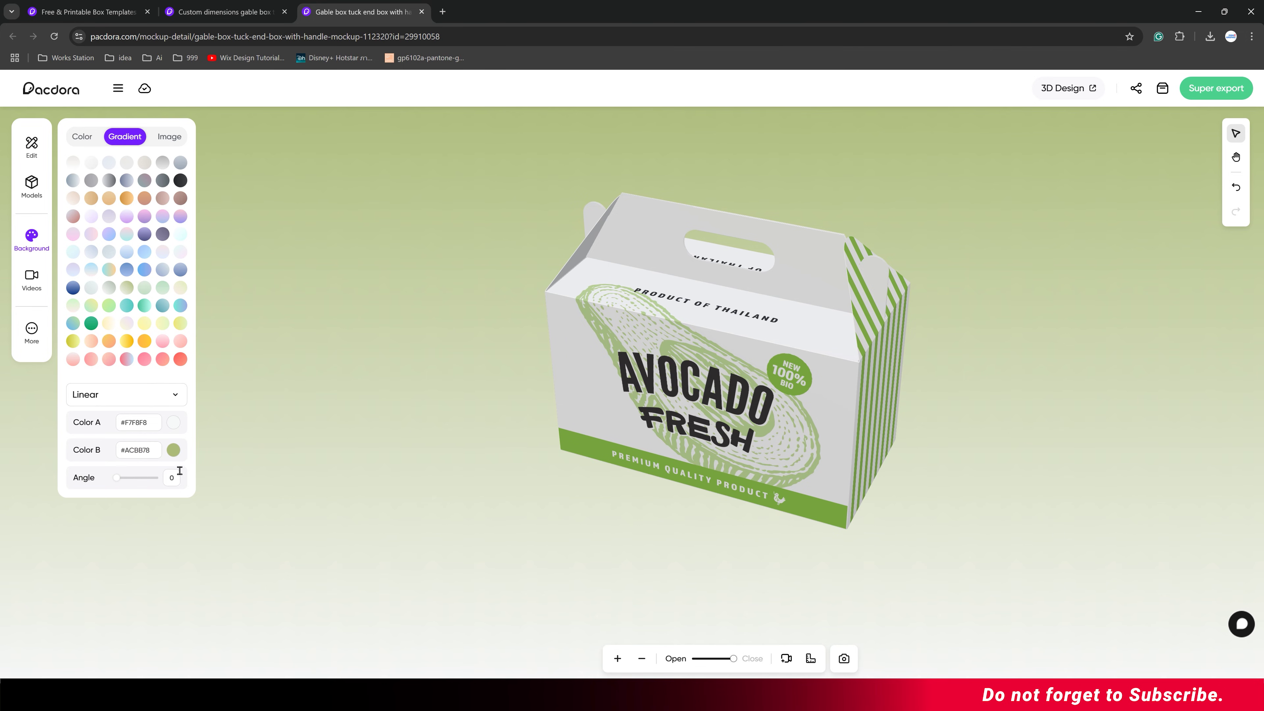
left_click(389, 392)
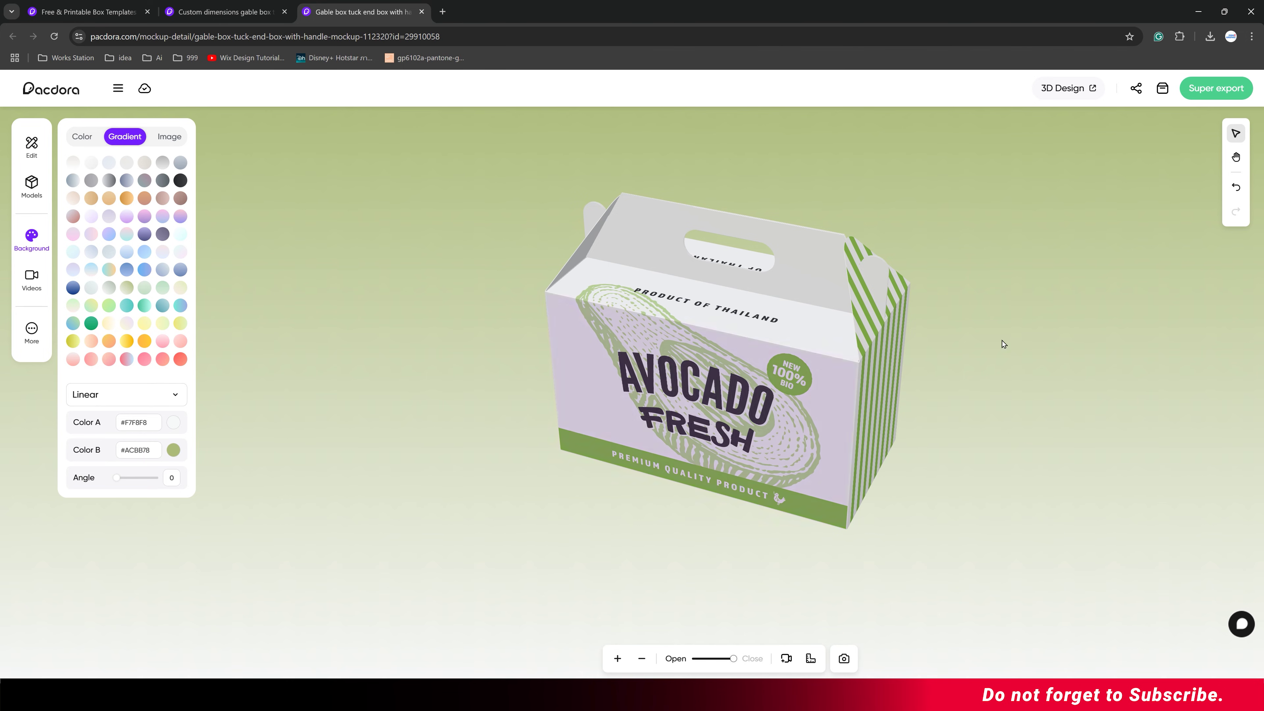
Open the mockup export options and set the image ratio to 16:9
left_click(1212, 93)
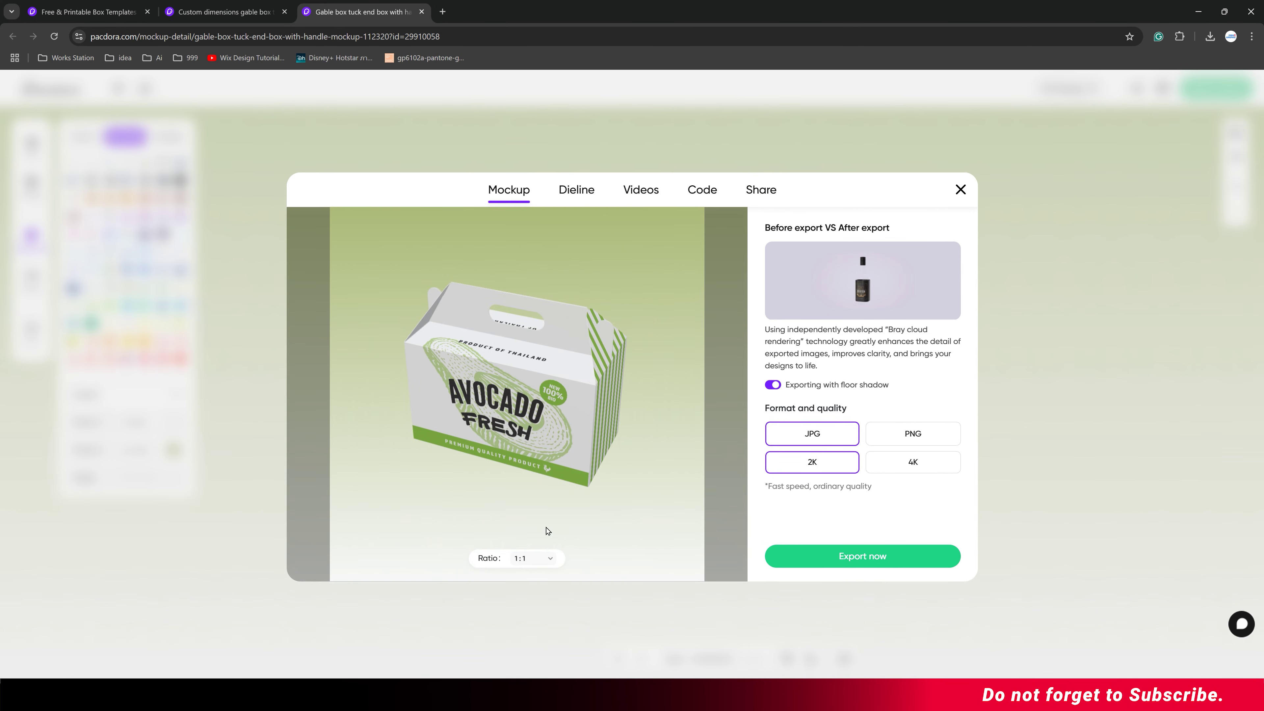
left_click(540, 564)
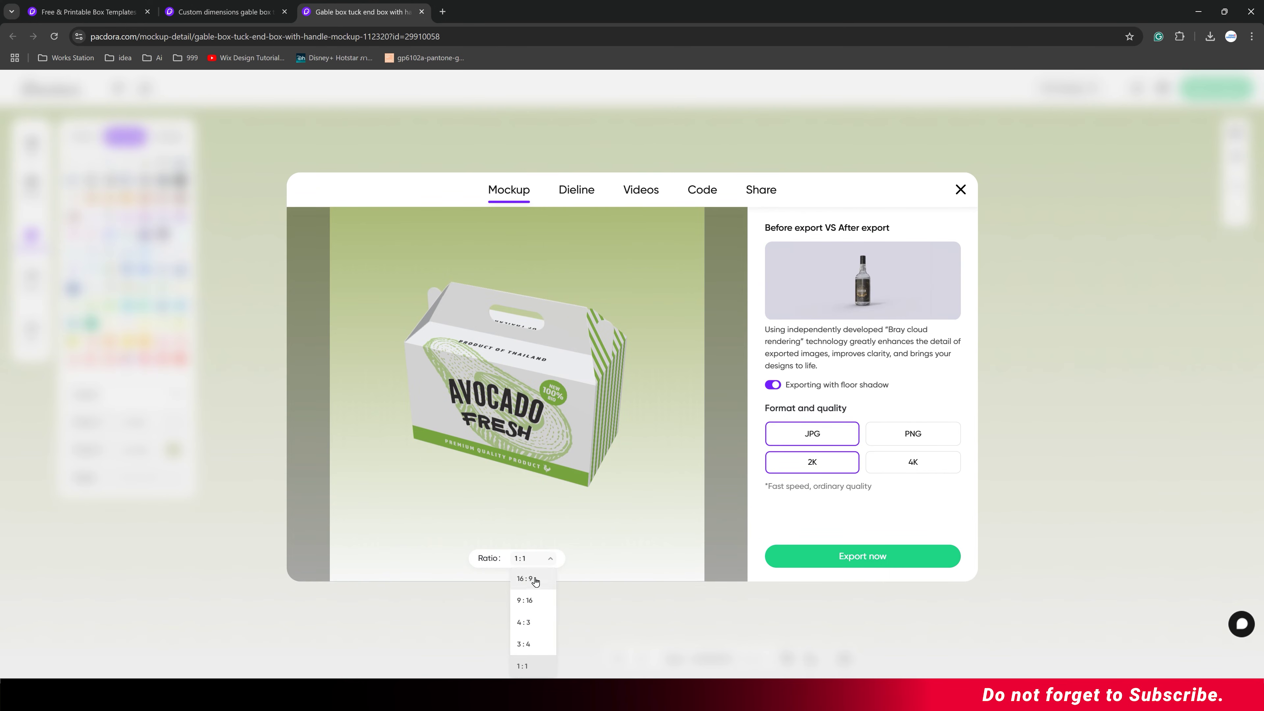
left_click(532, 579)
scroll(515, 379, "up", 4)
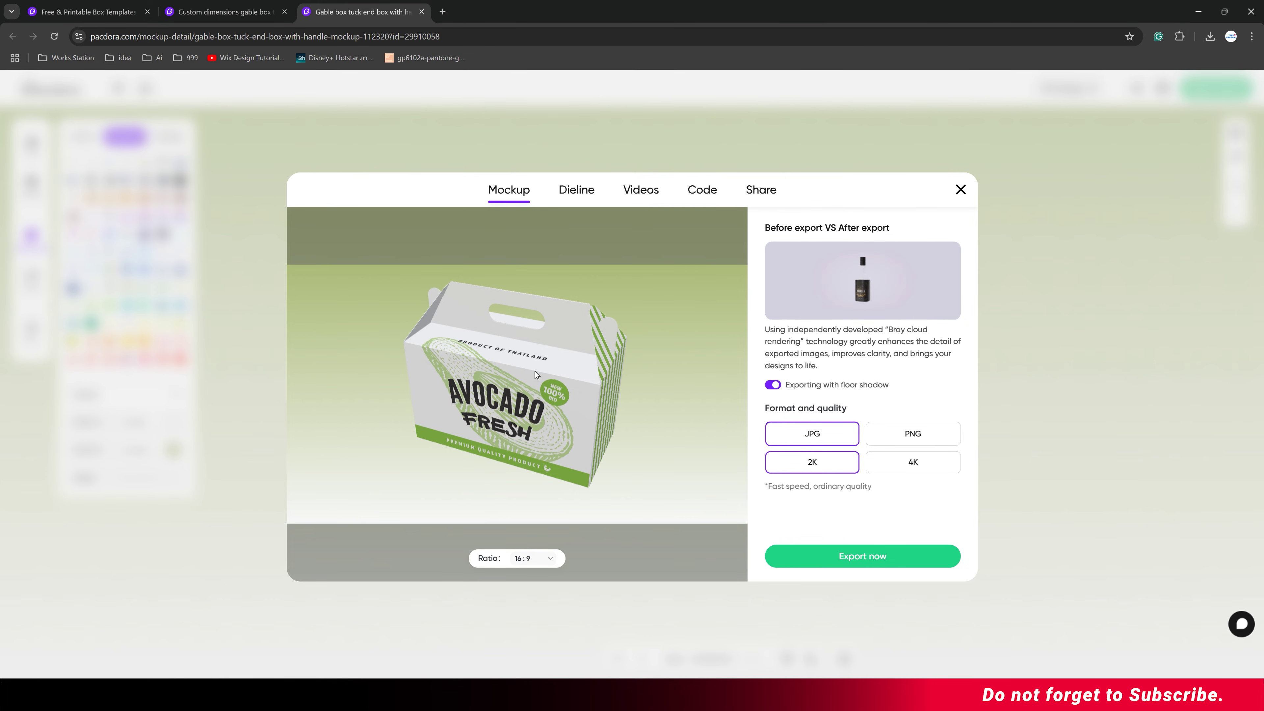
Export the mockup as a 2K JPG with the floor shadow enabled
left_click(773, 386)
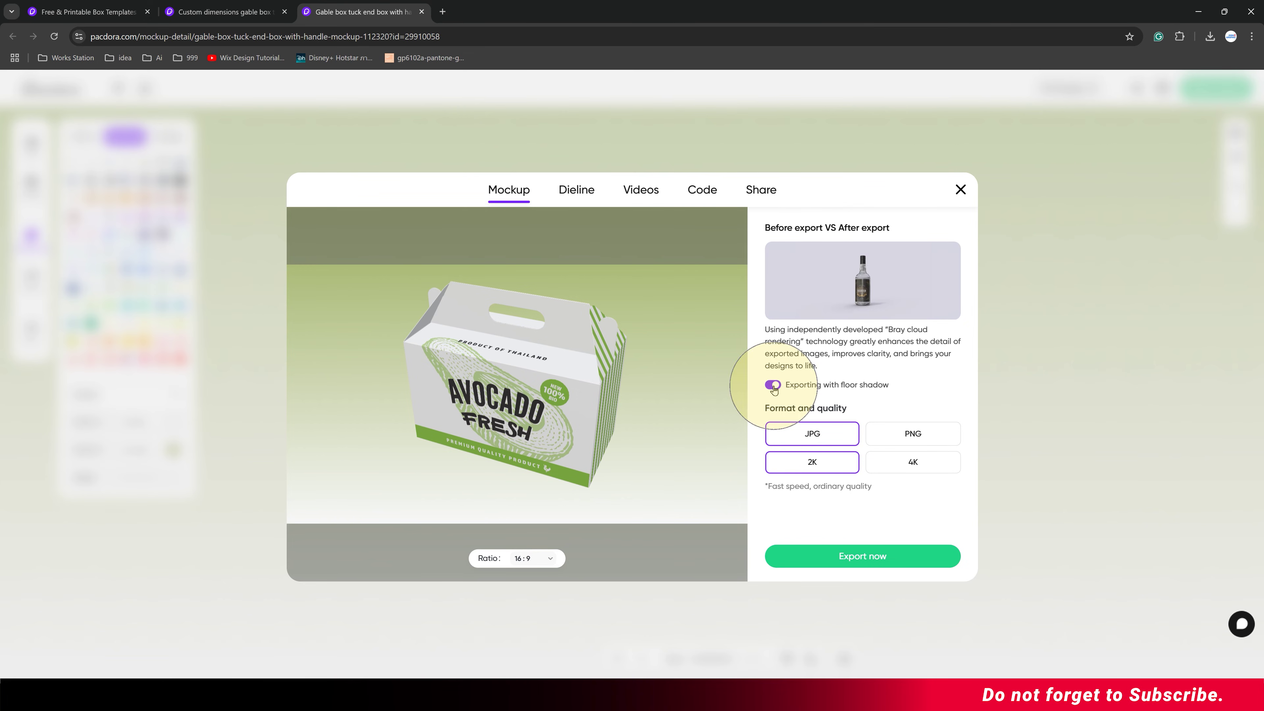
left_click(806, 437)
left_click(816, 467)
left_click(873, 466)
left_click(829, 463)
left_click(876, 441)
left_click(883, 460)
left_click(816, 433)
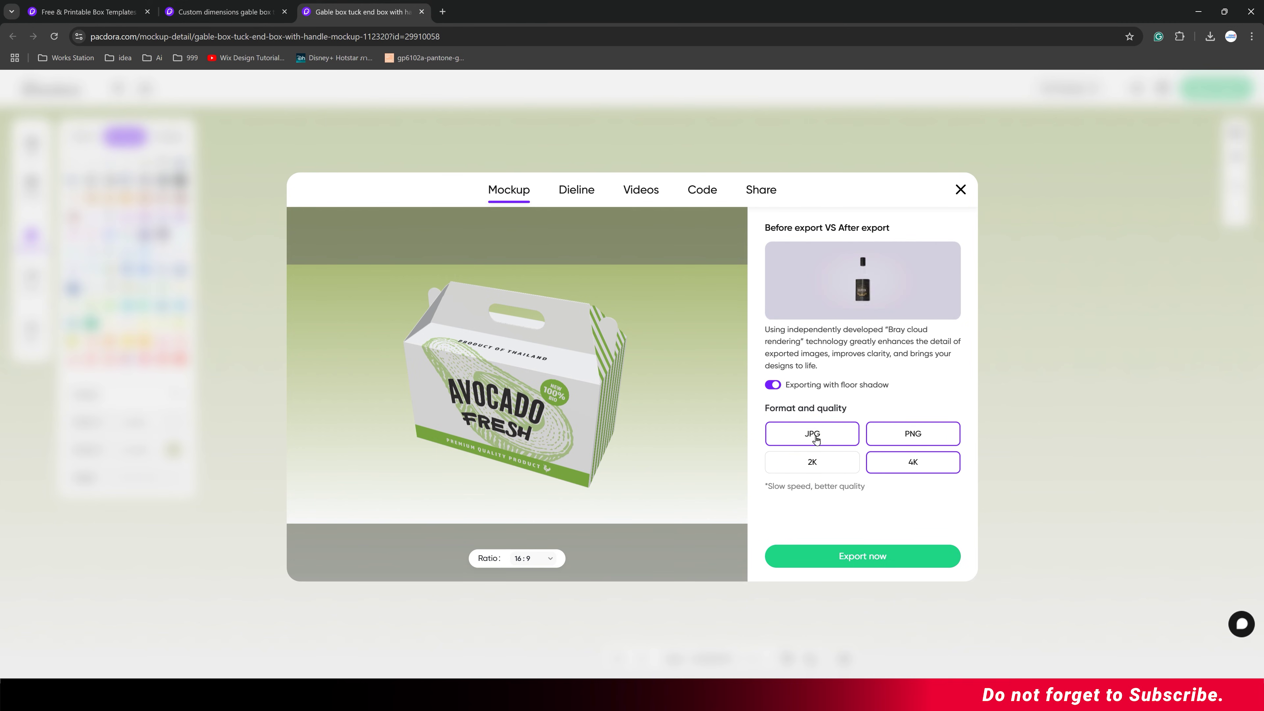
left_click(823, 463)
left_click(854, 557)
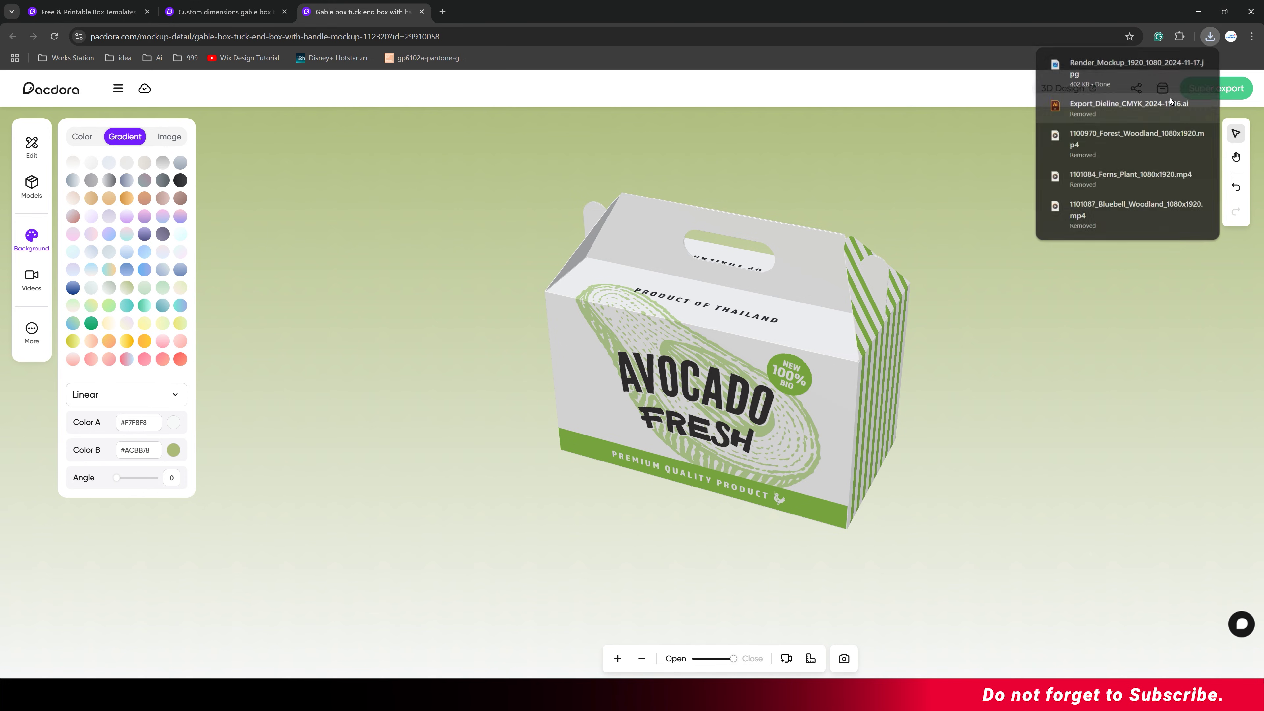
Open the downloaded Render_Mockup_1920_1080_2024-11-17.jpg in a maximized viewer and examine the rendered box
left_click(1112, 66)
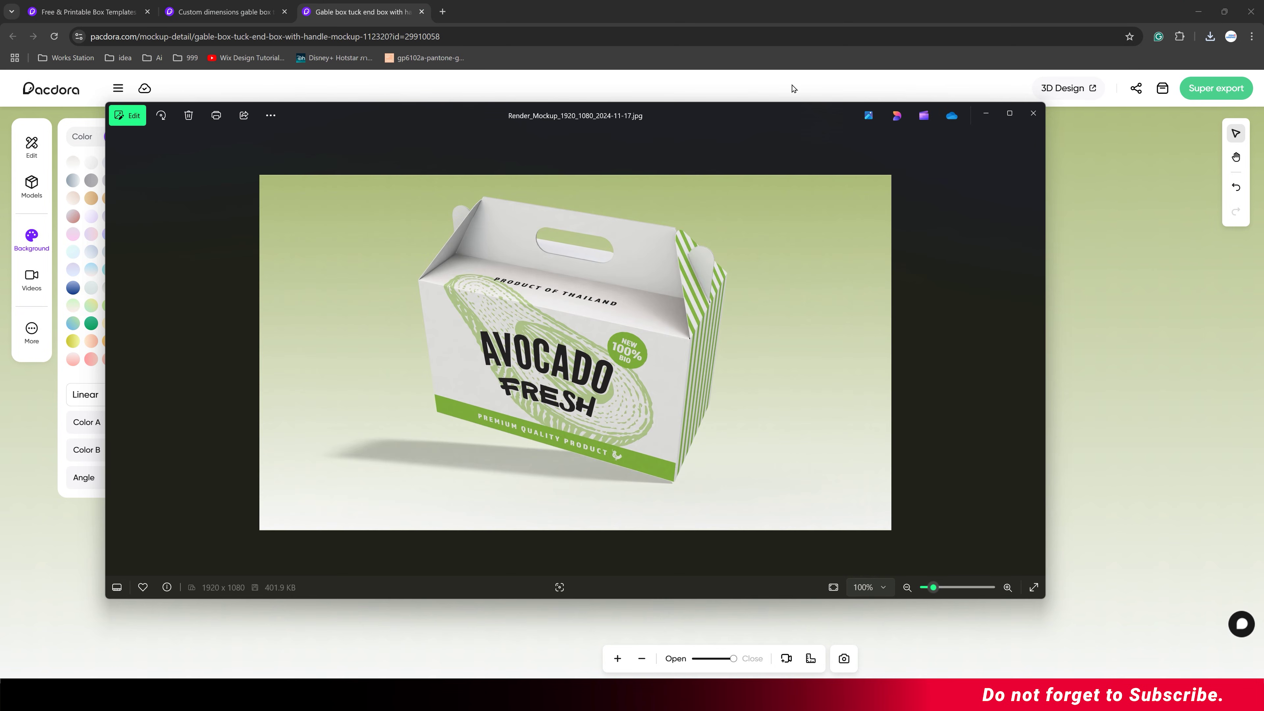
left_click(1010, 113)
scroll(657, 339, "up", 3)
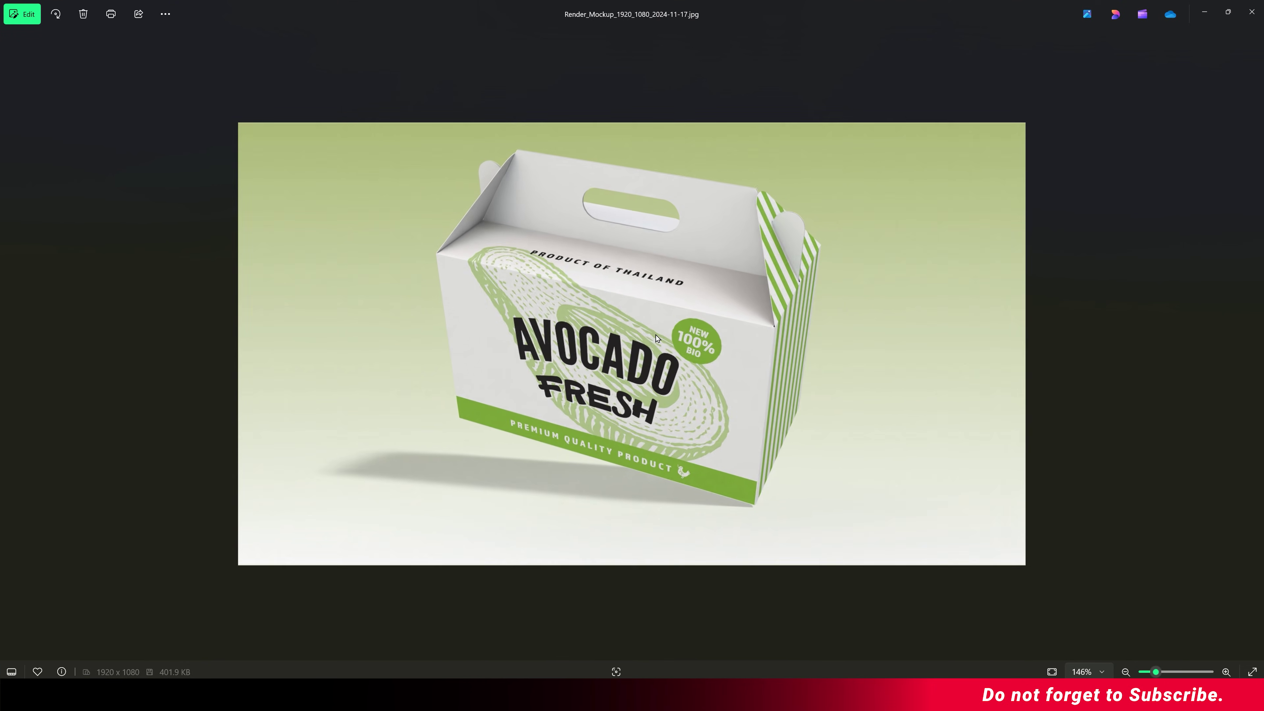
scroll(702, 324, "down", 1)
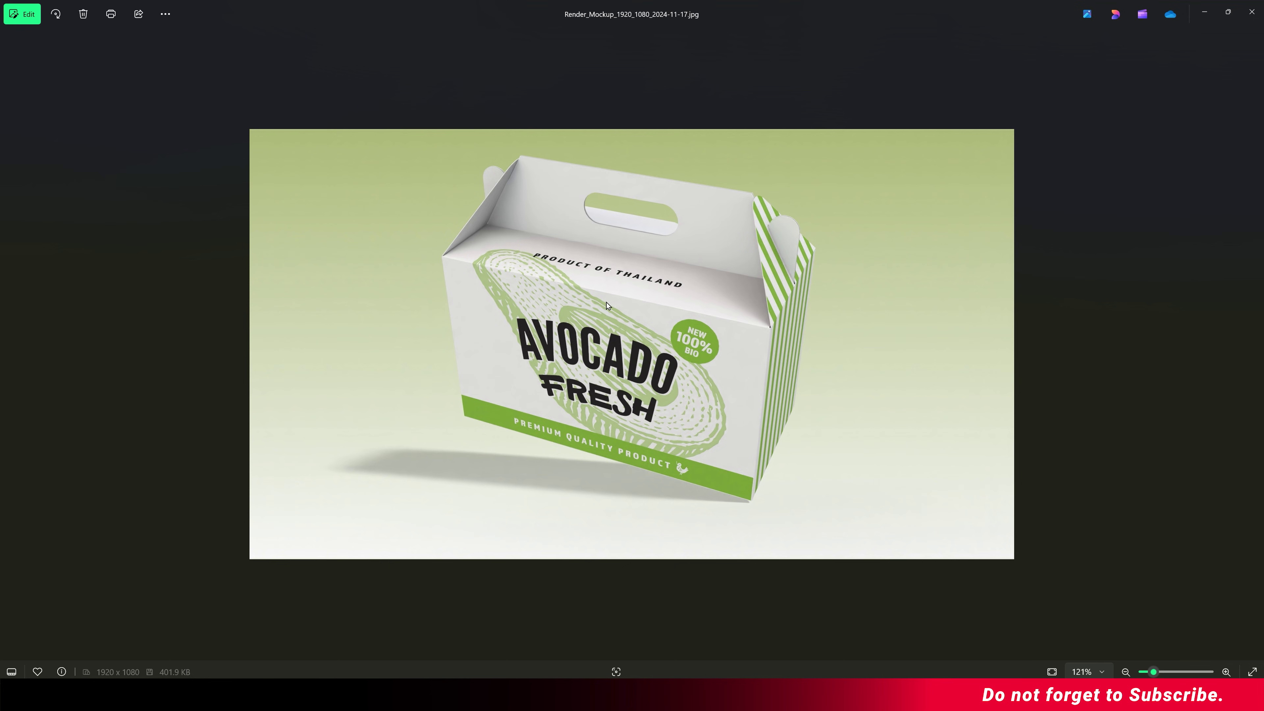